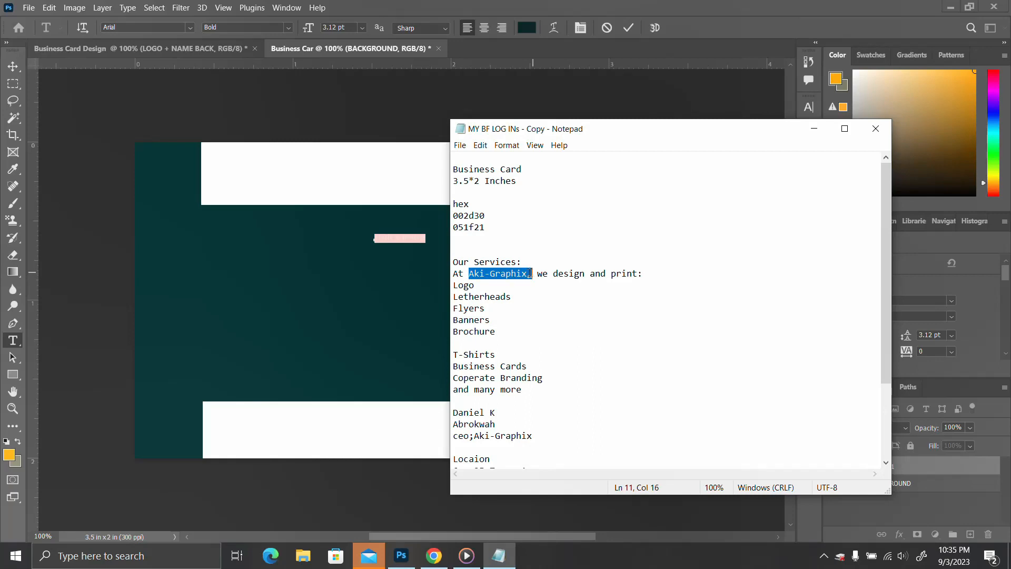
Step: Add the text "Aki-Graphix" to the card and colour it white (ffffff)
left_click(572, 309)
left_click(405, 241)
key("ctrl+v")
key("ctrl+Return")
left_click(809, 106)
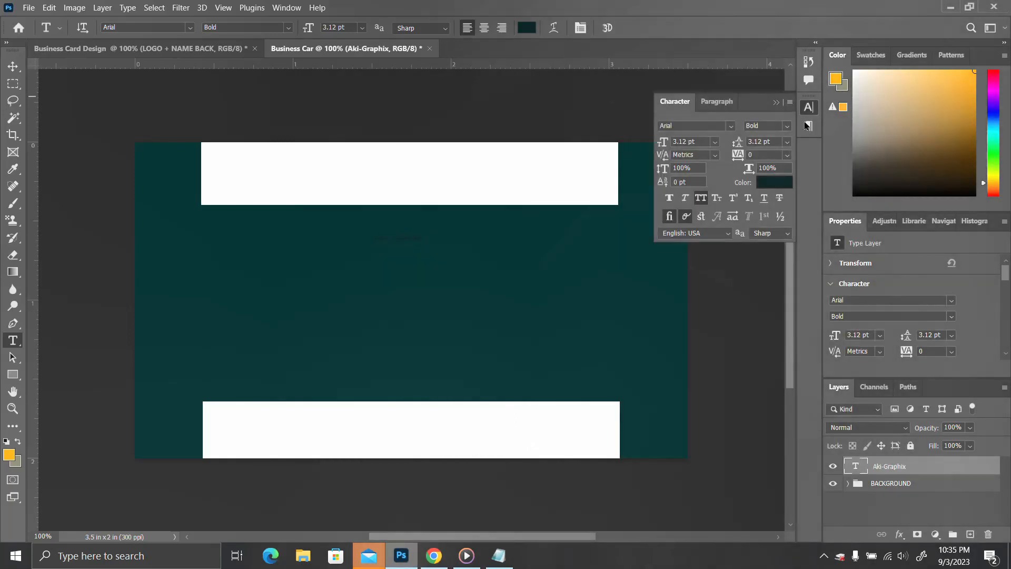
left_click(768, 190)
type("ffffff")
key("Return")
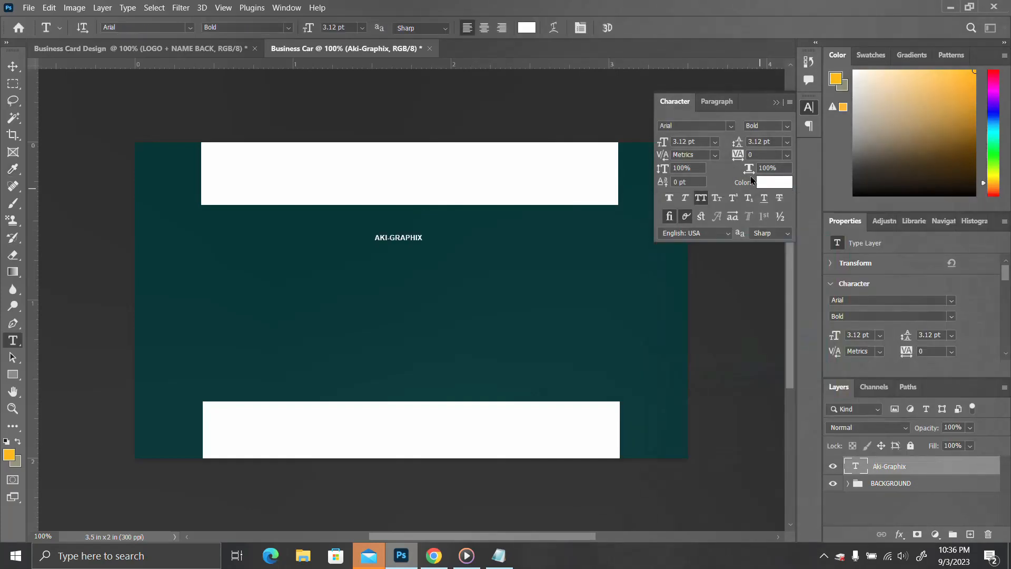
Step: Set the Aki-Graphix text to the Black weight, break it after the hyphen into two lines and right-align it
left_click(790, 127)
left_click(760, 280)
key("Return")
left_click(717, 101)
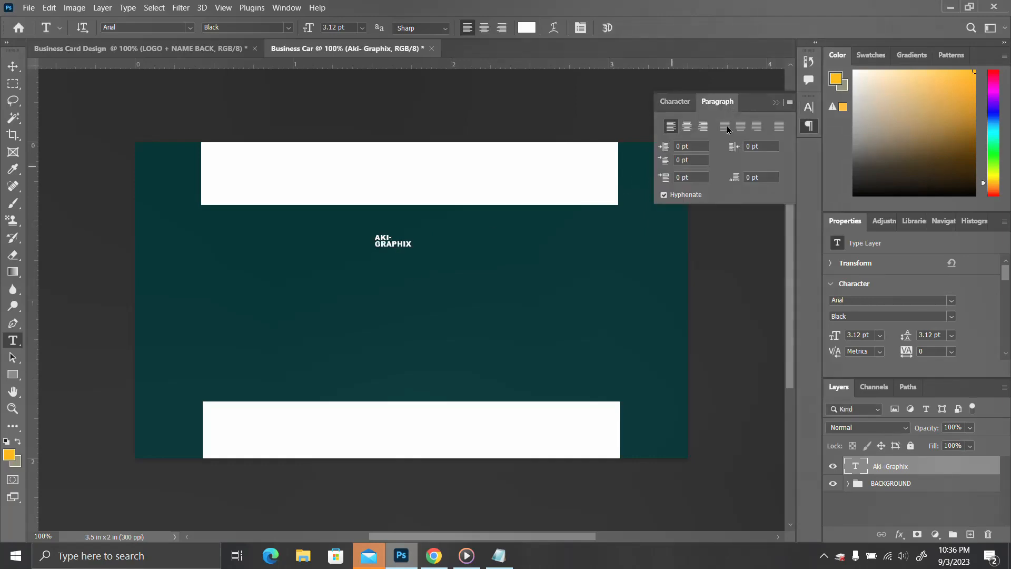
left_click(703, 126)
Step: Enlarge the two-line AKI-GRAPHIX text to about 360% and place it just below the upper white bar
key("v")
left_click_drag(367, 247, 465, 245)
key("ctrl+t")
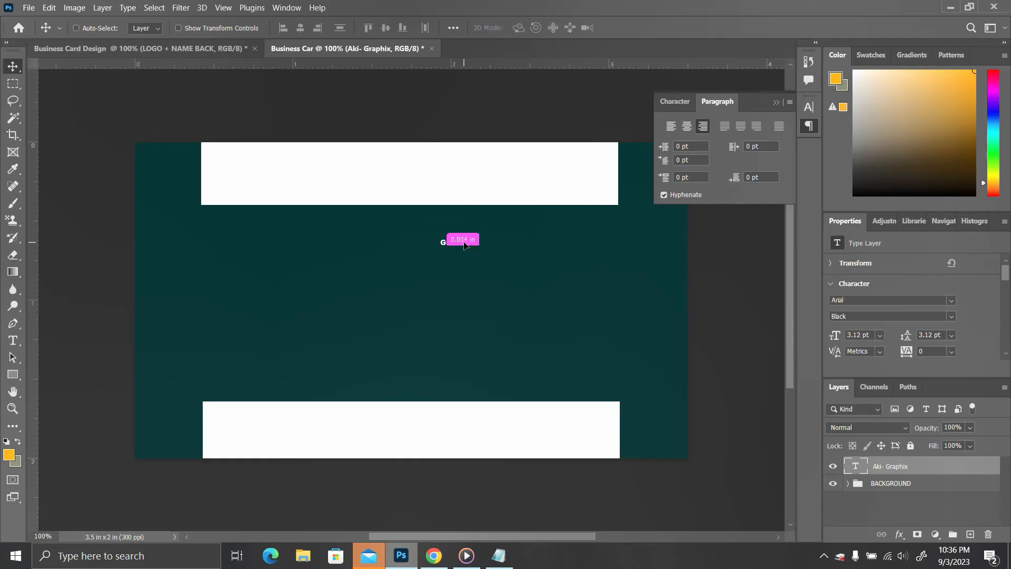
left_click_drag(481, 251, 524, 284)
left_click_drag(487, 252, 473, 252)
key("Return")
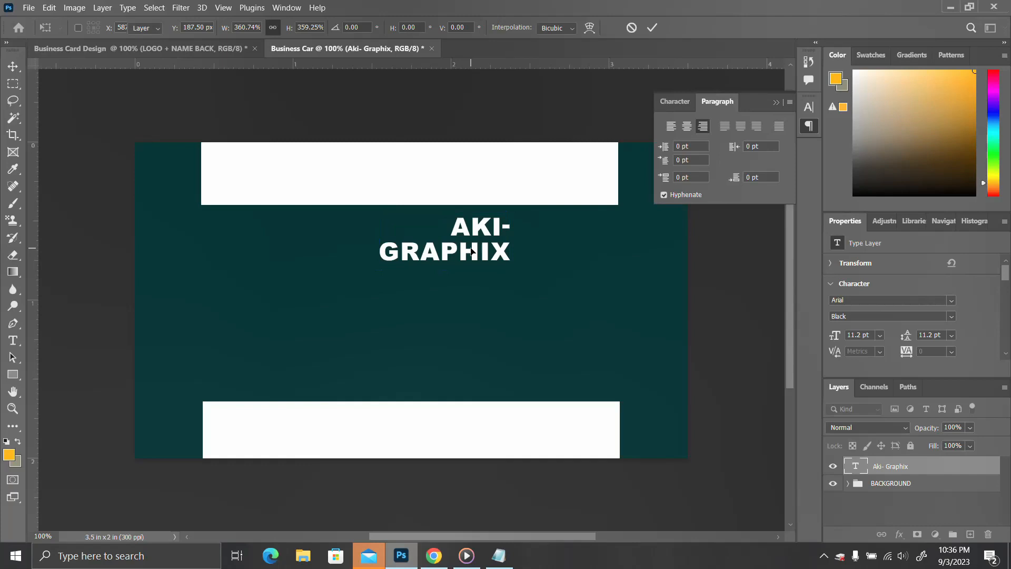
left_click(809, 126)
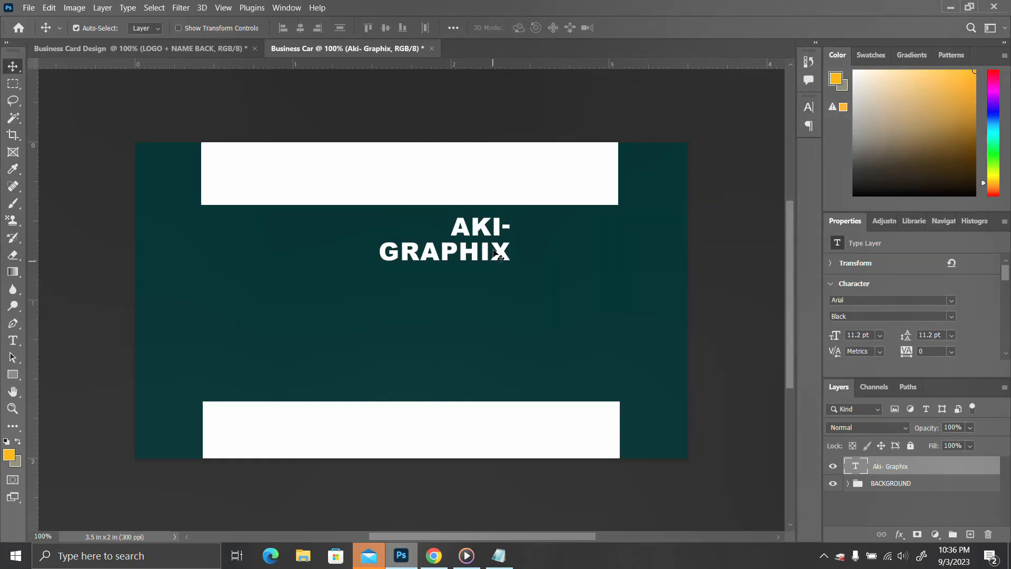
Step: Duplicate the AKI-GRAPHIX text just below the original and replace the copy's wording with "graphicing with graphix"
left_click_drag(466, 254, 469, 295)
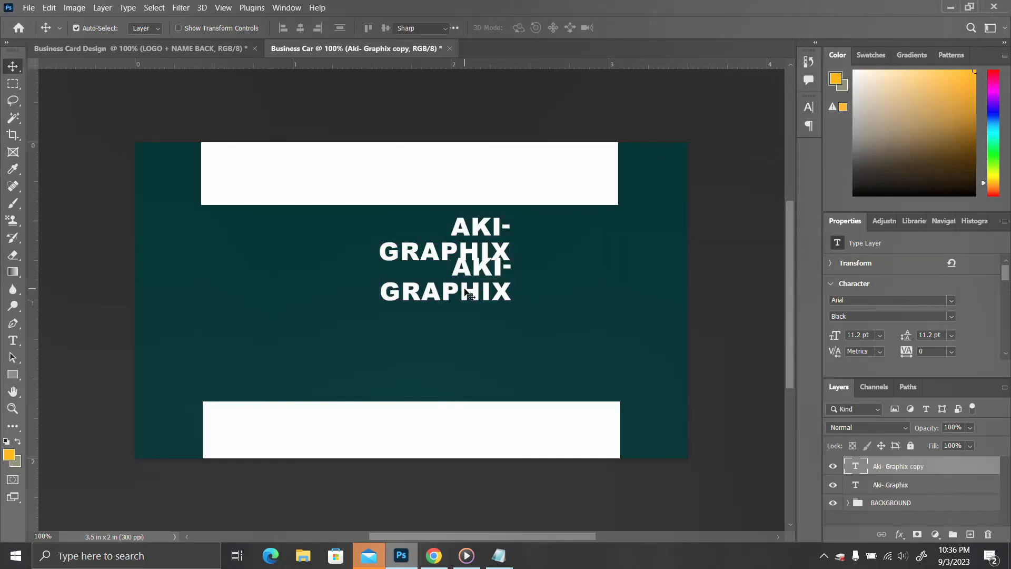
double_click(469, 295)
type("GR")
key("BackSpace")
key("BackSpace")
type("GRAPHICING ")
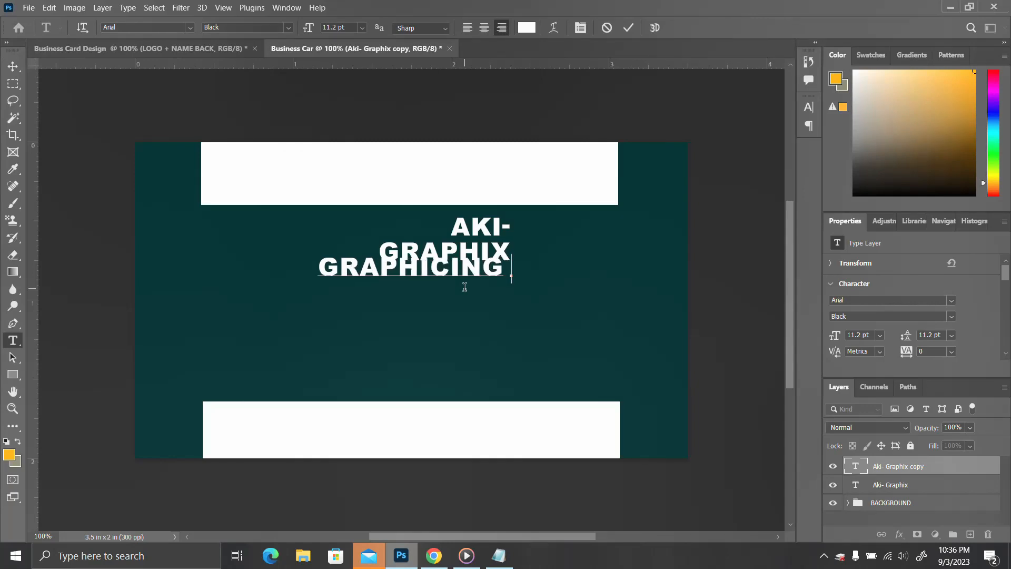
type("WITH ")
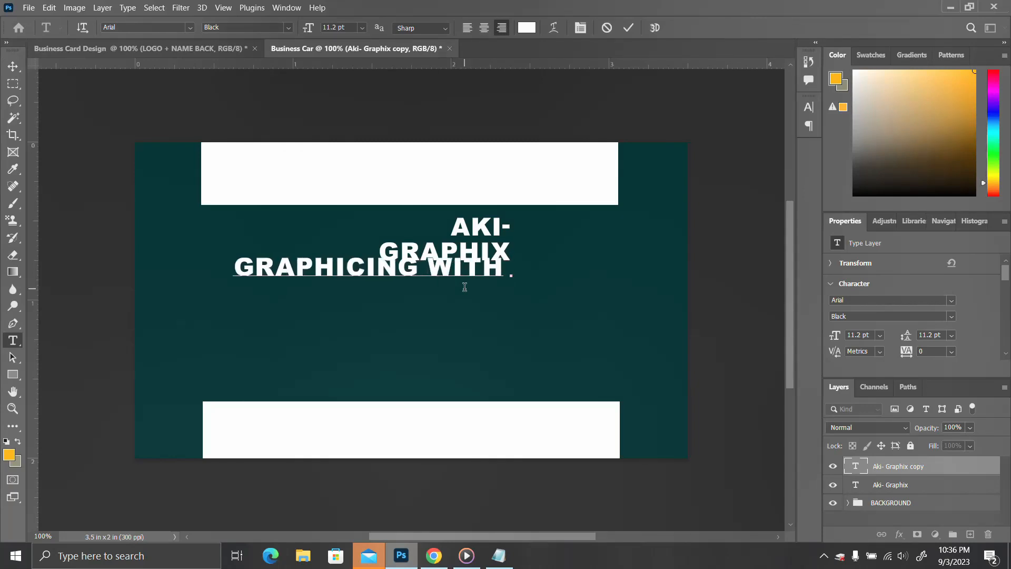
type("GRAPHIX")
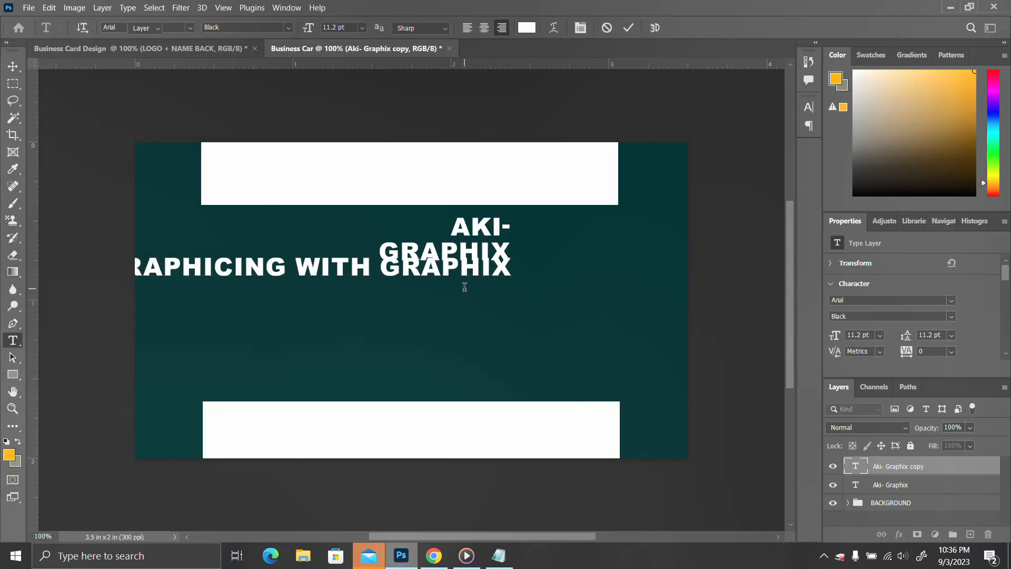
key("ctrl+Return")
Step: Set the "graphicing with graphix" tagline in the Southam Demo font and turn off All Caps
key("v")
left_click(807, 109)
left_click(731, 128)
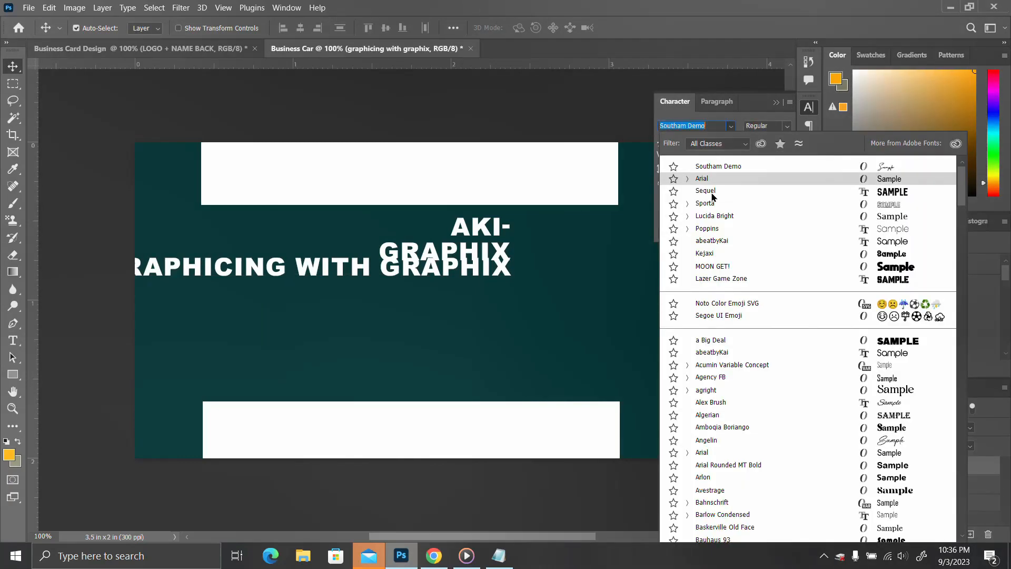
left_click(720, 168)
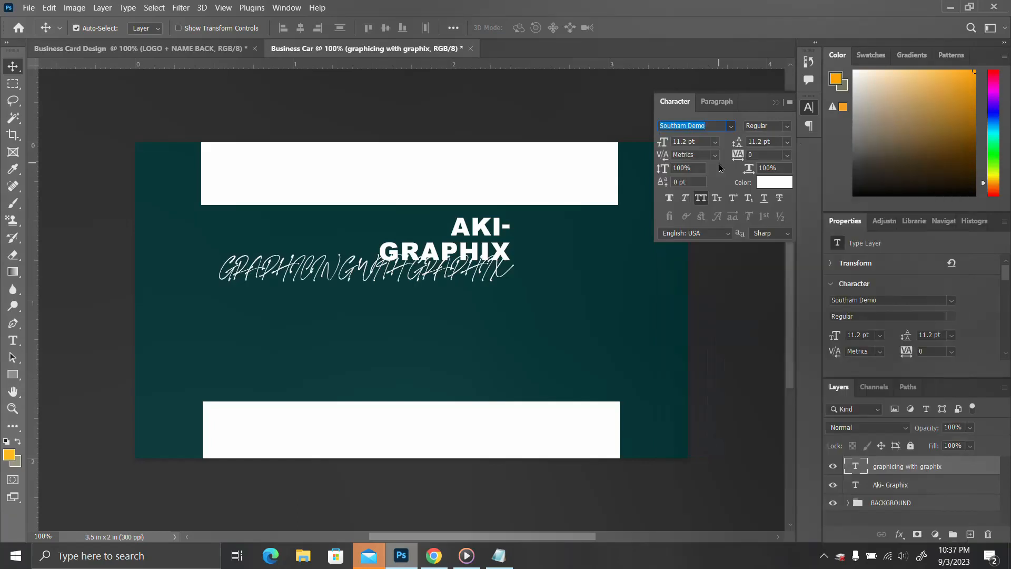
left_click(704, 199)
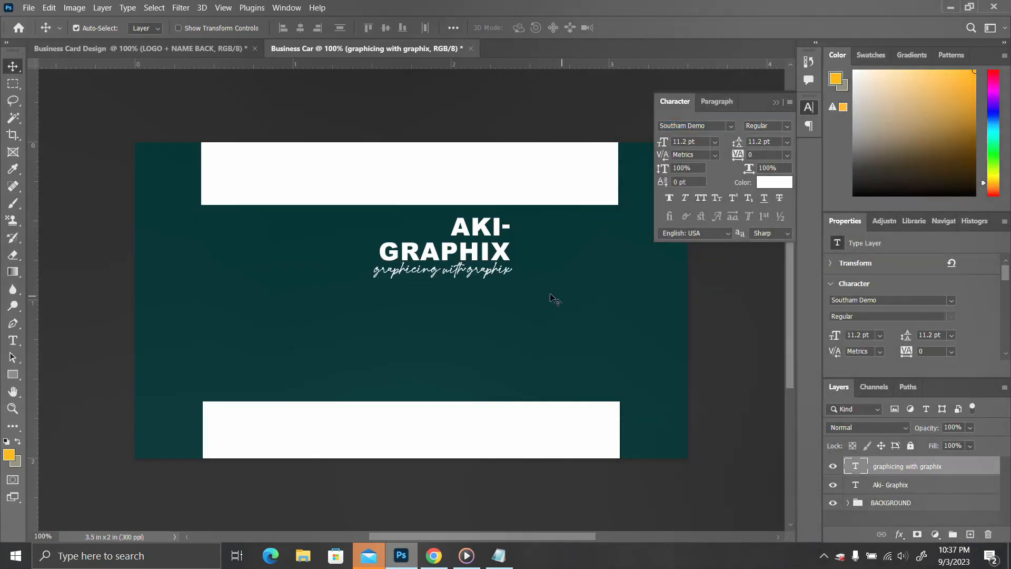
left_click(815, 113)
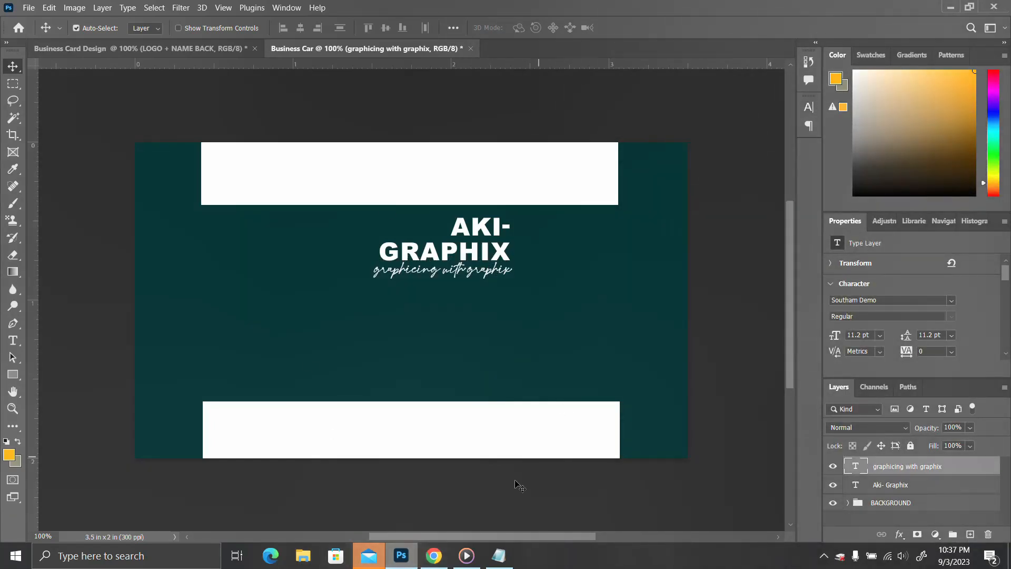
Step: In the Business Card Design document, hide the FRONT and BG 2 groups and select the YouTube icon layer
left_click(204, 51)
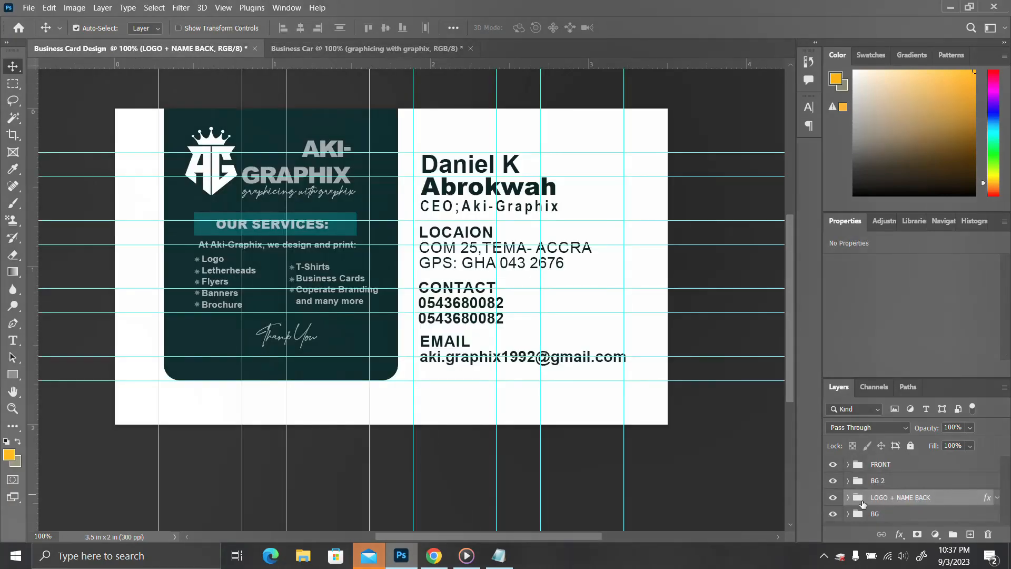
left_click_drag(832, 467, 833, 481)
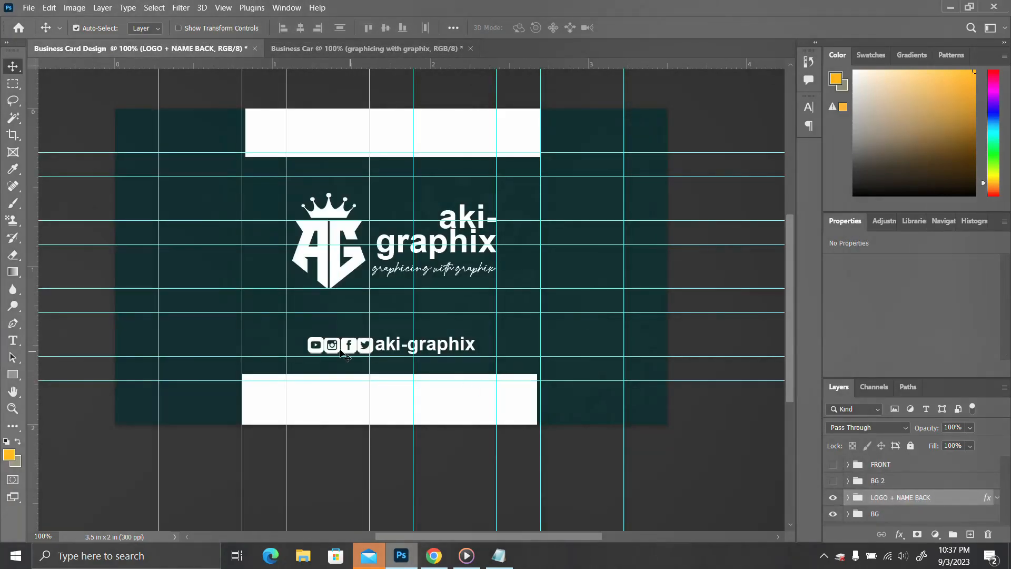
left_click(317, 349)
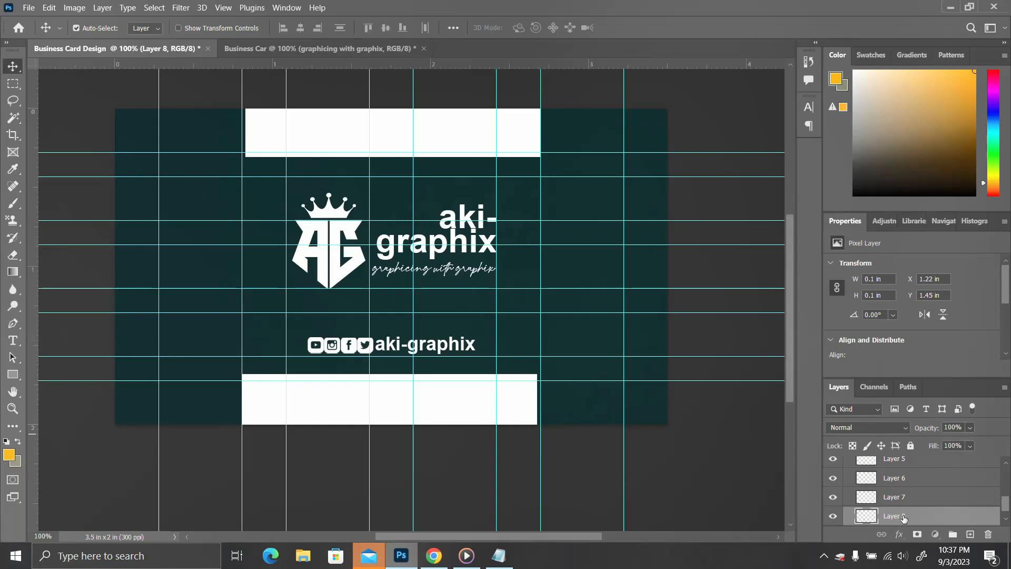
Step: Select the four social media icon layers, duplicate them and convert the copies to one smart object
scroll(904, 519, "up", 3)
scroll(905, 516, "down", 1)
left_click(907, 494, "shift")
scroll(907, 496, "down", 3)
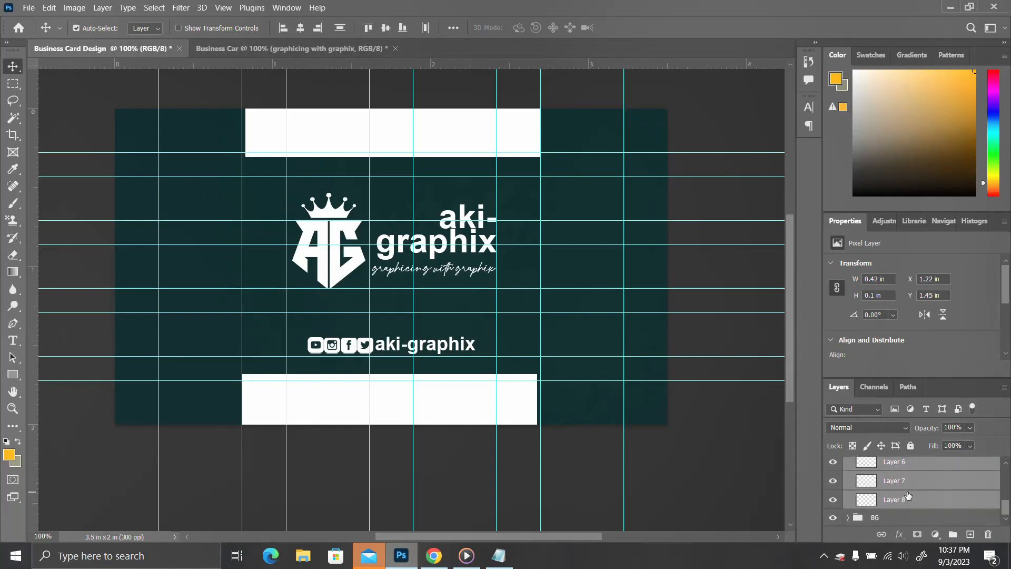
right_click(908, 495)
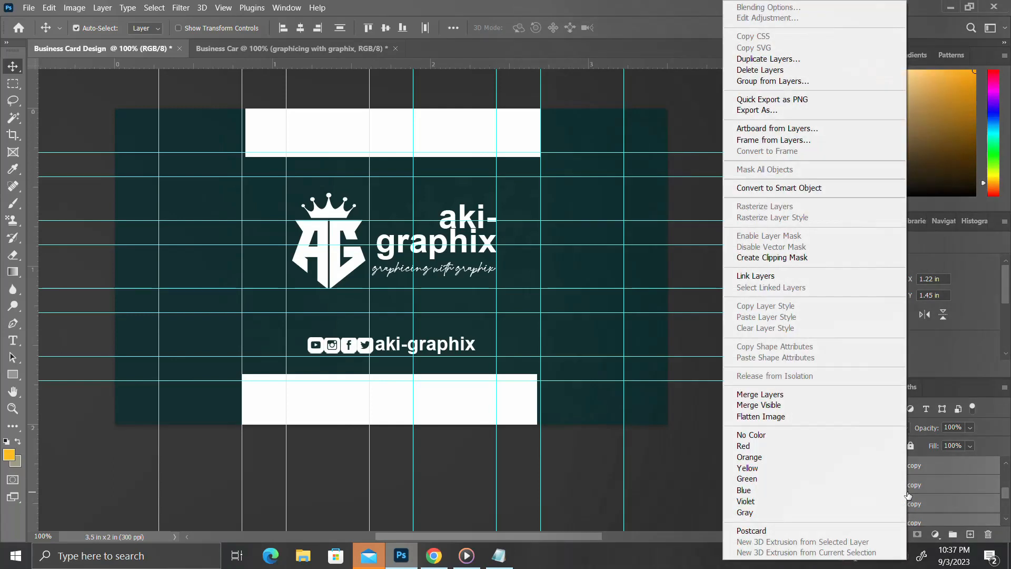
left_click(817, 190)
Step: Bring the social icons smart object into the Business Car document above the lower white bar and apply a white Color Overlay
left_click_drag(863, 477, 372, 386)
key("ctrl+z")
left_click(369, 357)
left_click(899, 534)
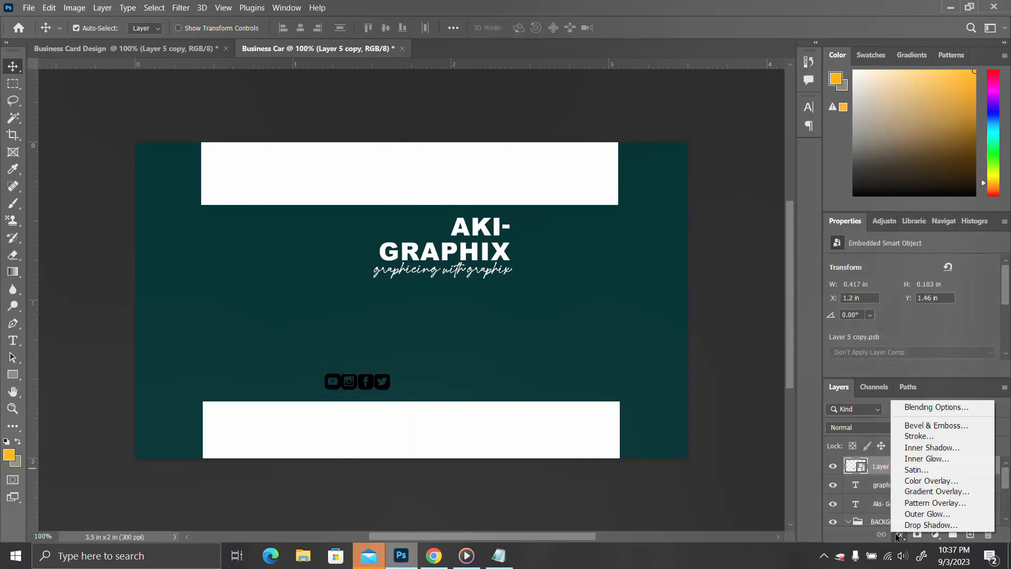
left_click(846, 463)
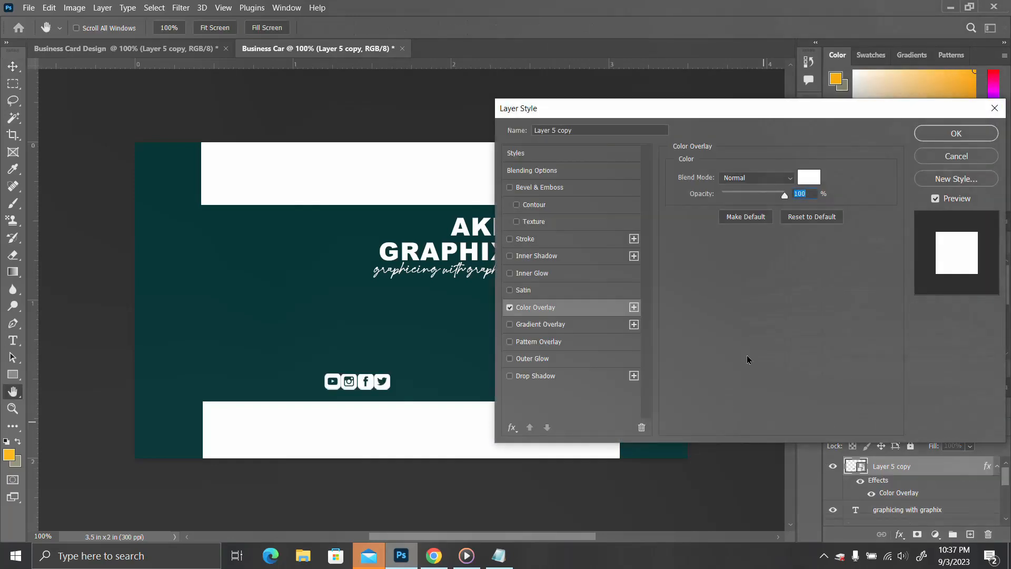
left_click(942, 134)
Step: Collapse the effects list of the social icons layer
left_click(475, 259)
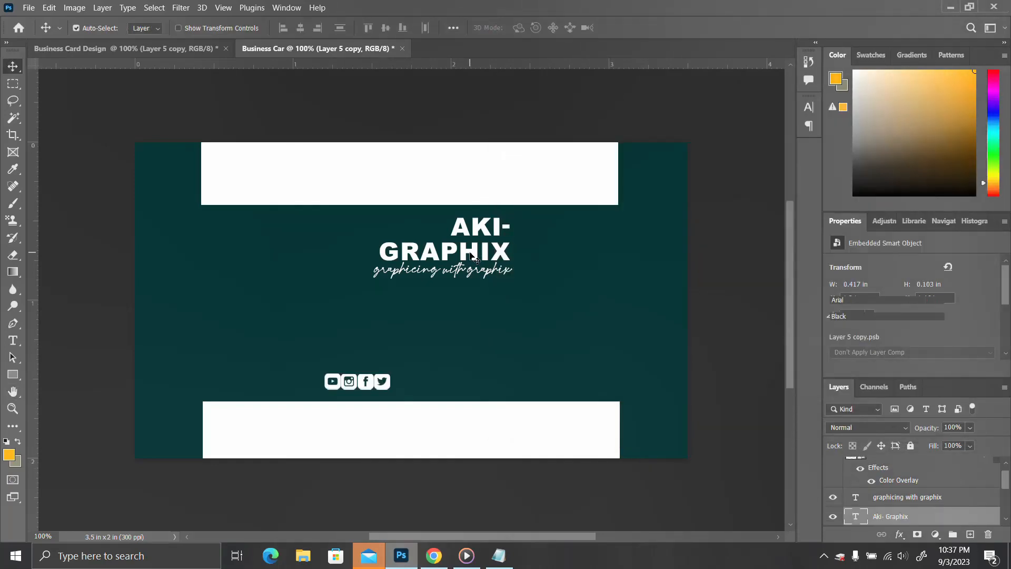
left_click(996, 468)
left_click(995, 468)
left_click(990, 467)
left_click(996, 467)
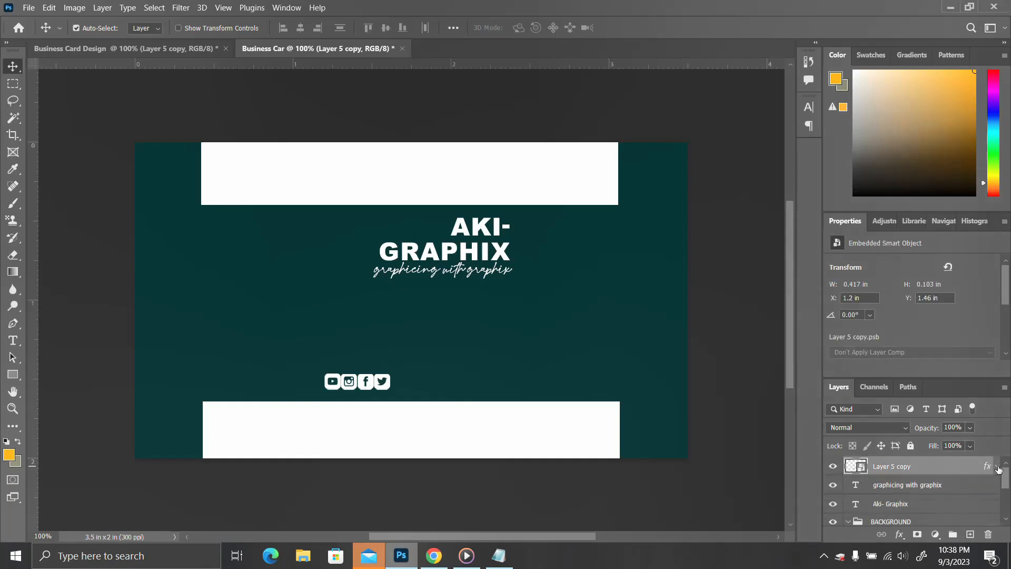
Step: Duplicate the AKI-GRAPHIX text down beside the social icons and join the copy onto a single line
left_click_drag(444, 257, 461, 384)
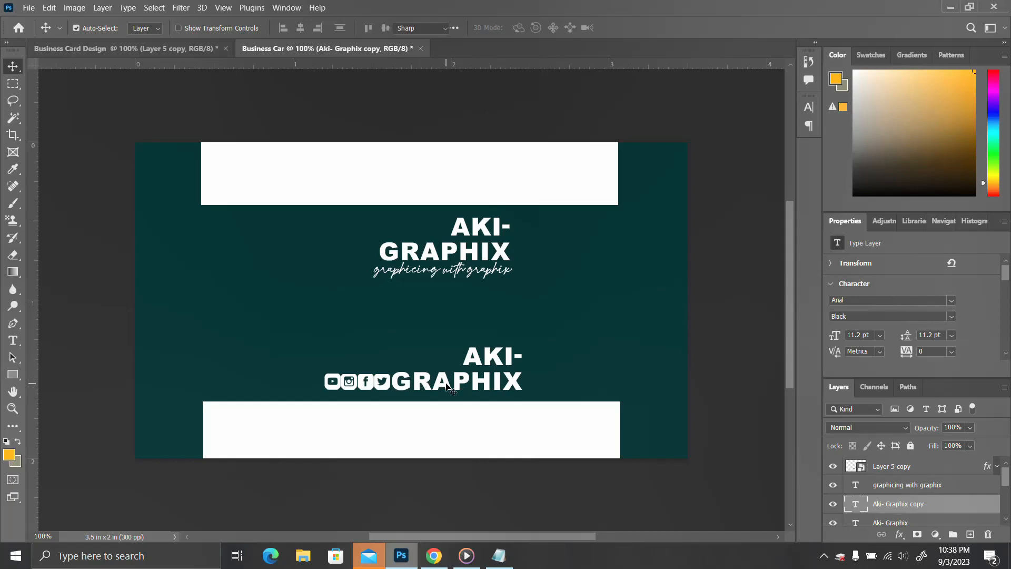
double_click(400, 376)
left_click(395, 380)
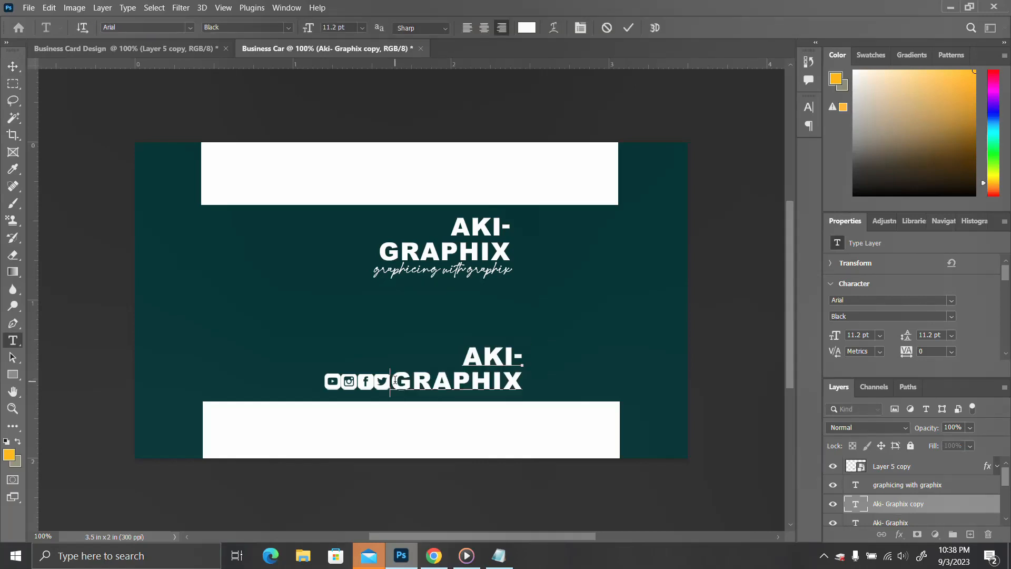
key("BackSpace")
left_click(12, 66)
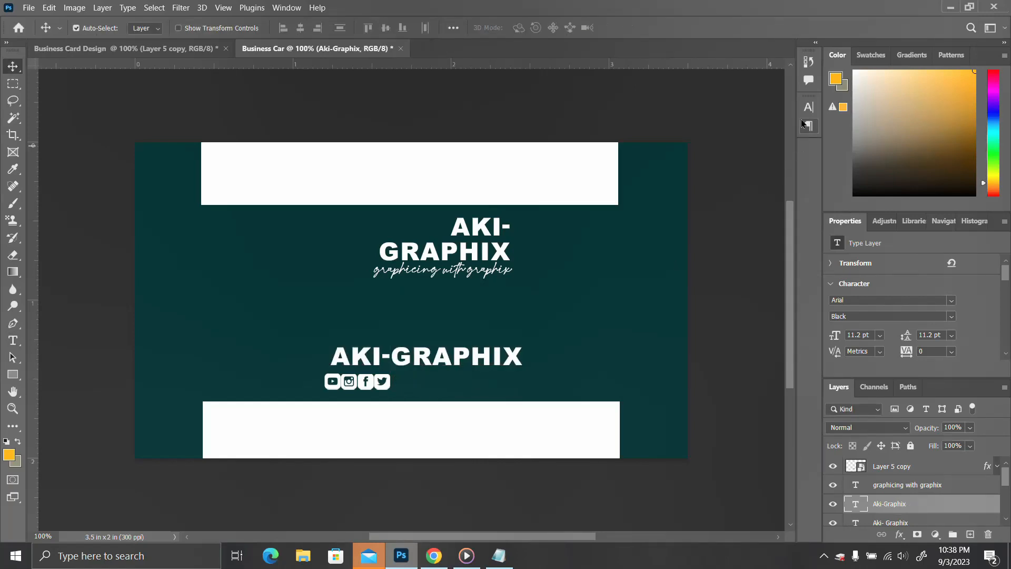
Step: Set the one-line AKI-GRAPHIX text to Arial Regular and align it beside the social icons
left_click(809, 106)
left_click(766, 126)
left_click(774, 180)
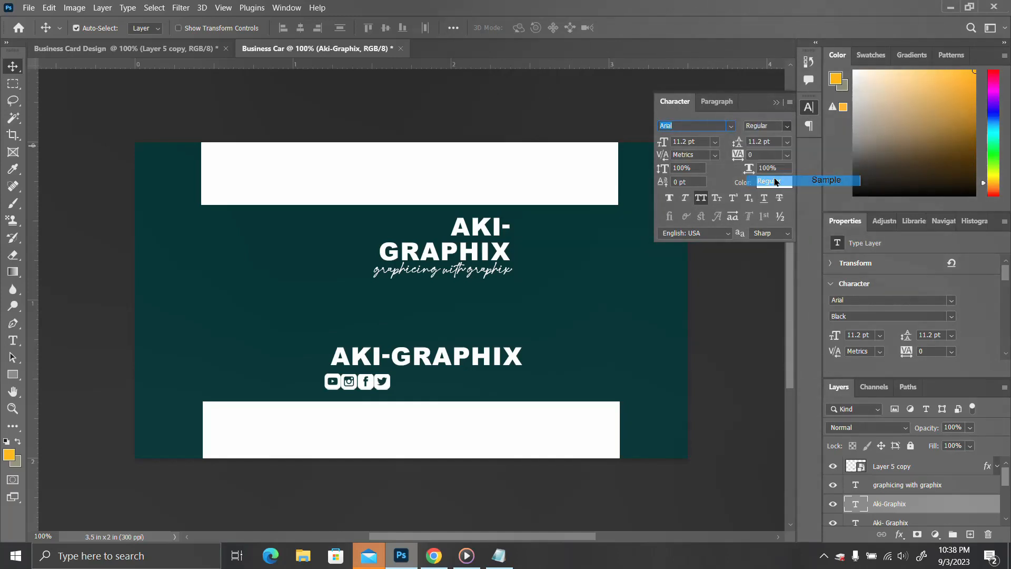
left_click(802, 110)
left_click_drag(462, 356, 506, 380)
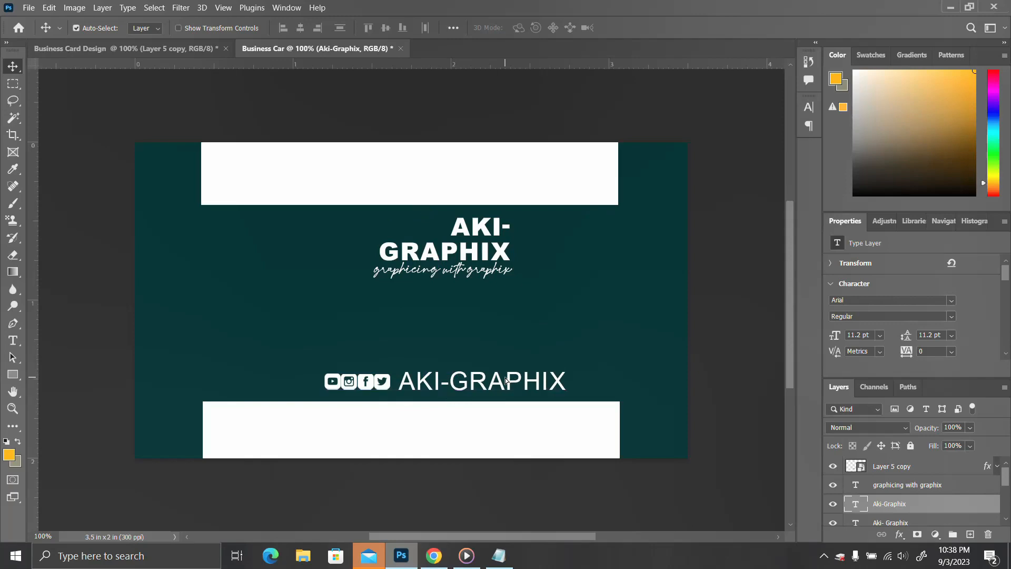
Step: Set the text beside the icons to 10 pt Narrow Bold without All Caps and move it closer to the icons
left_click(809, 107)
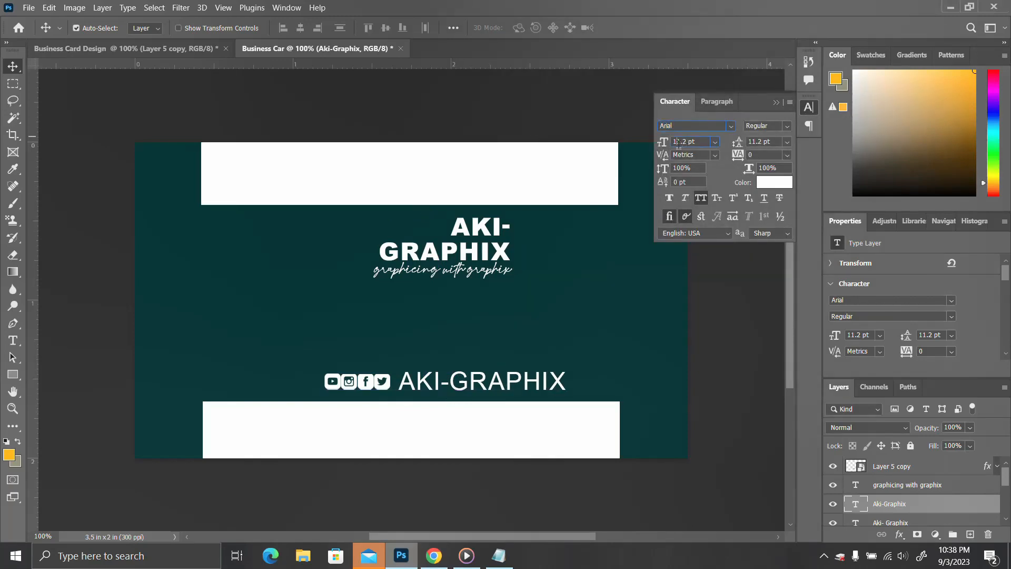
key("Return")
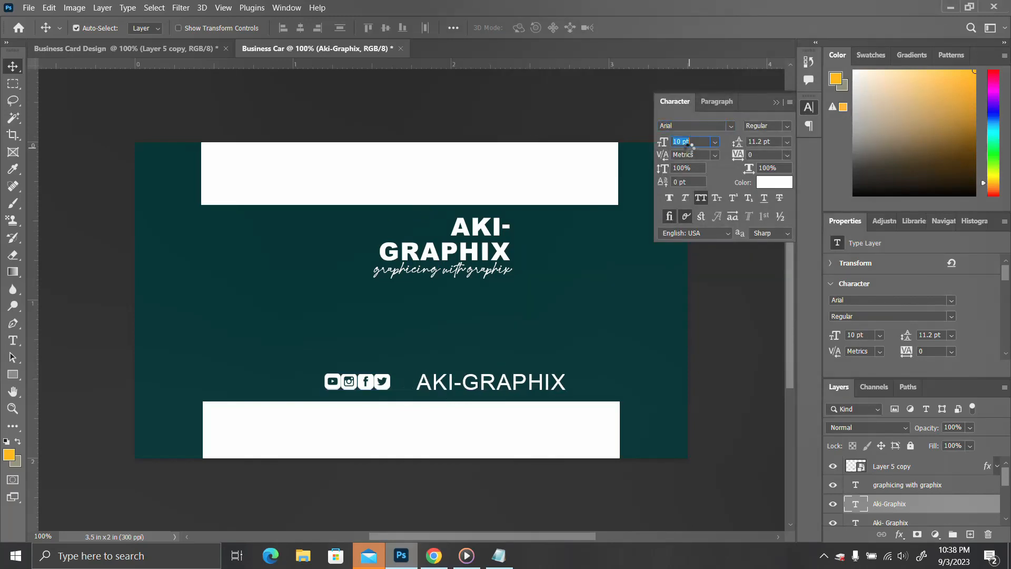
left_click(773, 126)
left_click(778, 153)
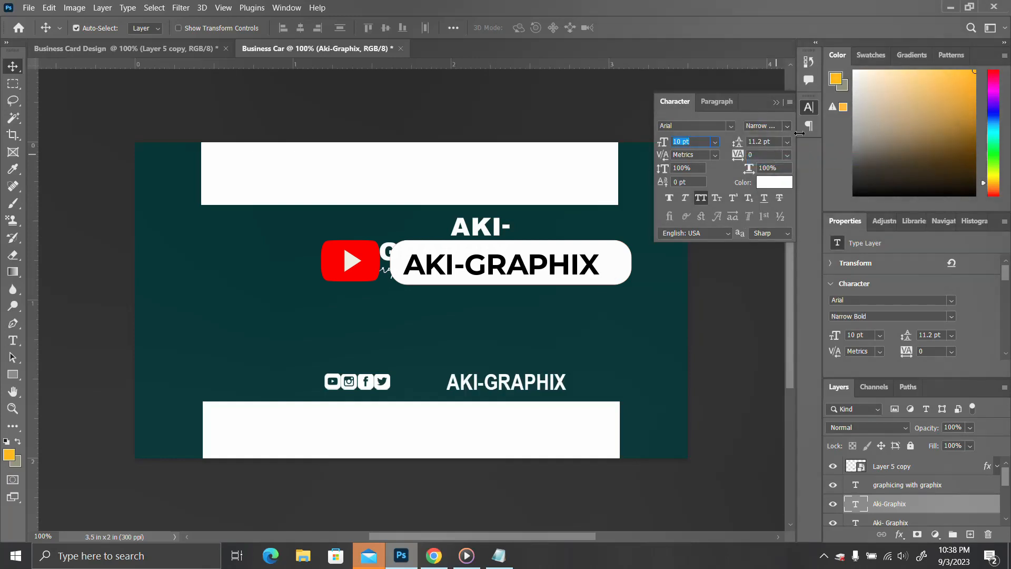
left_click(705, 198)
left_click(809, 107)
left_click_drag(530, 388, 473, 383)
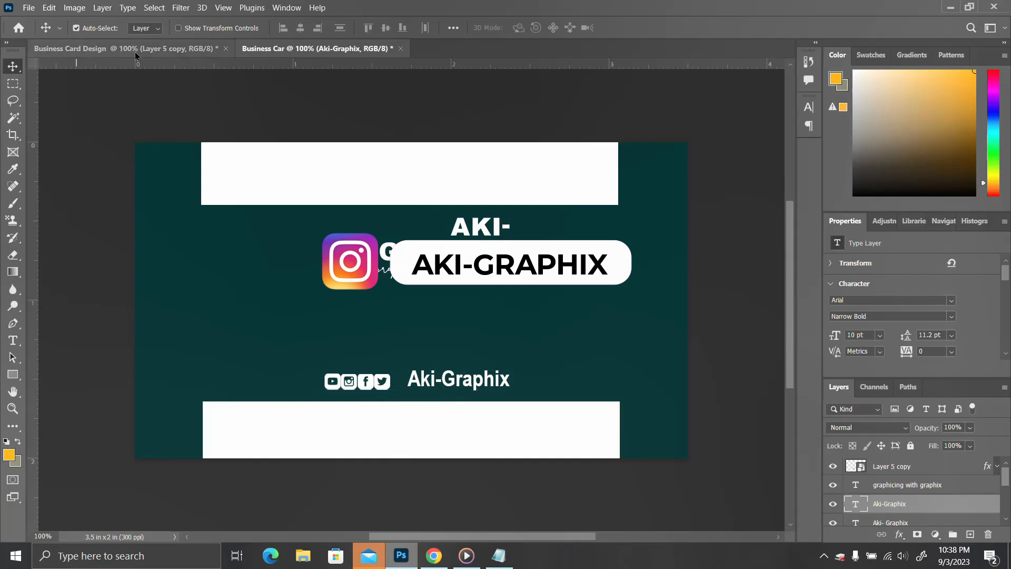
Step: Bring the crowned AG logo from the Business Card Design document into Business Car and position it beside the AKI-GRAPHIX name
left_click(157, 50)
left_click_drag(322, 207, 332, 257)
left_click_drag(376, 287, 388, 279)
key("Down")
key("Down")
key("Down")
key("Down")
key("Down")
Step: Shift the tagline and the two-line AKI-GRAPHIX name slightly to fit beside the logo, and collapse the BACKGROUND group
left_click(439, 264)
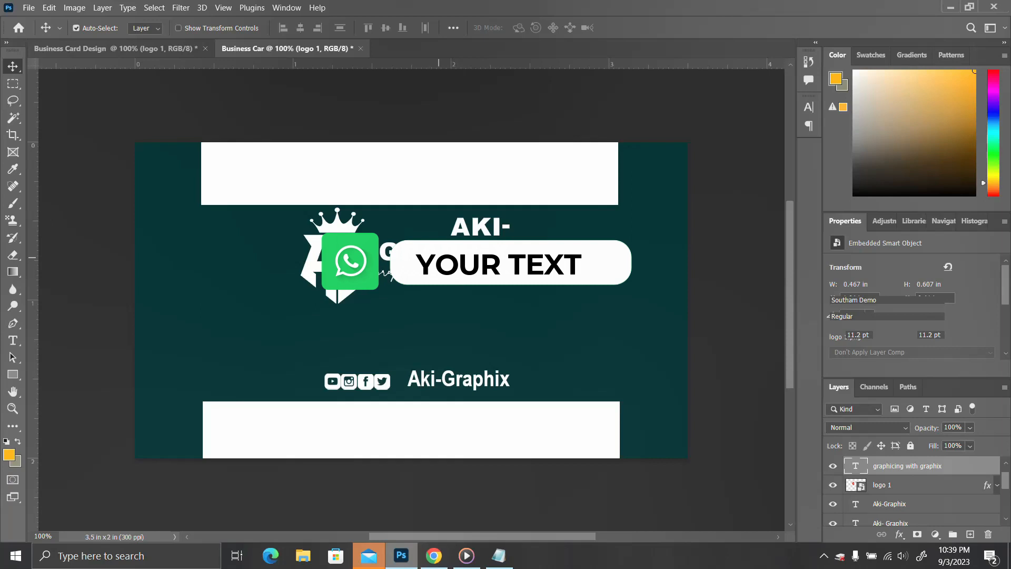
left_click(431, 258)
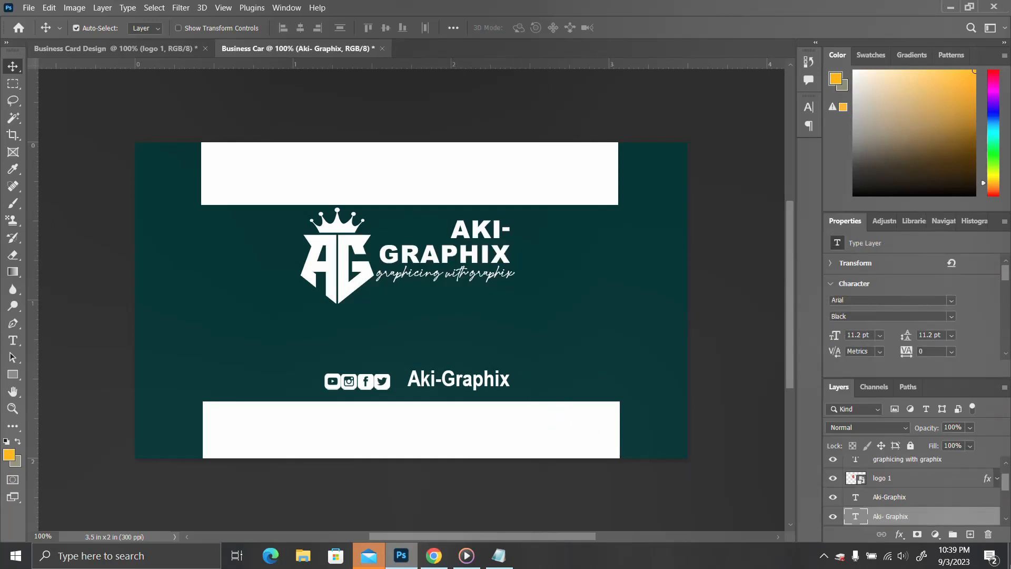
scroll(952, 521, "down", 3)
left_click(848, 480)
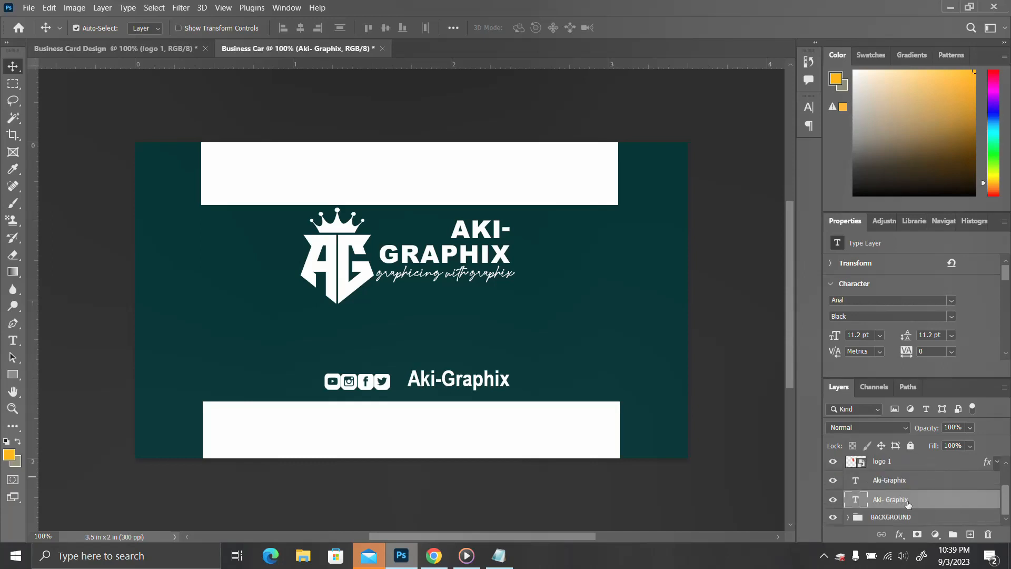
Step: Group all the logo, text and icon layers above BACKGROUND and name the group WORK
scroll(907, 507, "up", 2)
scroll(902, 475, "up", 3)
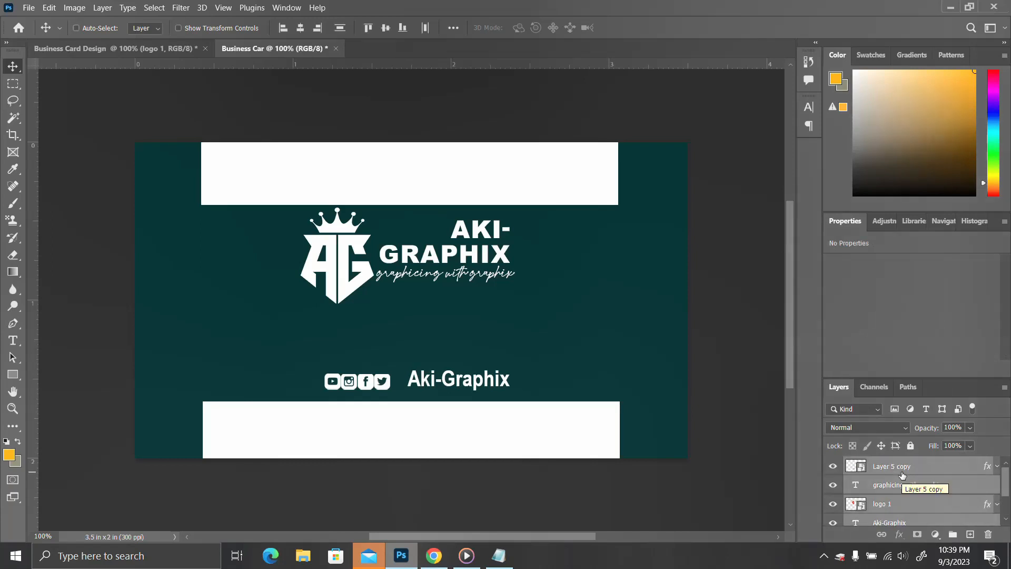
left_click(847, 465)
left_click(834, 466)
left_click(833, 465)
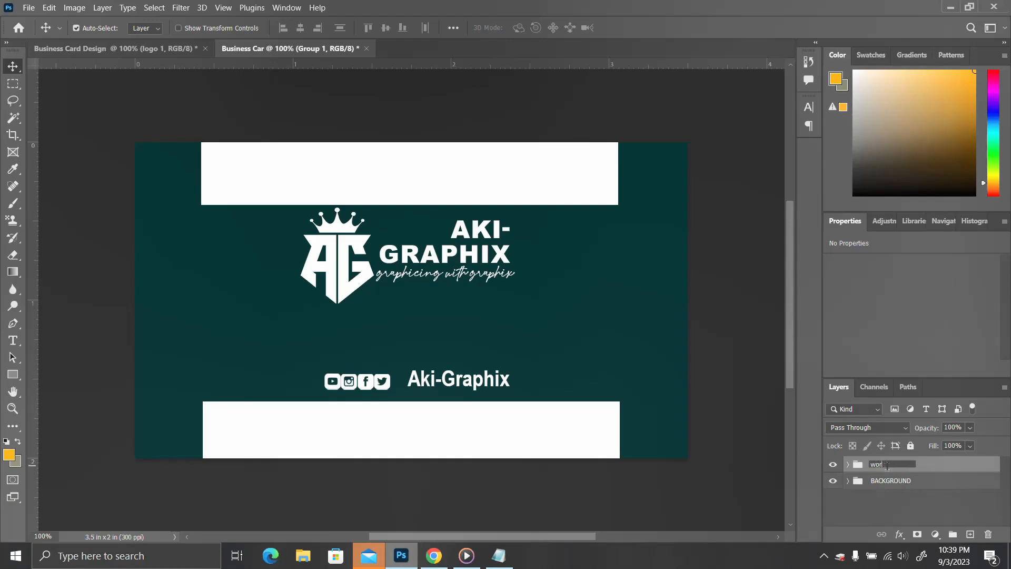
type("RK")
key("Return")
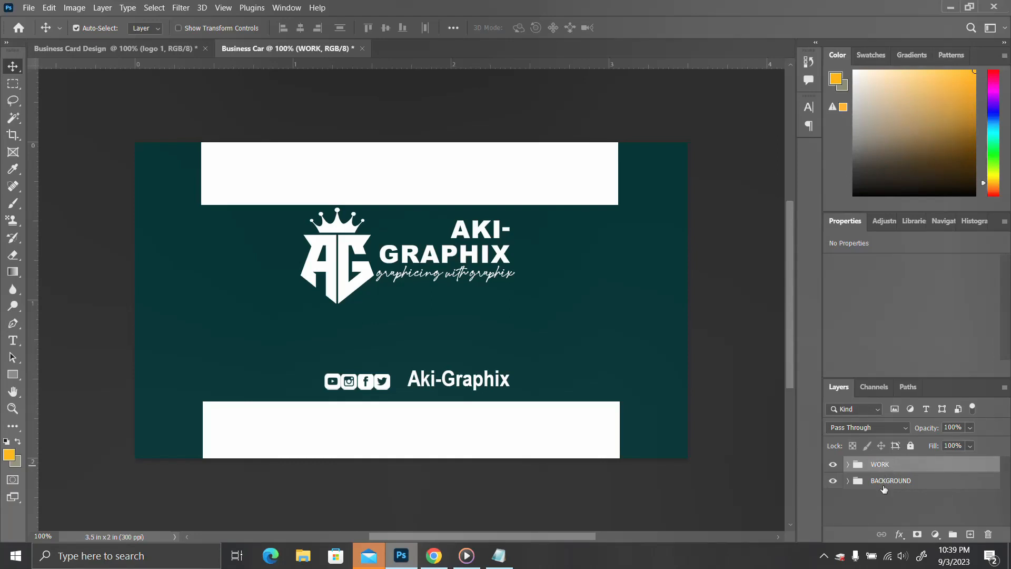
Step: Combine the WORK and BACKGROUND groups into one group named BACK WORK
left_click(887, 488)
left_click(895, 468, "shift")
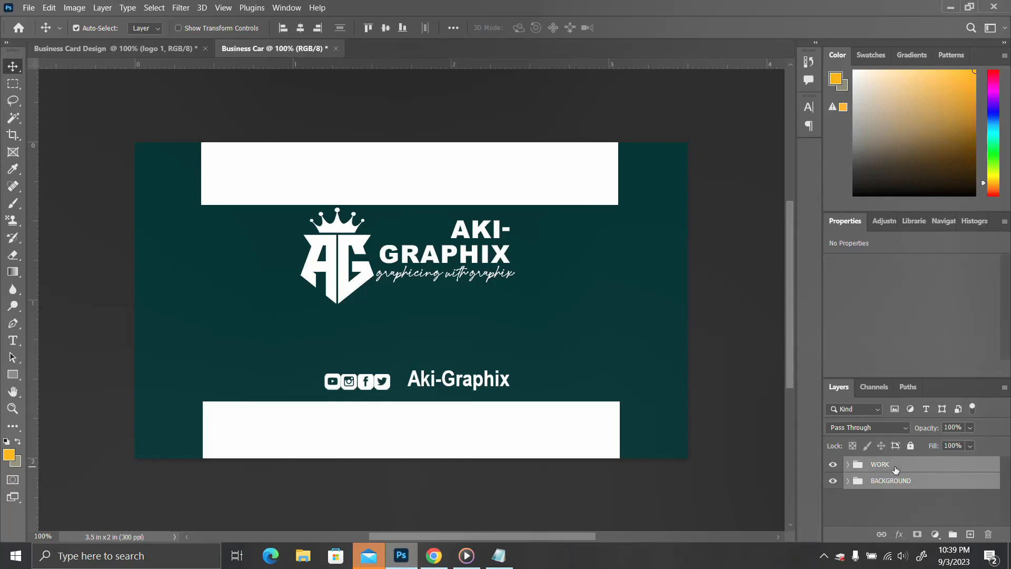
key("ctrl+g")
double_click(881, 466)
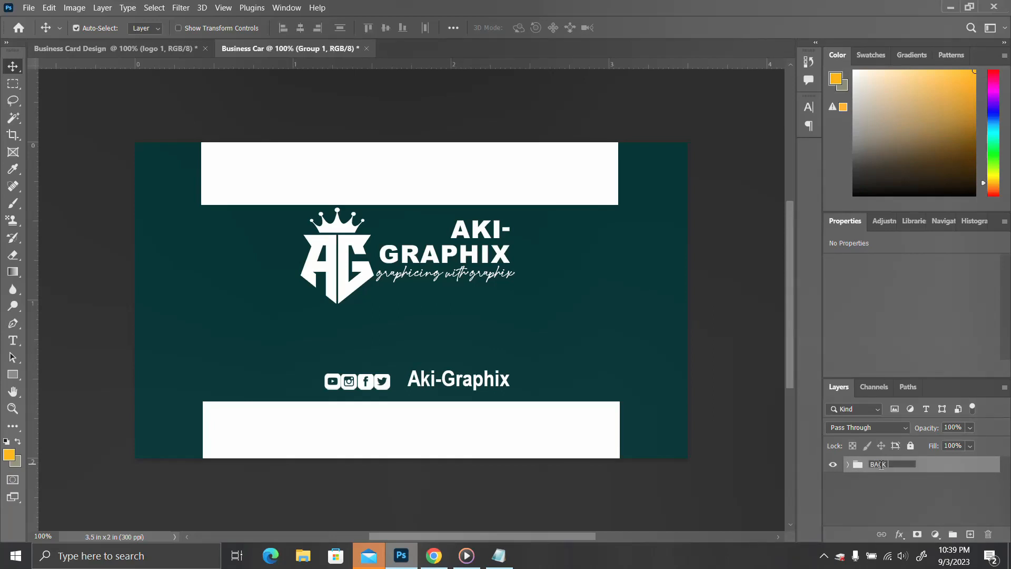
key("Return")
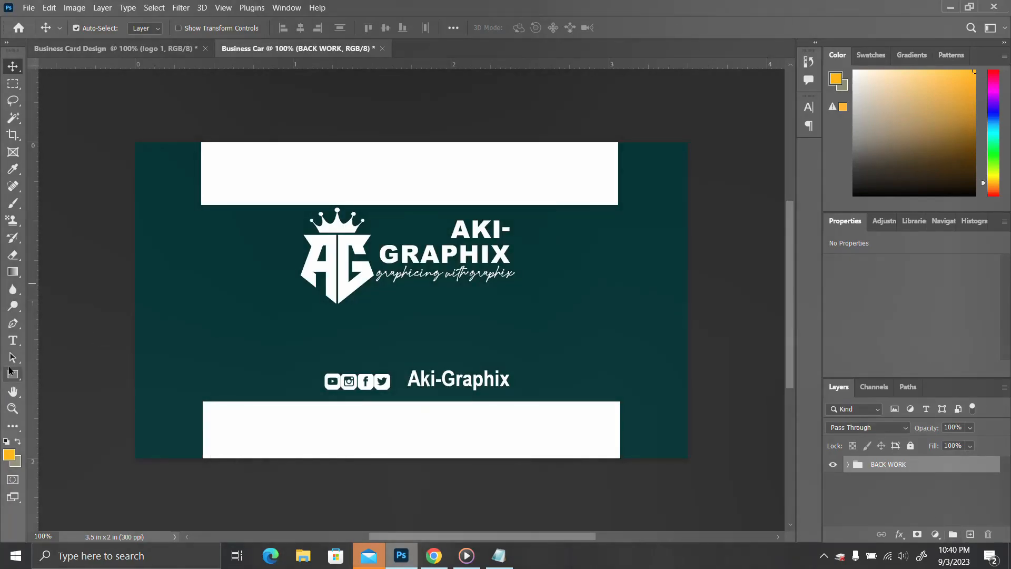
Step: Draw a rectangle of about 3.7 × 2.12 in covering the whole card and fill it with white
left_click(13, 374)
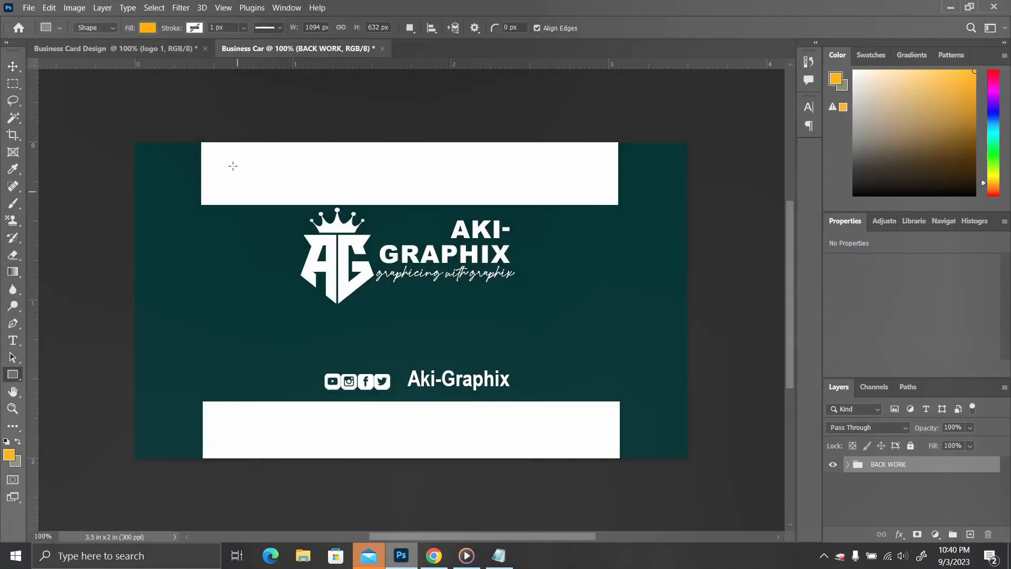
left_click_drag(121, 137, 705, 470)
left_click(871, 358)
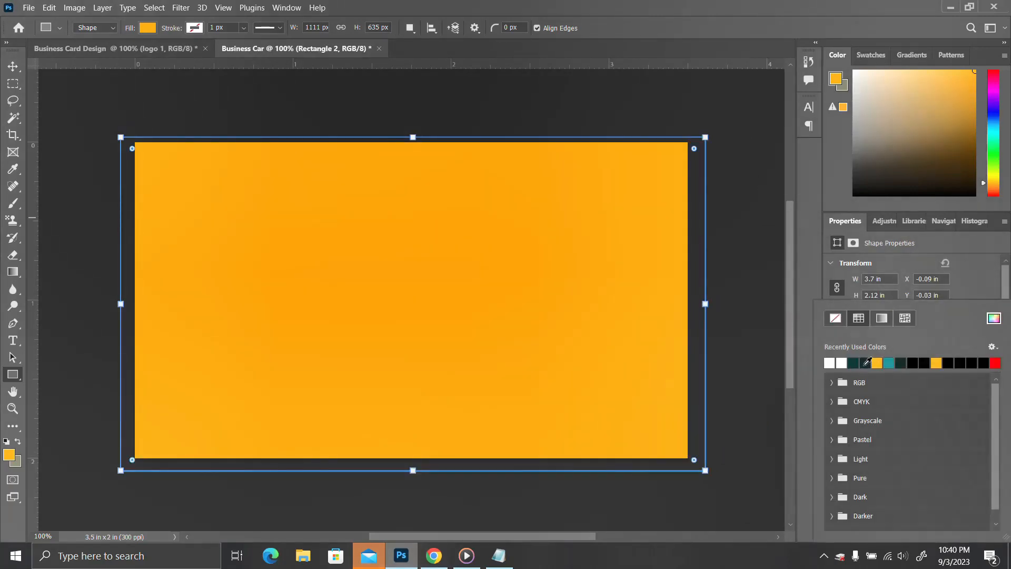
left_click(869, 361)
key("v")
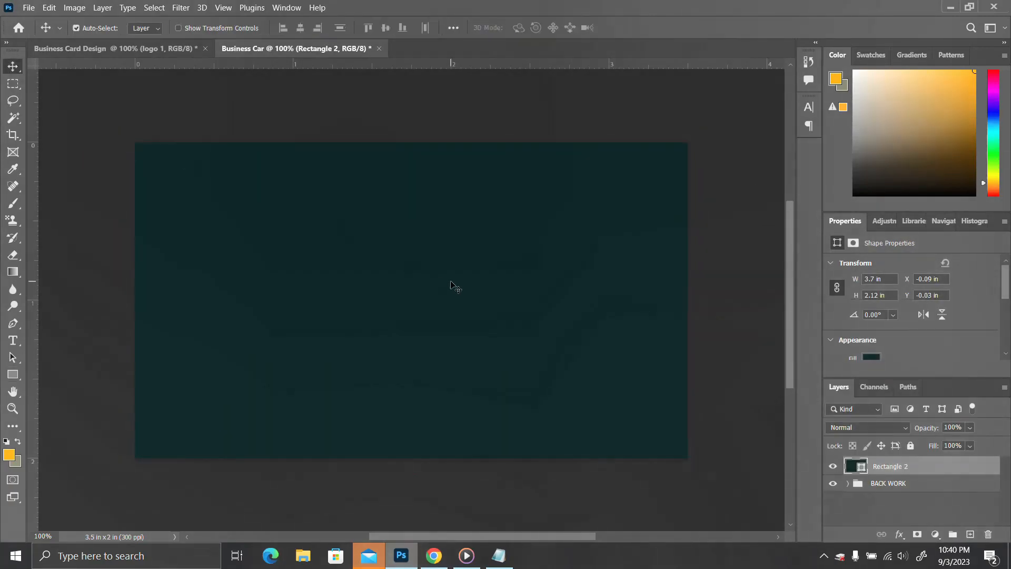
left_click(873, 361)
left_click(853, 363)
left_click(14, 67)
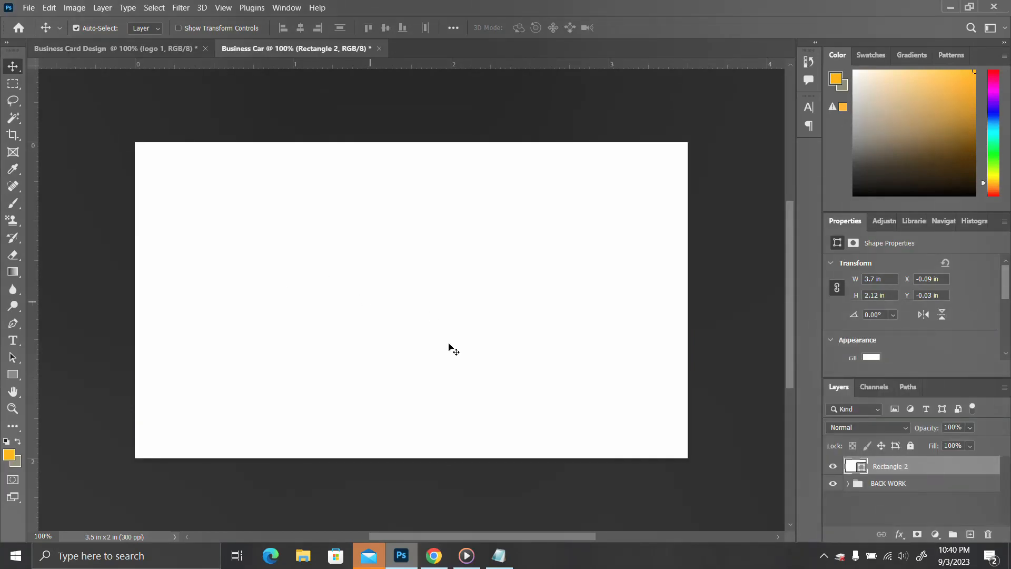
Step: Duplicate the white rectangle, narrow the copy to about 1.5 in wide and shift it up past the card's upper edge
key("ctrl+j")
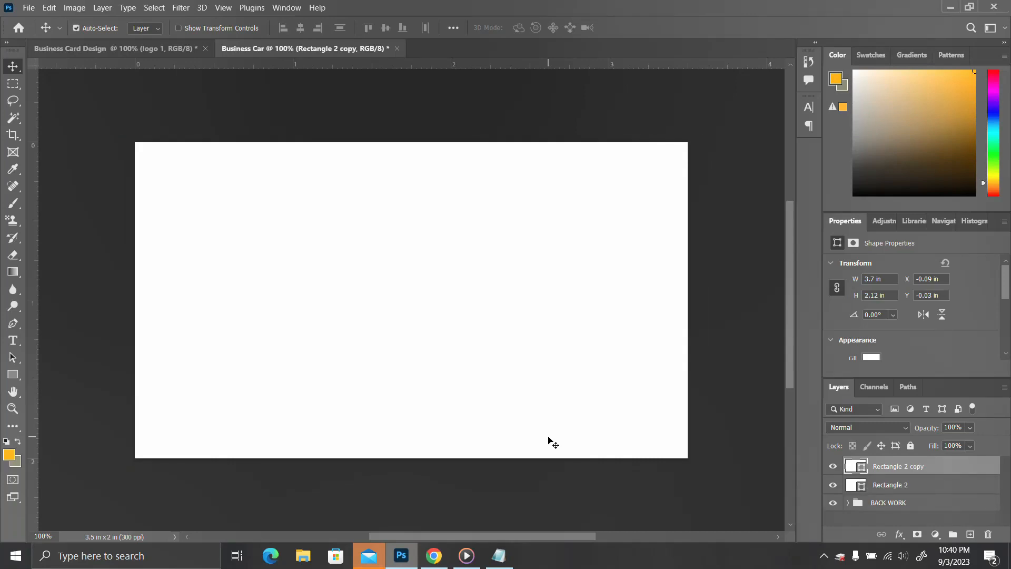
key("ctrl+t")
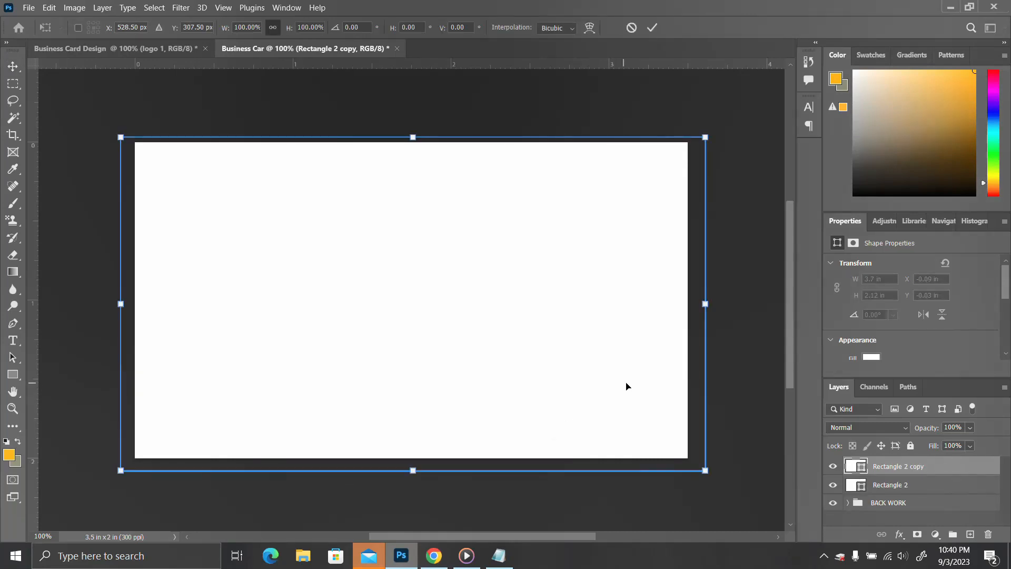
left_click_drag(711, 306, 356, 310)
left_click_drag(292, 330, 344, 272)
key("Return")
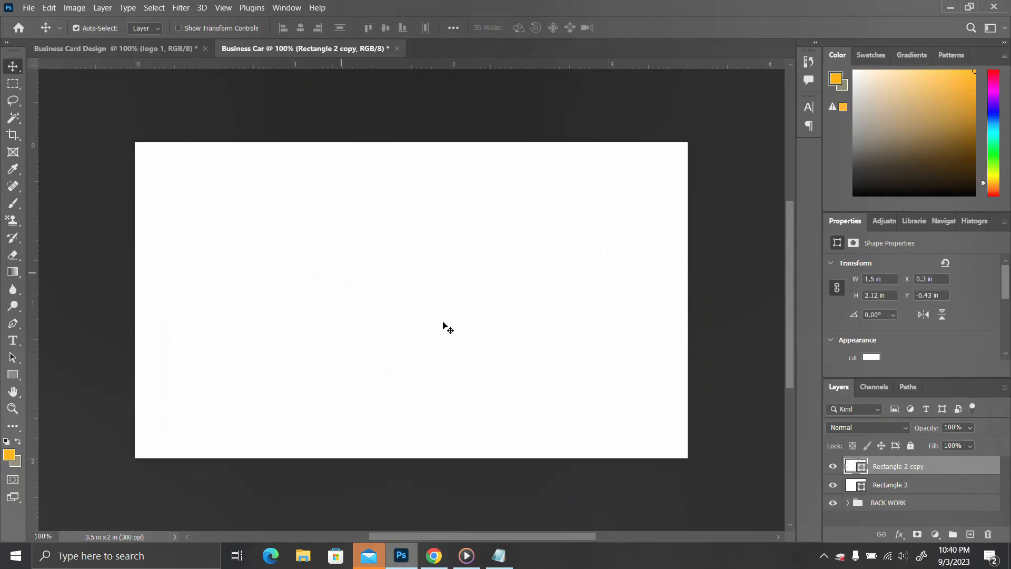
Step: Fill the narrowed rectangle copy with the recently used dark green
left_click(863, 357)
left_click(830, 363)
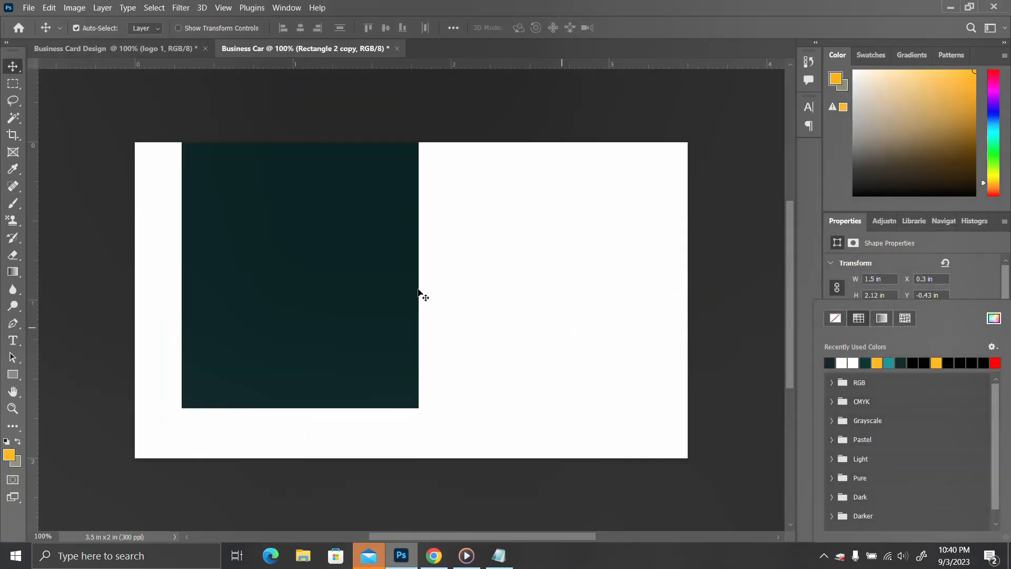
left_click(15, 68)
Step: Round all corners of the dark green panel to 30 px
scroll(551, 348, "down", 3)
scroll(509, 317, "up", 4)
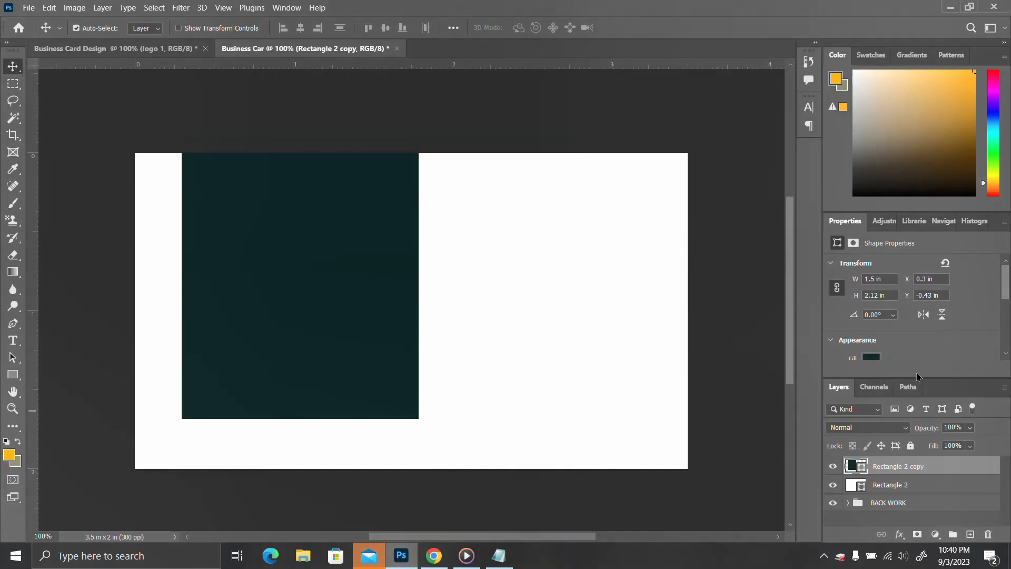
scroll(917, 377, "down", 1)
scroll(934, 369, "up", 2)
scroll(973, 301, "down", 5)
left_click(880, 314)
type("3")
mouse_move(401, 555)
type("0")
key("Return")
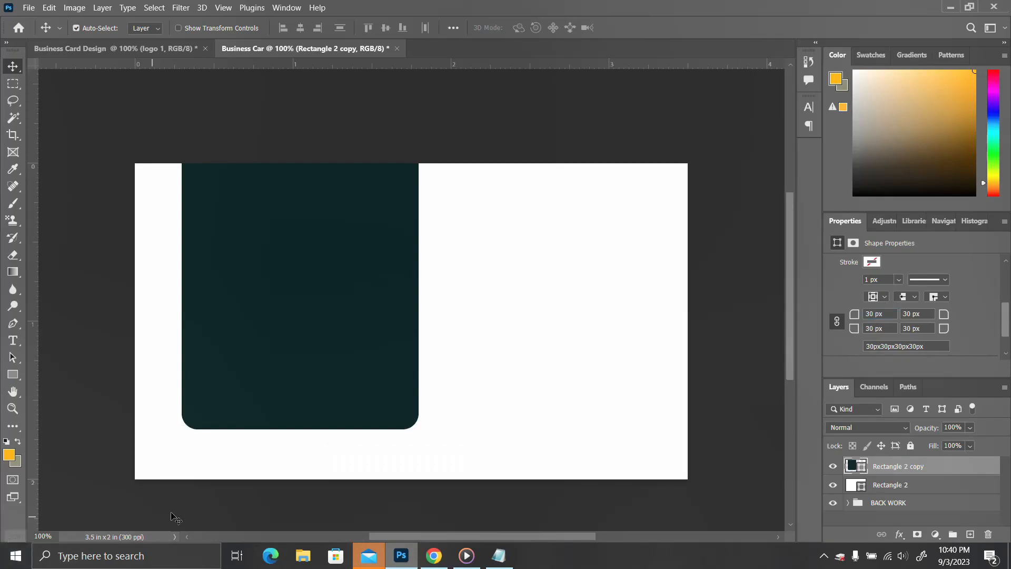
mouse_move(316, 302)
left_mouse_down()
mouse_move(318, 316)
mouse_move(316, 301)
left_mouse_up()
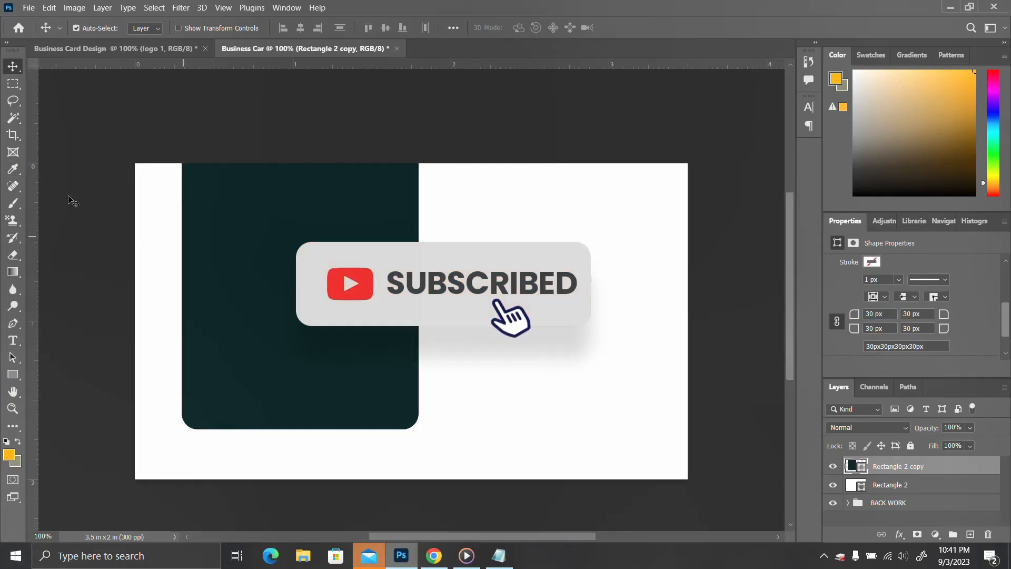
Step: Draw a bar of about 0.94 × 0.13 in on the upper part of the dark green panel and fill it with teal
left_click(13, 374)
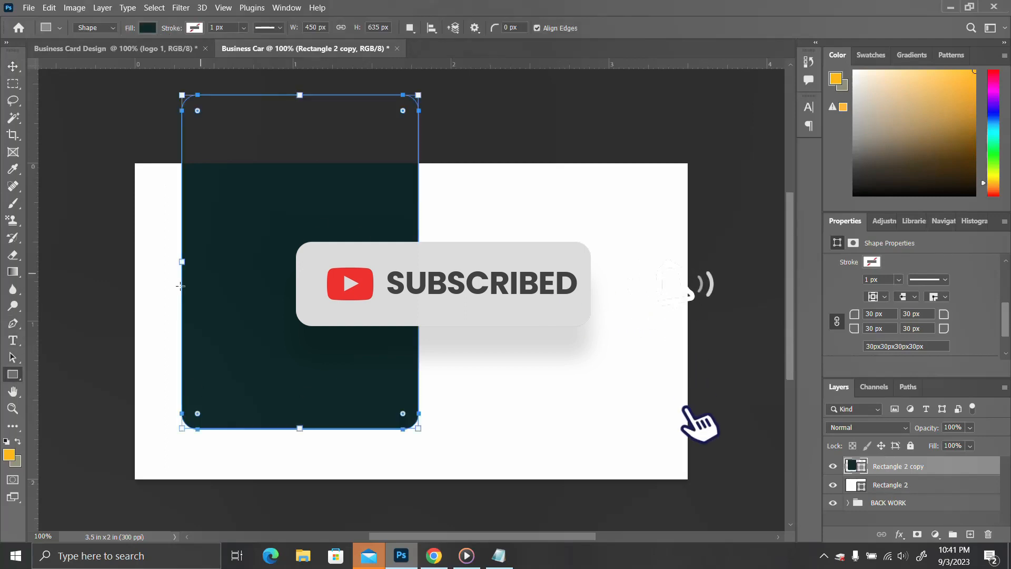
left_click(971, 534)
left_click_drag(216, 210, 365, 230)
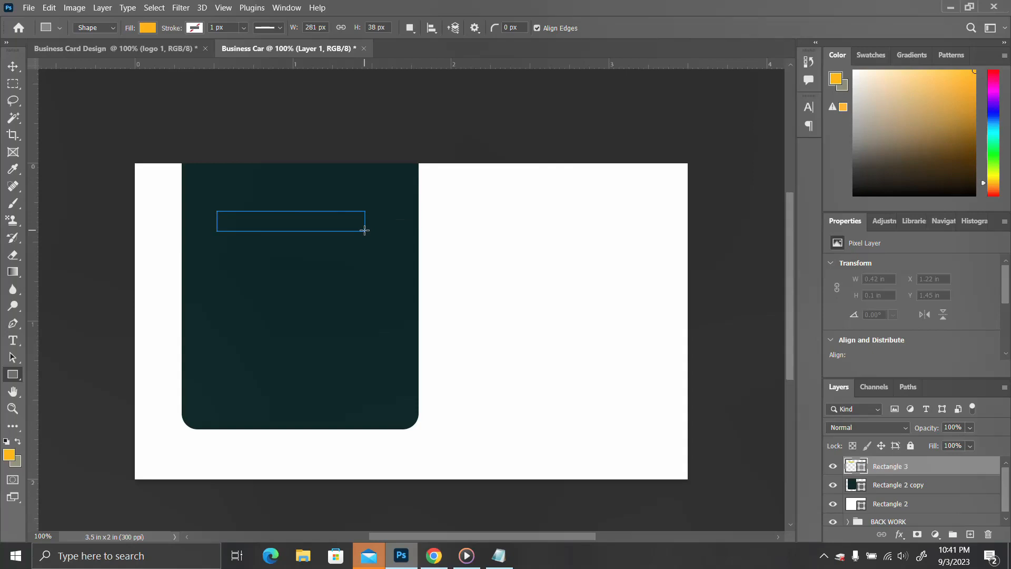
left_click(875, 355)
left_click(889, 363)
key("v")
Step: Switch to the Notepad notes and copy the heading "Our Services:"
left_click(505, 561)
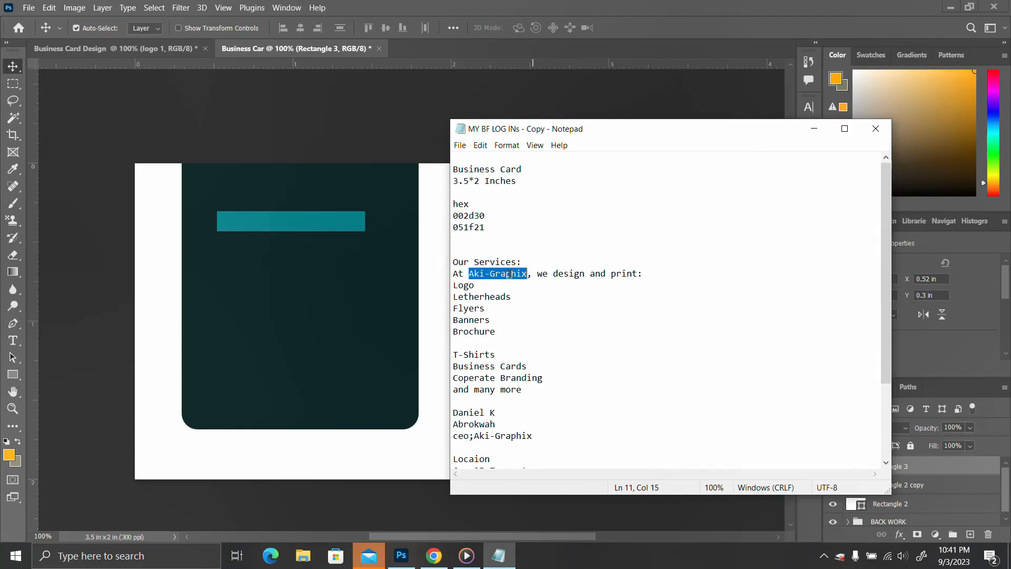
left_click_drag(521, 262, 454, 261)
right_click(463, 255)
left_click(498, 297)
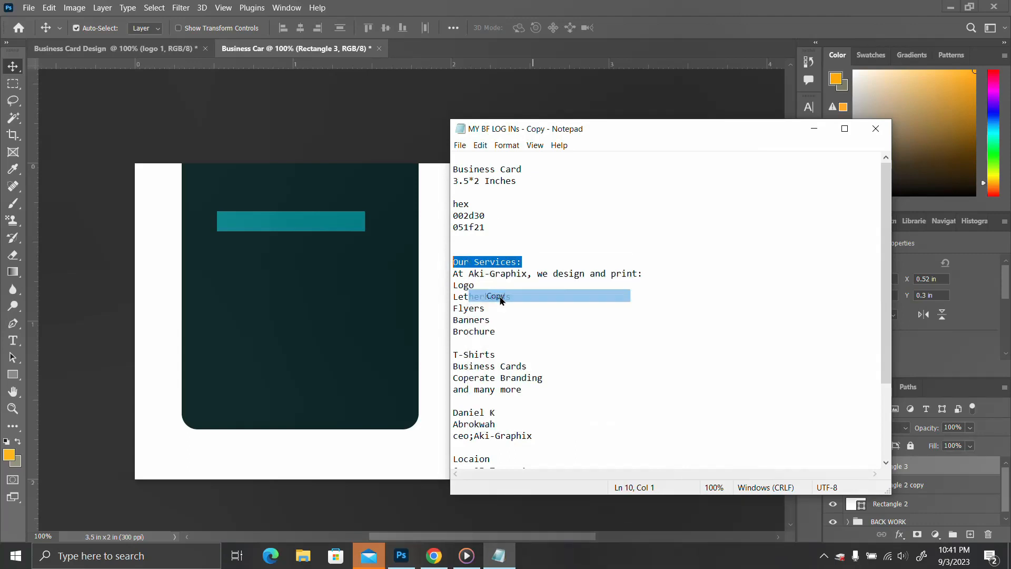
Step: Back in Photoshop, paste "Our Services:" as a new text layer and move it onto the teal bar
left_click(14, 342)
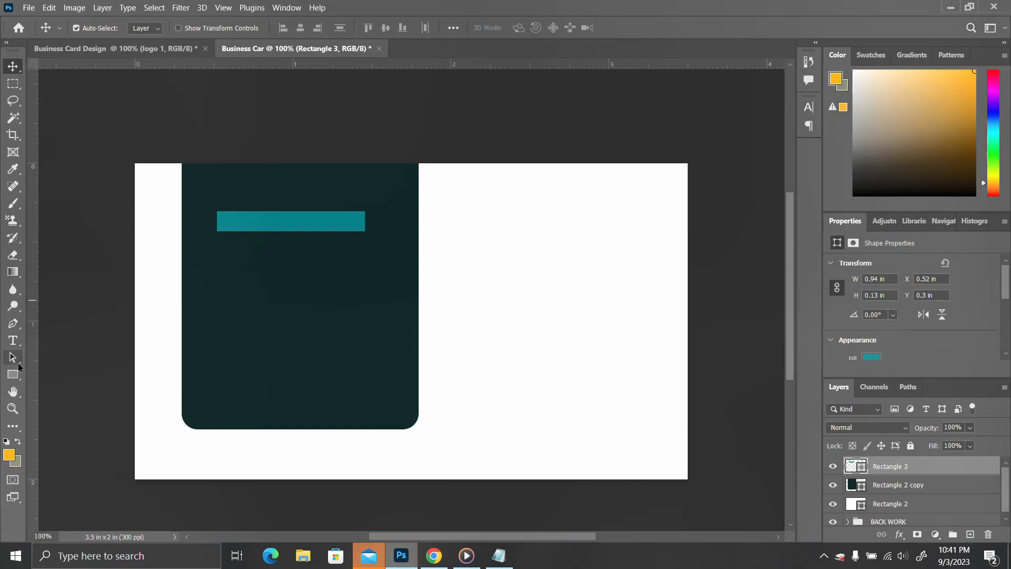
left_click(13, 341)
left_click(236, 258)
key("ctrl+v")
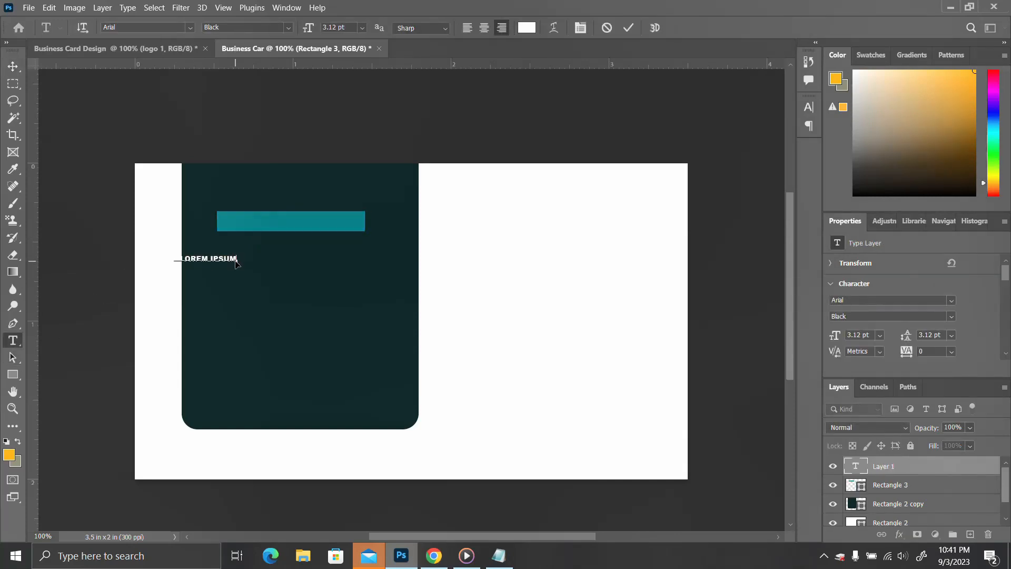
key("ctrl+Return")
key("v")
left_click_drag(233, 259, 312, 224)
Step: Set the OUR SERVICES: heading to 10 pt with -100 tracking and reposition it over the teal bar
left_click(809, 109)
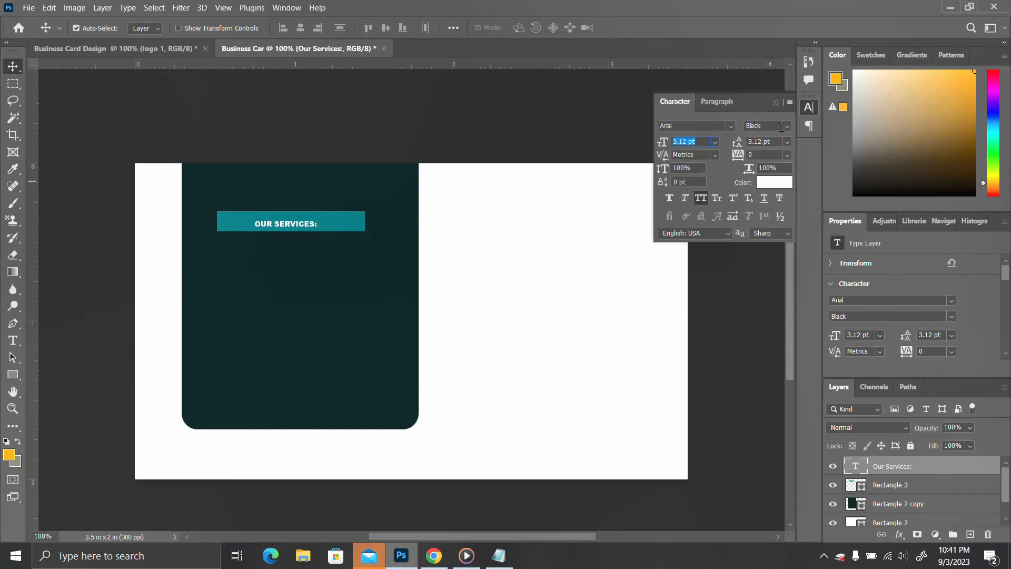
type("10")
key("Return")
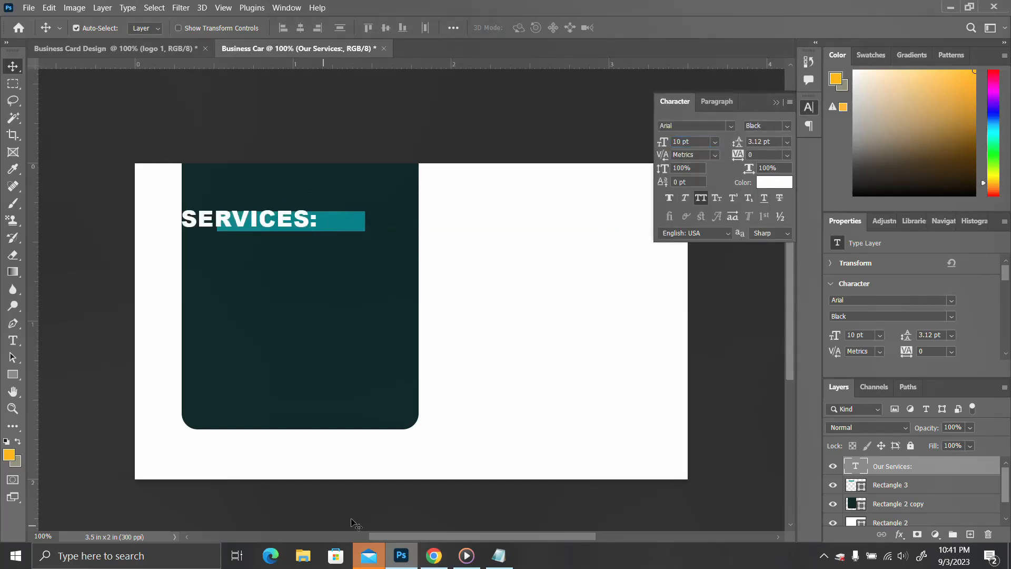
left_click_drag(272, 222, 354, 226)
left_click(809, 108)
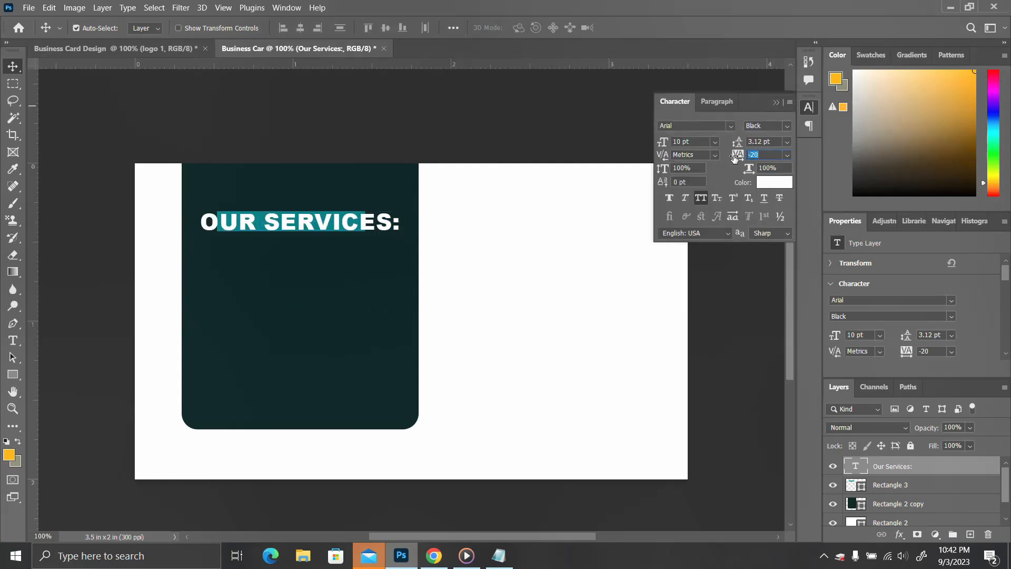
left_click(220, 229)
left_click(892, 467)
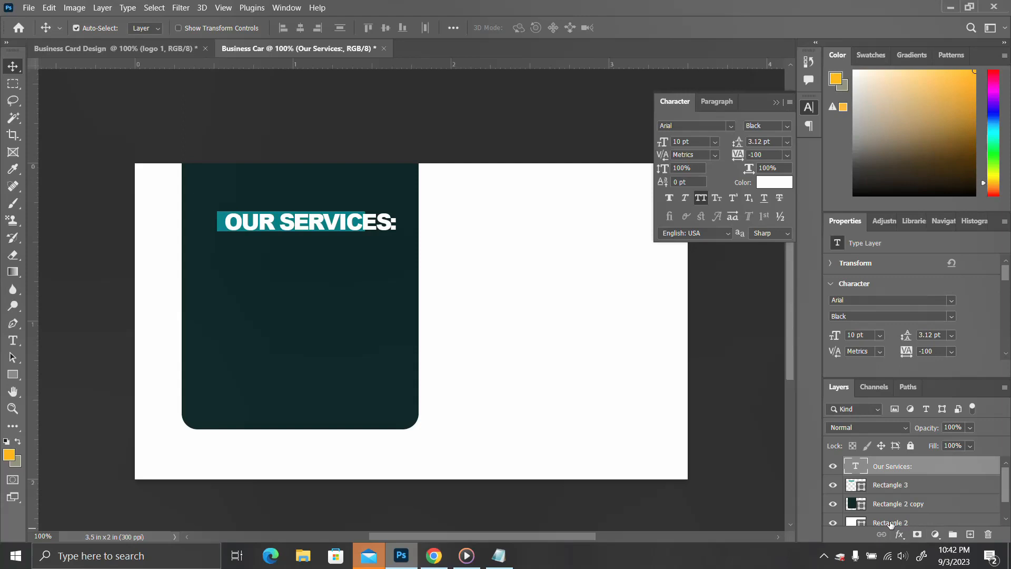
Step: Enlarge the teal bar to about 1.22 × 0.21 in so it spans the whole OUR SERVICES: heading
left_click(889, 485)
key("ctrl+t")
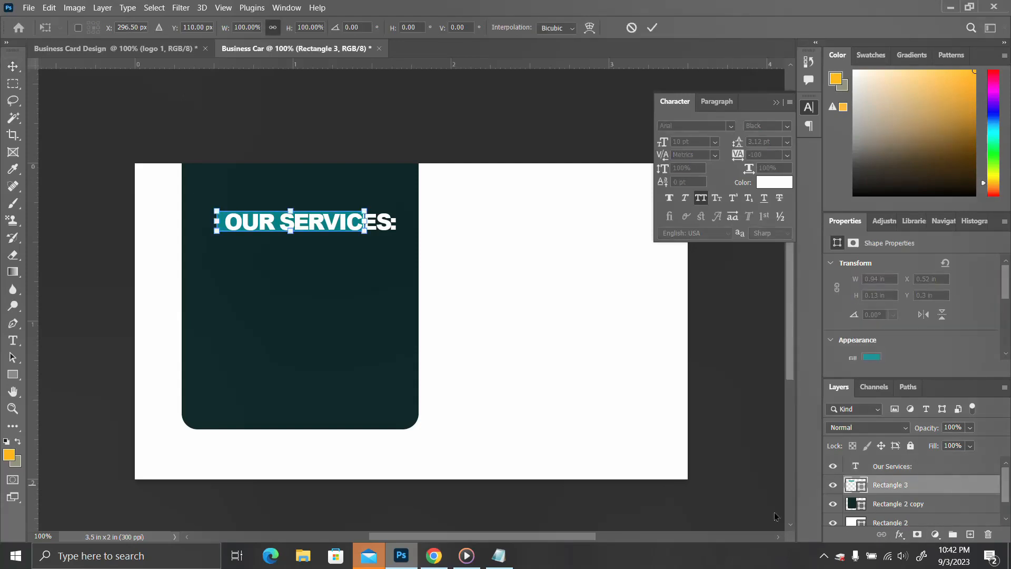
left_click_drag(362, 218, 409, 216)
mouse_move(313, 210)
left_mouse_down()
mouse_move(313, 198)
mouse_move(312, 219)
mouse_move(323, 213)
left_mouse_up()
key("Return")
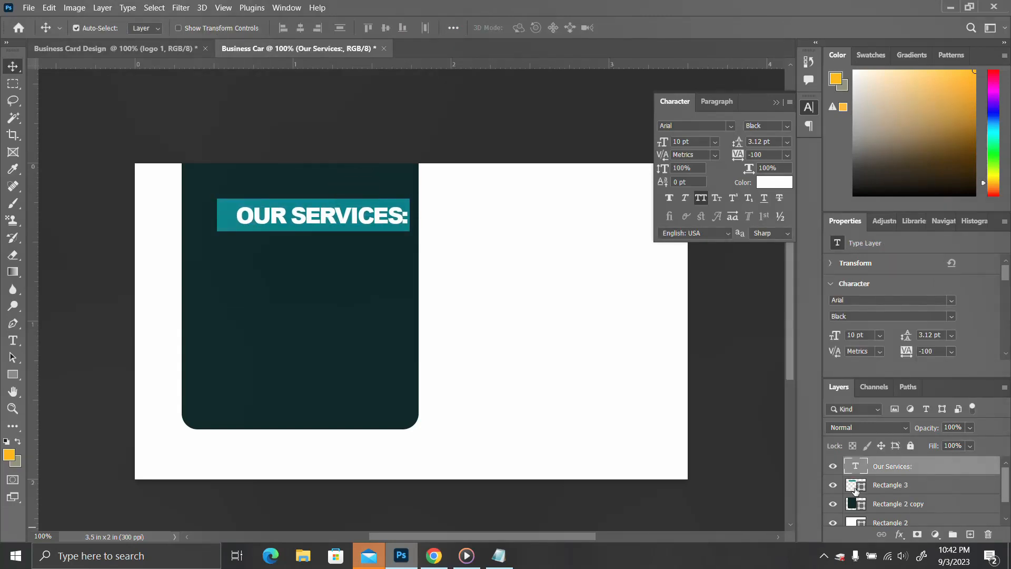
Step: Load the teal bar's outline as a selection, centre the OUR SERVICES: heading in it both ways and deselect
left_click(855, 489)
left_click(862, 470)
left_click(851, 487, "ctrl")
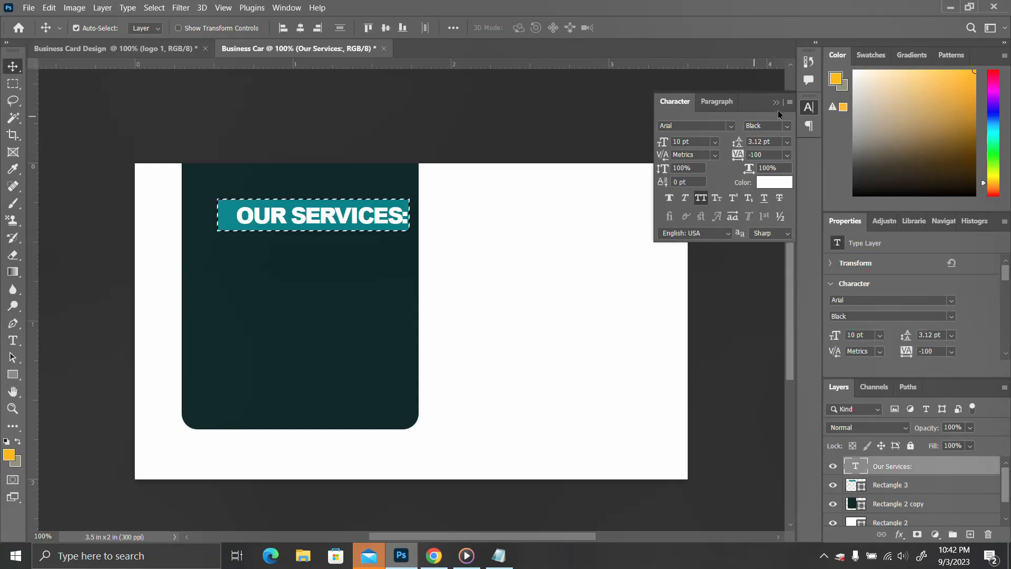
left_click(809, 107)
left_click(300, 28)
left_click(386, 28)
key("ctrl+d")
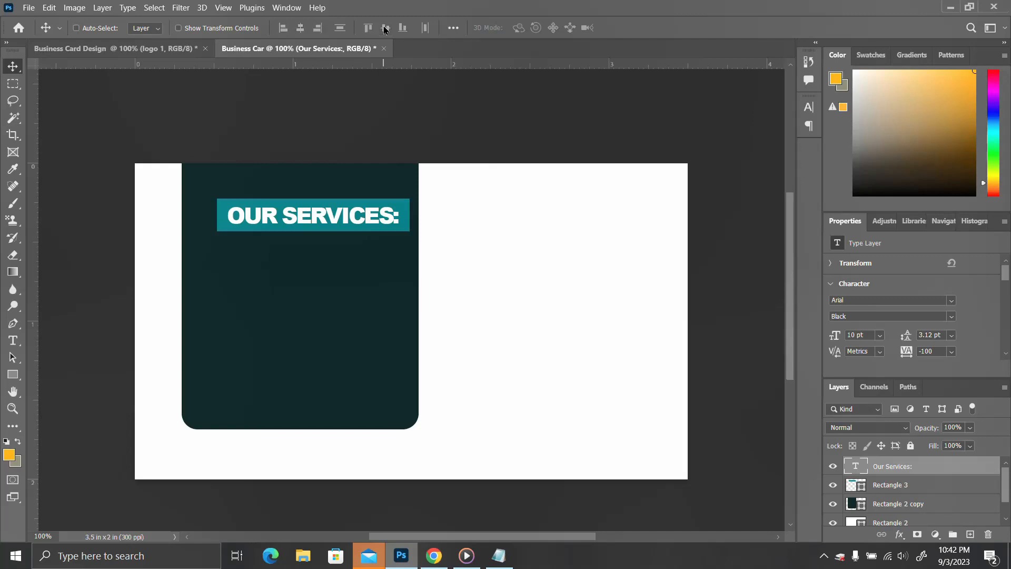
Step: Nudge the heading and teal bar together to the left until the bar's X position is 0.43 in, centring them on the dark panel
left_click(884, 486, "shift")
key("Left")
key("Left")
key("Left")
key("Left")
key("Left")
key("Left")
key("Left")
key("Left")
key("Left")
key("Left")
key("Left")
key("Left")
key("Left")
key("Left")
key("Left")
key("Left")
key("Left")
key("Left")
key("Left")
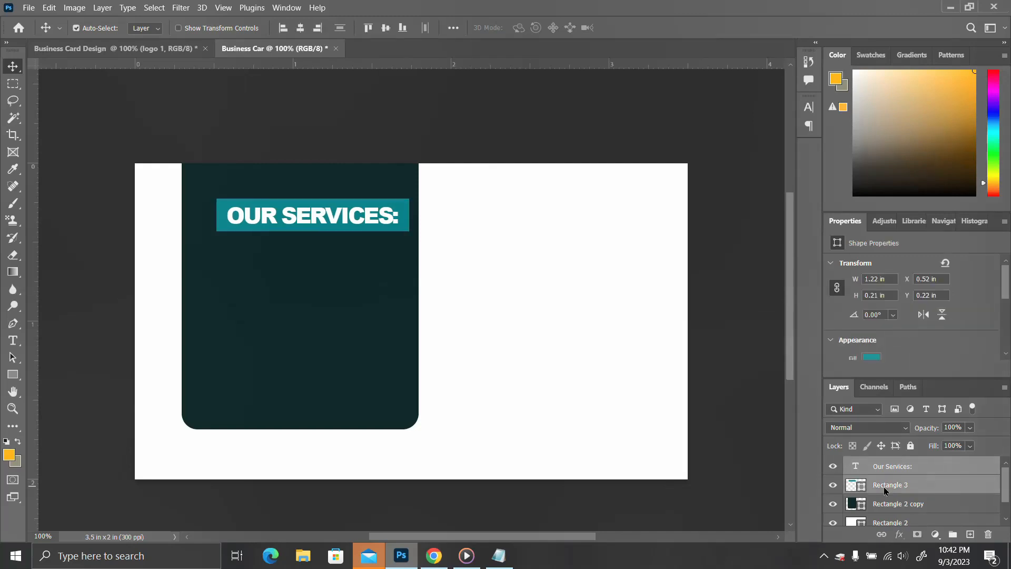
key("Left")
key("Left")
key("Left")
key("Left")
key("Left")
key("Left")
key("Left")
key("Left")
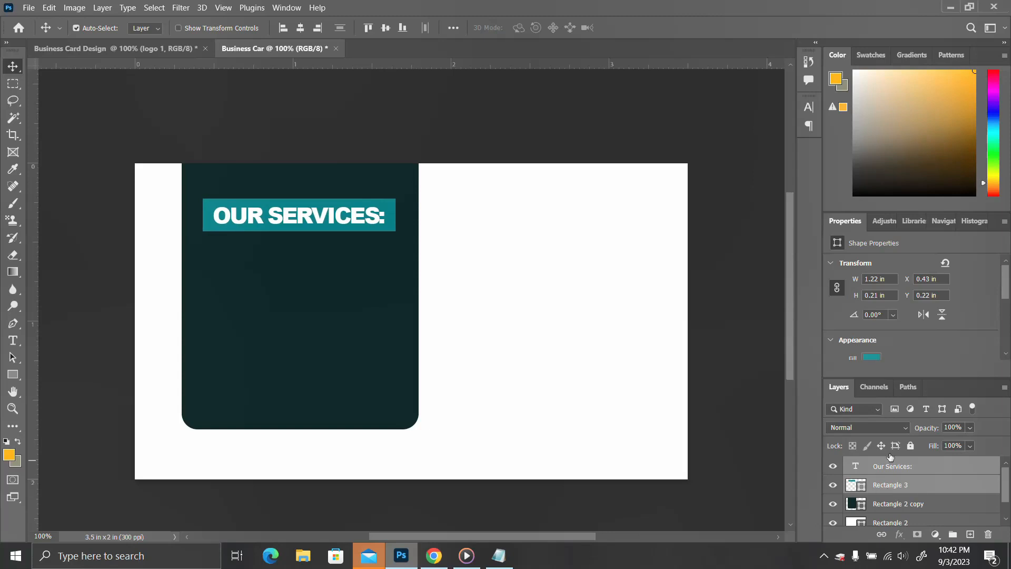
Step: Copy the line "At Aki-Graphix, we design and print:" from the Notepad notes
left_click(498, 555)
left_click_drag(643, 273, 423, 274)
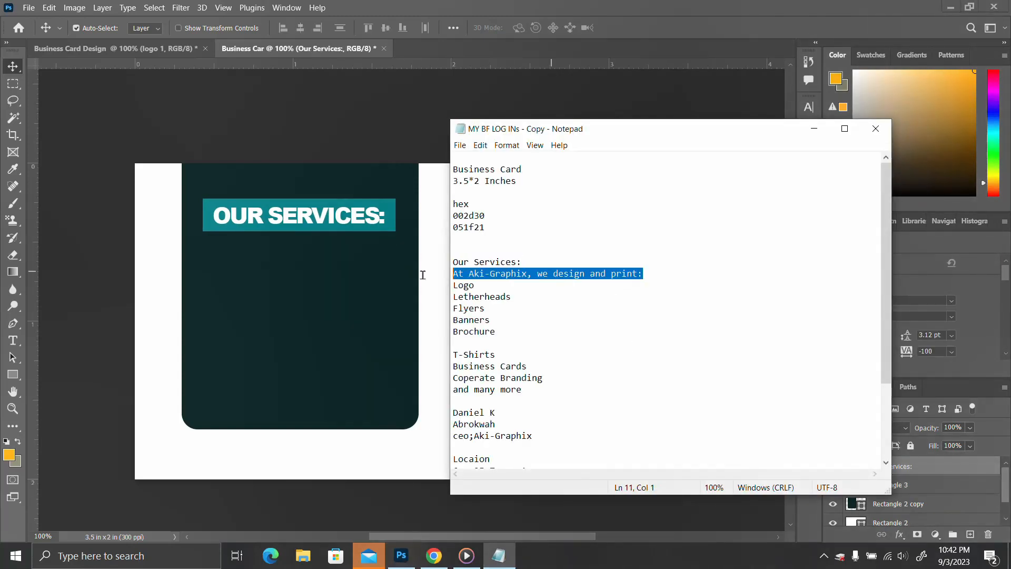
right_click(494, 272)
left_click(526, 309)
Step: Back in Photoshop, duplicate the OUR SERVICES: heading below the teal bar and replace its text with "At Aki-Graphix, we design and print:"
left_click(284, 216)
left_click_drag(284, 216, 287, 247)
double_click(286, 244)
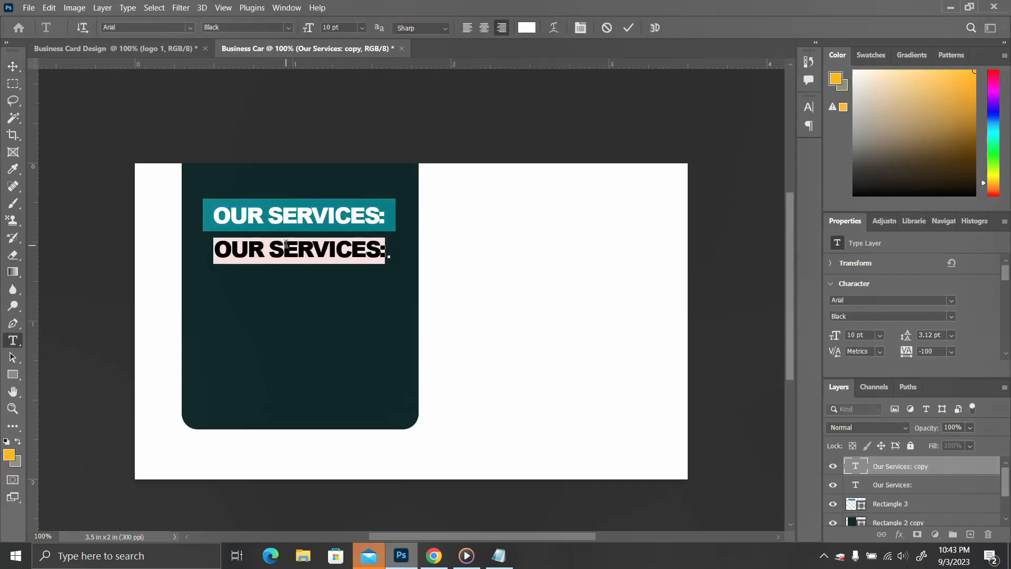
key("ctrl+v")
key("ctrl+Return")
key("v")
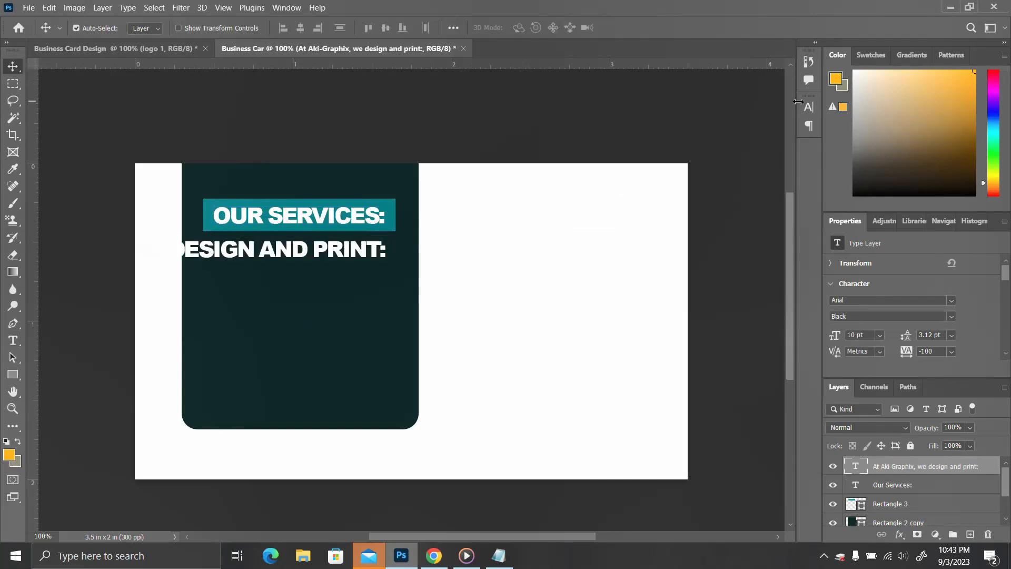
Step: Restyle the new line as Arial Regular at 7 pt without all caps and place it just beneath the teal bar
left_click(810, 107)
left_click(786, 125)
left_click(753, 178)
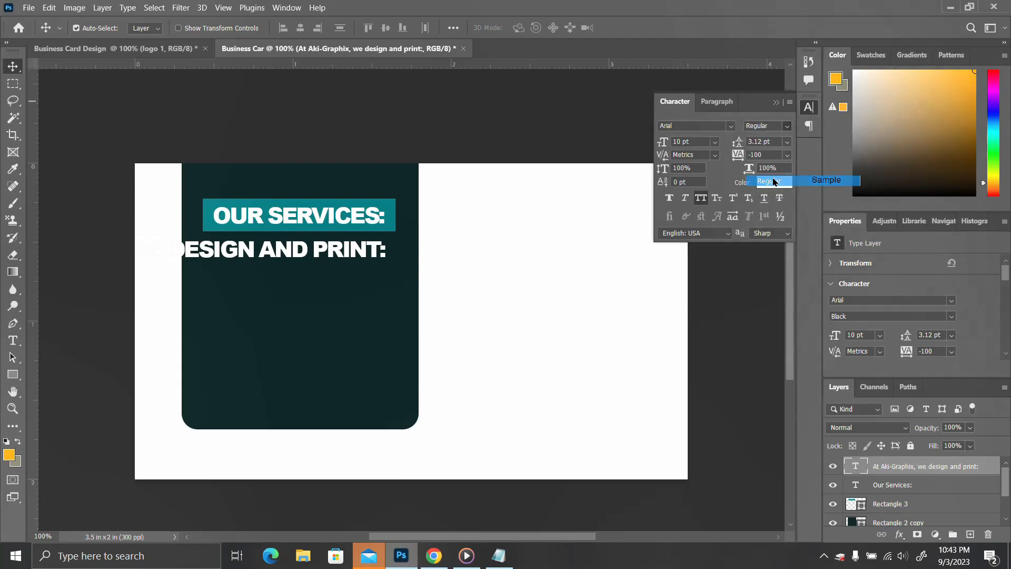
left_click(703, 202)
mouse_move(327, 258)
left_mouse_down()
mouse_move(377, 263)
mouse_move(338, 256)
left_mouse_up()
key("ctrl+z")
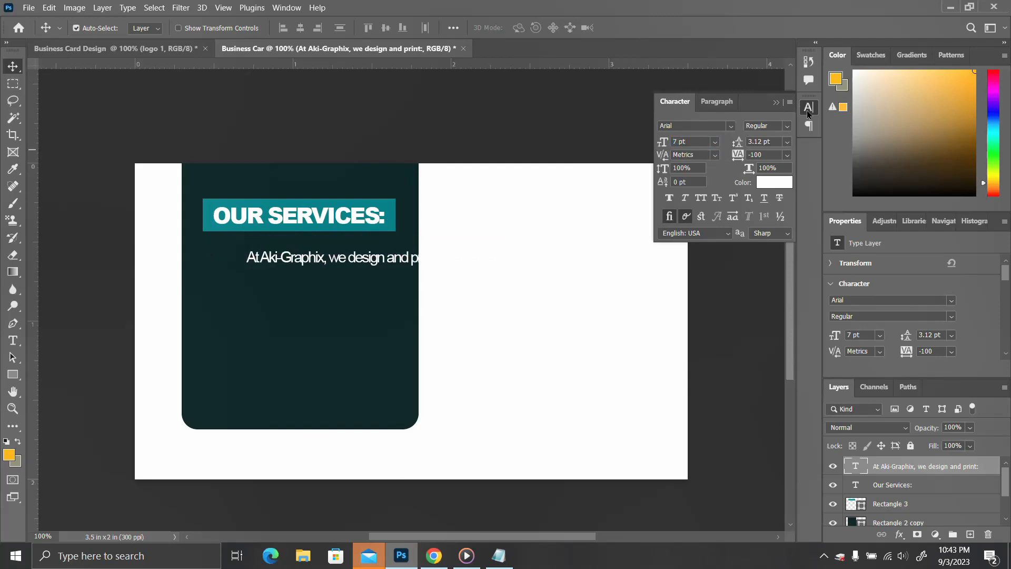
left_click(809, 113)
left_click_drag(358, 261, 318, 250)
Step: Copy the service lines from Logo to Brochure in the Notepad notes
left_click(499, 555)
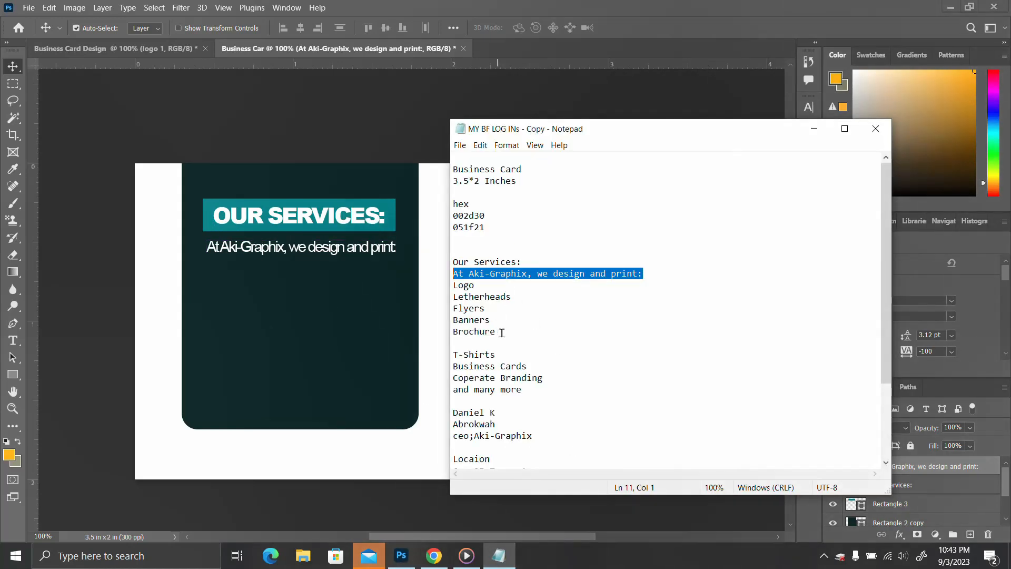
left_click_drag(502, 333, 444, 283)
right_click(478, 307)
left_click(501, 332)
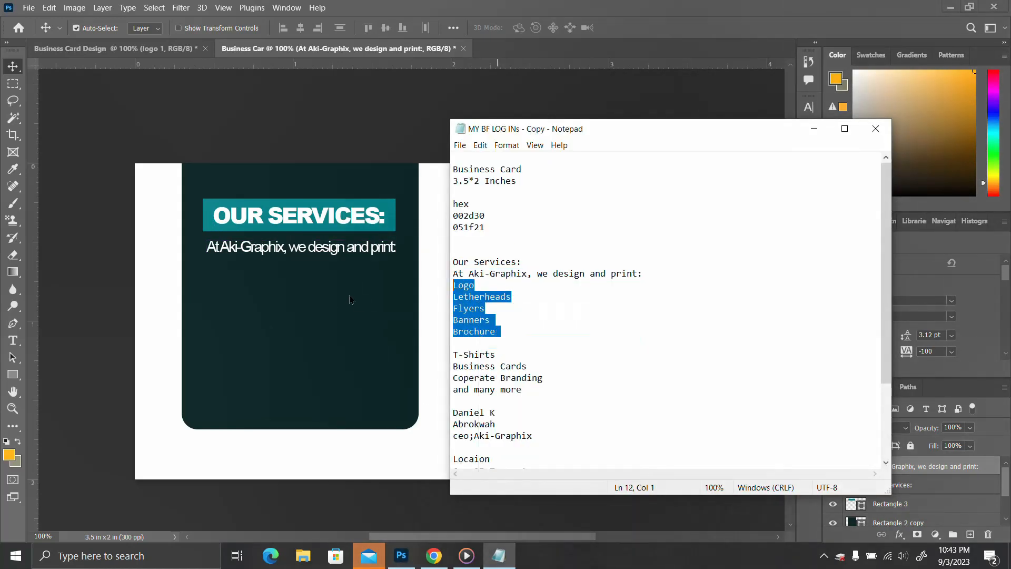
Step: Duplicate the intro line below itself in Photoshop and replace its text with the copied list: Logo, Letherheads, Flyers, Banners, Brochure
left_click(337, 251)
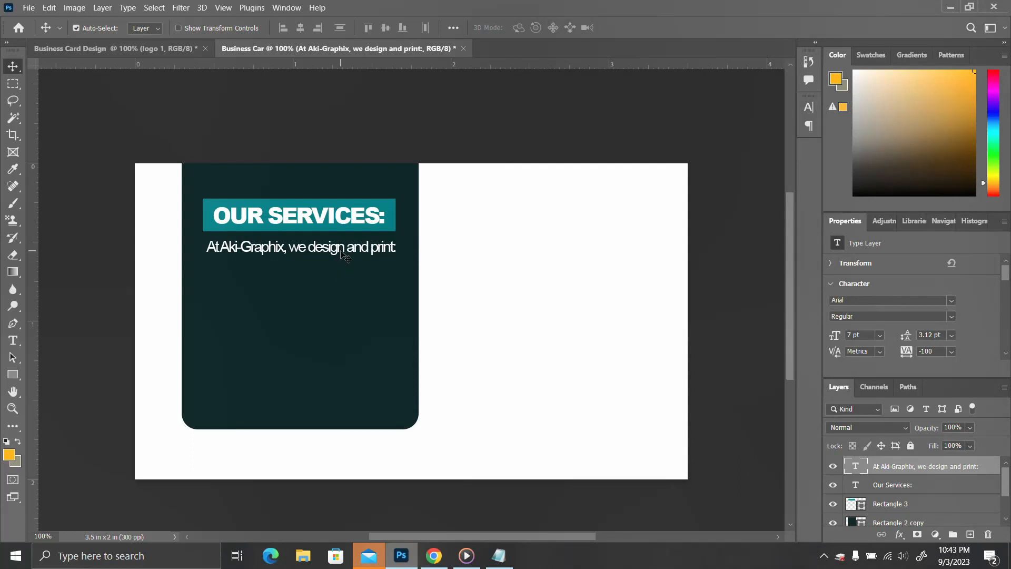
left_click_drag(341, 255, 338, 278)
double_click(338, 278)
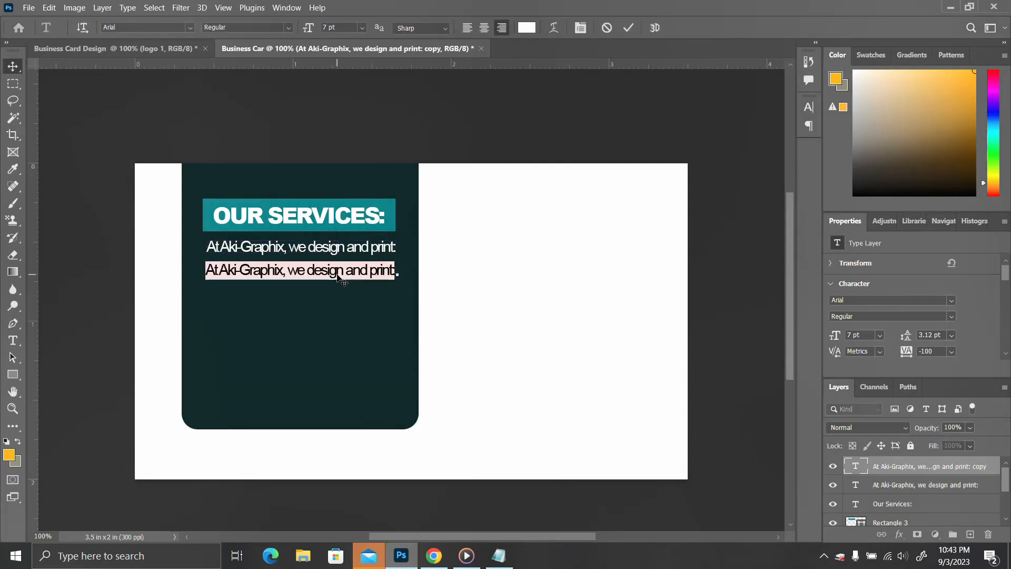
key("ctrl+v")
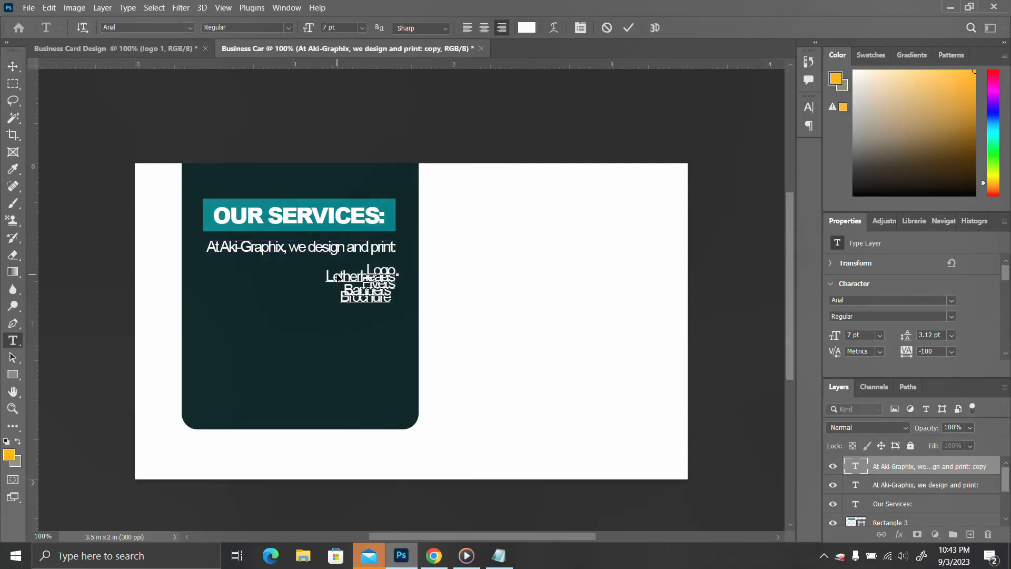
key("BackSpace")
key("ctrl+Return")
key("v")
Step: Left-align the paragraph text of the service list
left_click(809, 107)
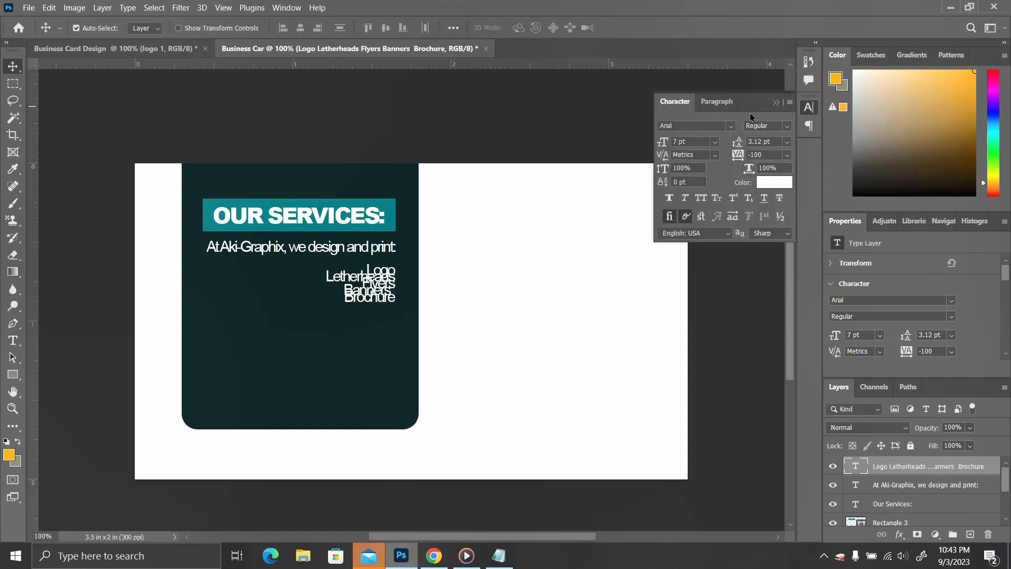
left_click(717, 101)
left_click(678, 126)
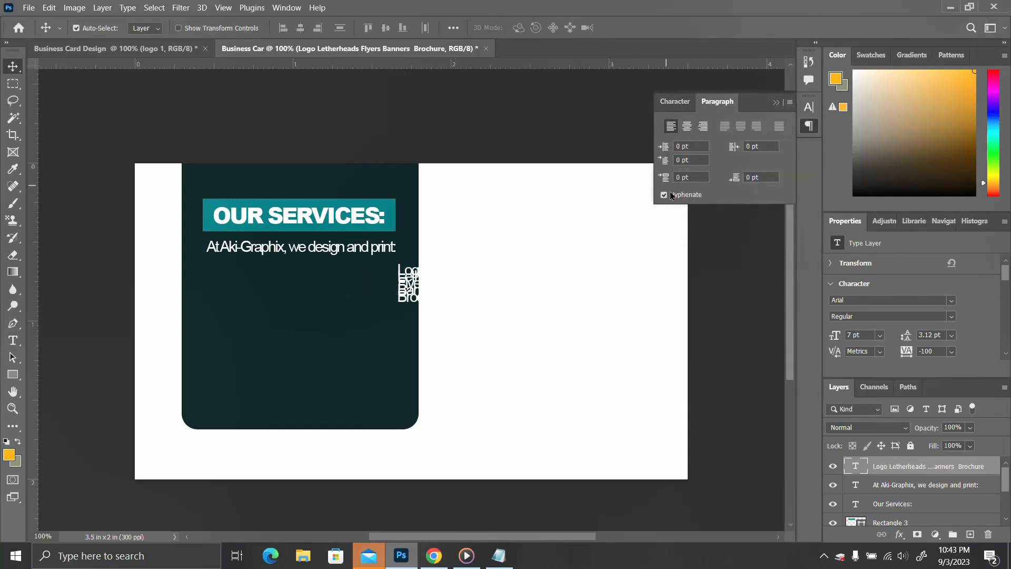
Step: Set the service list's leading to 10 pt and move it beneath the intro line, flush with its start
left_click(676, 102)
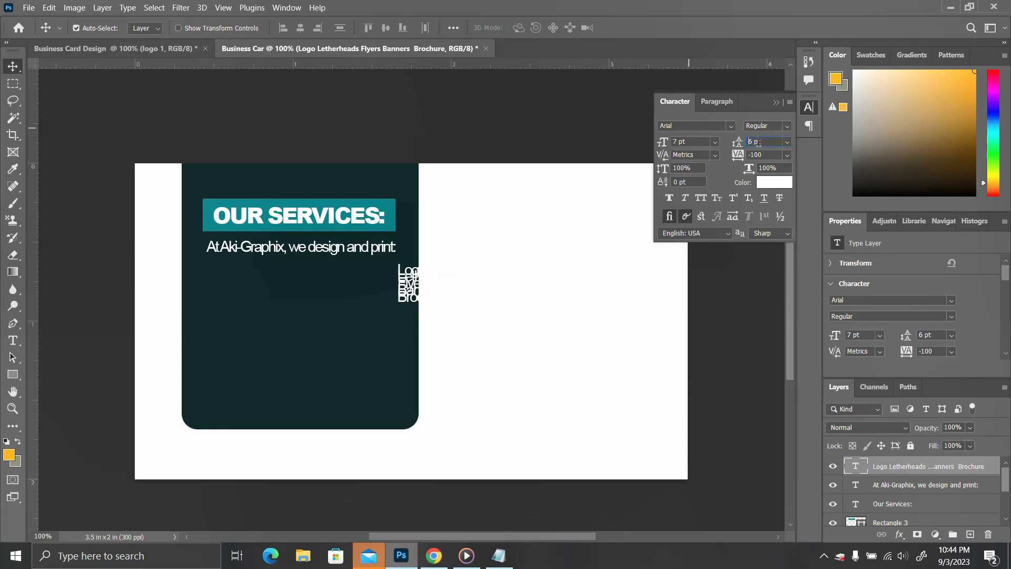
scroll(758, 142, "up", 1)
type("10")
key("Return")
left_click_drag(406, 319, 219, 318)
Step: Set the service list's tracking to 0 and tighten its leading to 7 pt
left_click(809, 107)
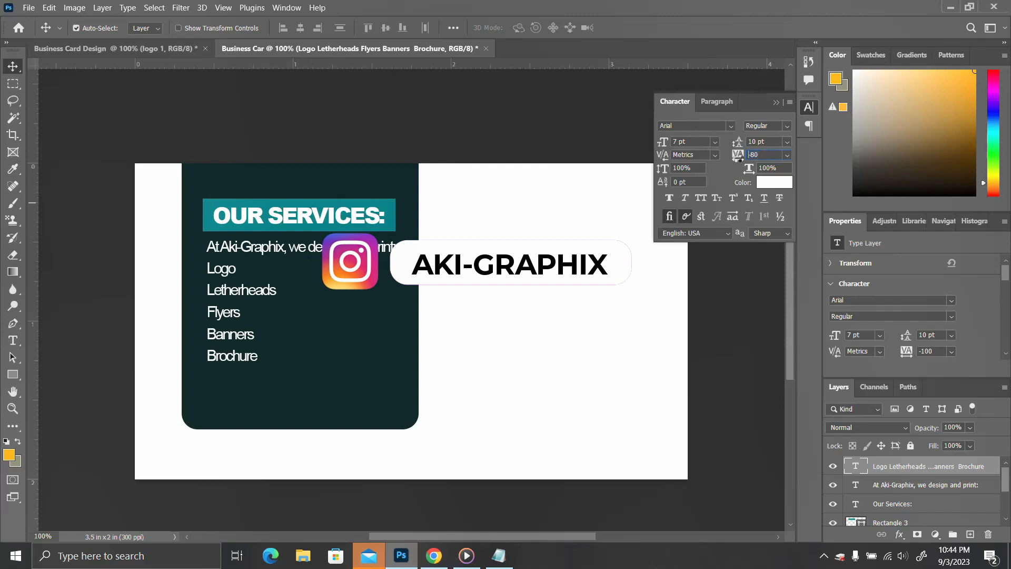
type("0")
key("Return")
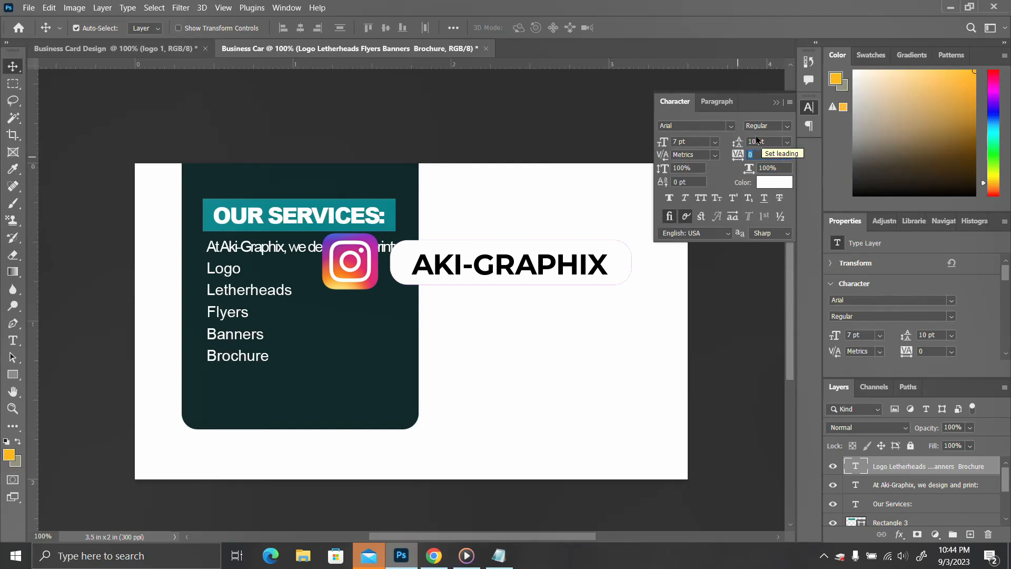
left_click(761, 143)
key("Down")
key("Down")
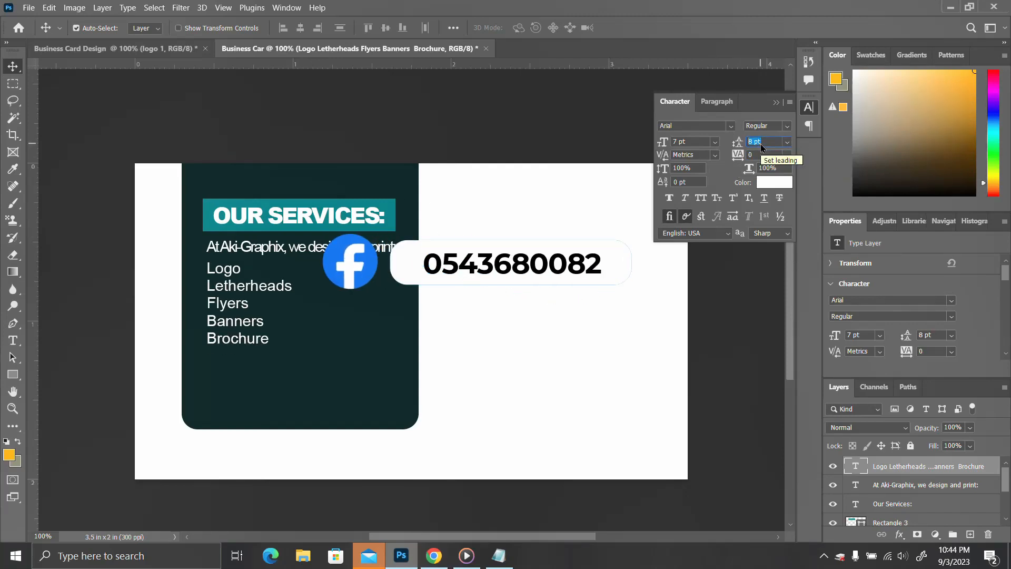
left_click(805, 110)
Step: Duplicate the list as a second column and replace its text with the T-Shirts, Business Cards, Coperate Branding and many more lines copied from Notepad
left_click_drag(254, 332, 368, 333)
left_click(499, 556)
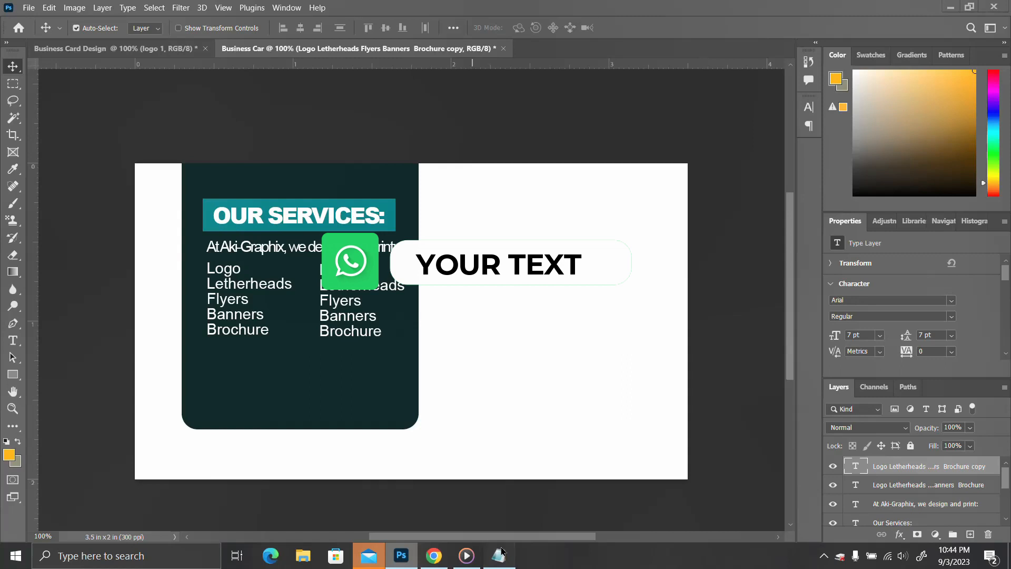
left_click_drag(530, 392, 454, 379)
right_click(499, 556)
left_click(617, 322)
left_click_drag(525, 390, 455, 354)
left_click_drag(548, 394, 453, 355)
right_click(475, 363)
left_click(503, 399)
double_click(351, 287)
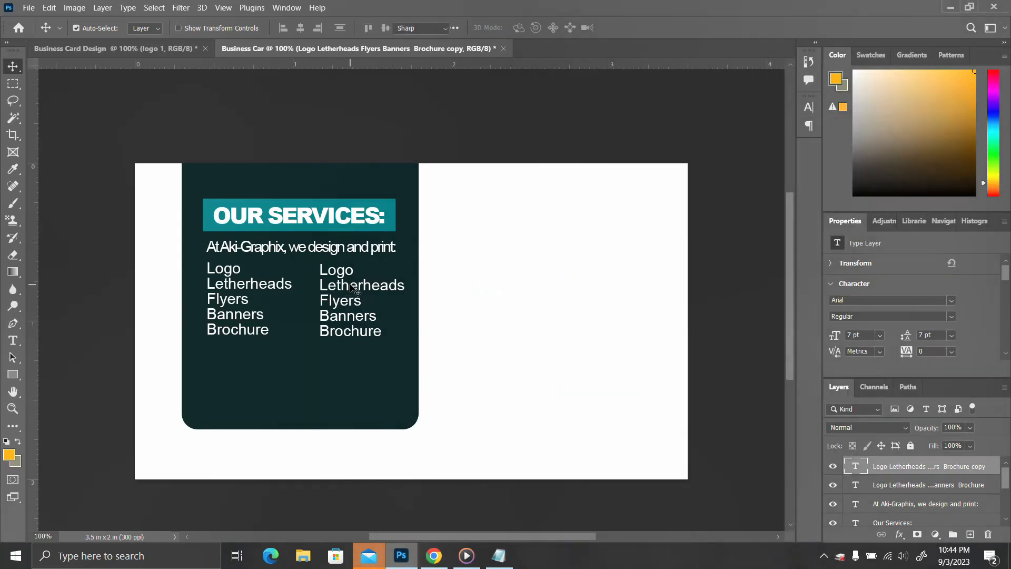
key("ctrl+v")
key("ctrl+Return")
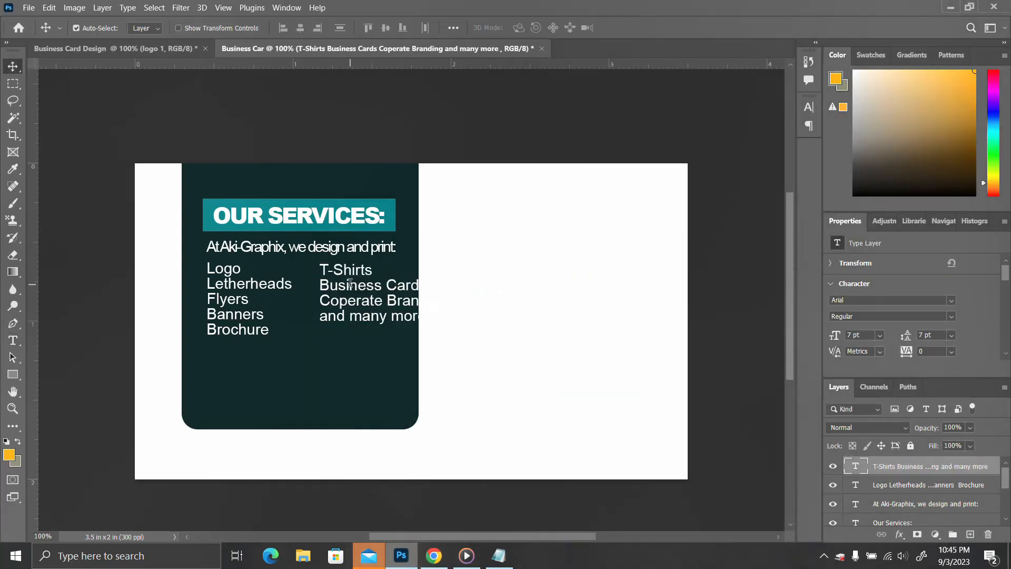
Step: Shift both service columns to the left on the dark panel, with the T-Shirts column slightly lower
left_click_drag(354, 306, 341, 315)
left_click_drag(250, 305, 245, 305)
left_click_drag(339, 305, 332, 304)
Step: Widen the dark panel to about 1.61 in so it holds the second service column
left_click(393, 266)
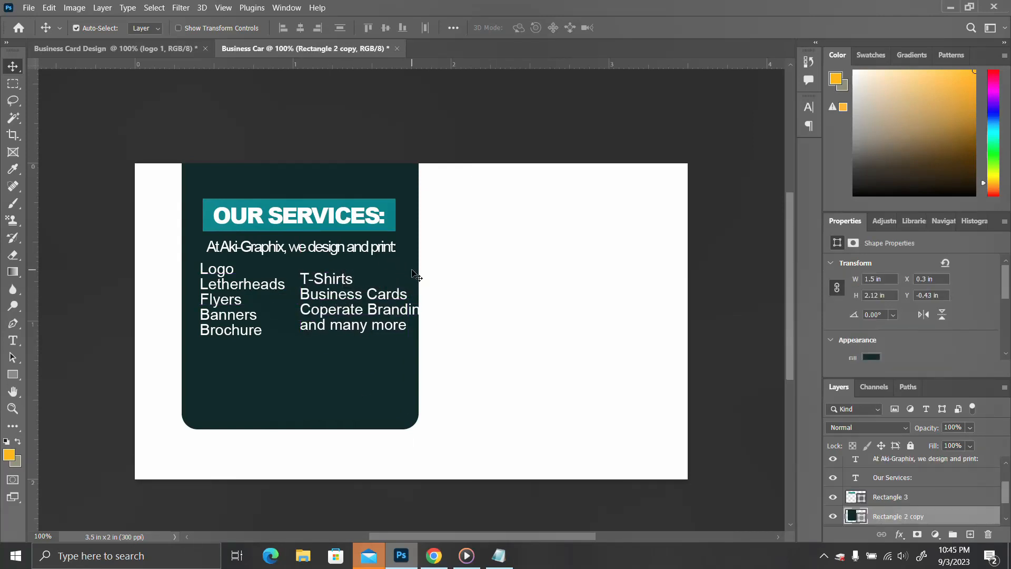
key("ctrl+t")
left_click_drag(416, 256, 437, 266)
key("Return")
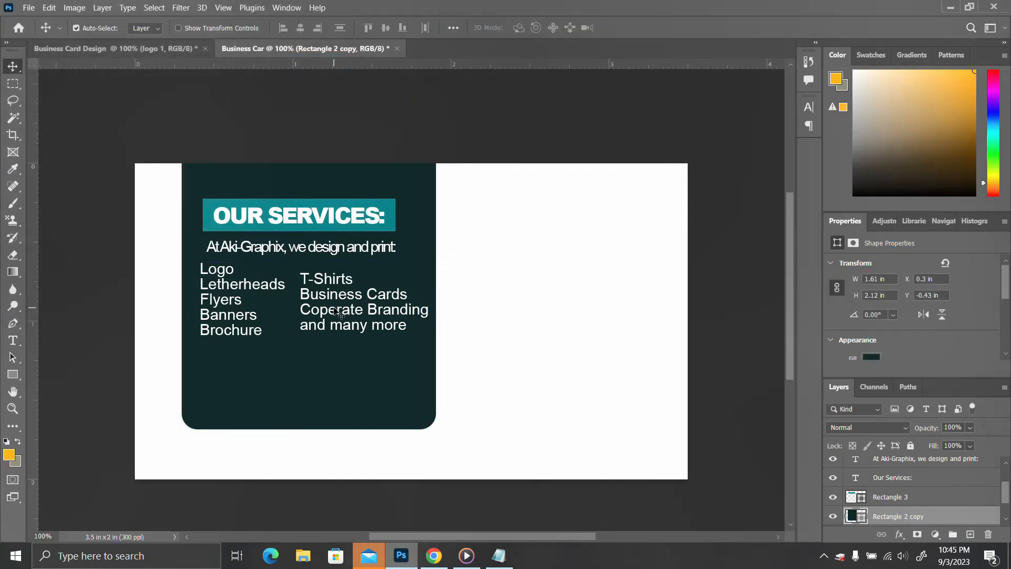
left_click(339, 313)
left_click(504, 559)
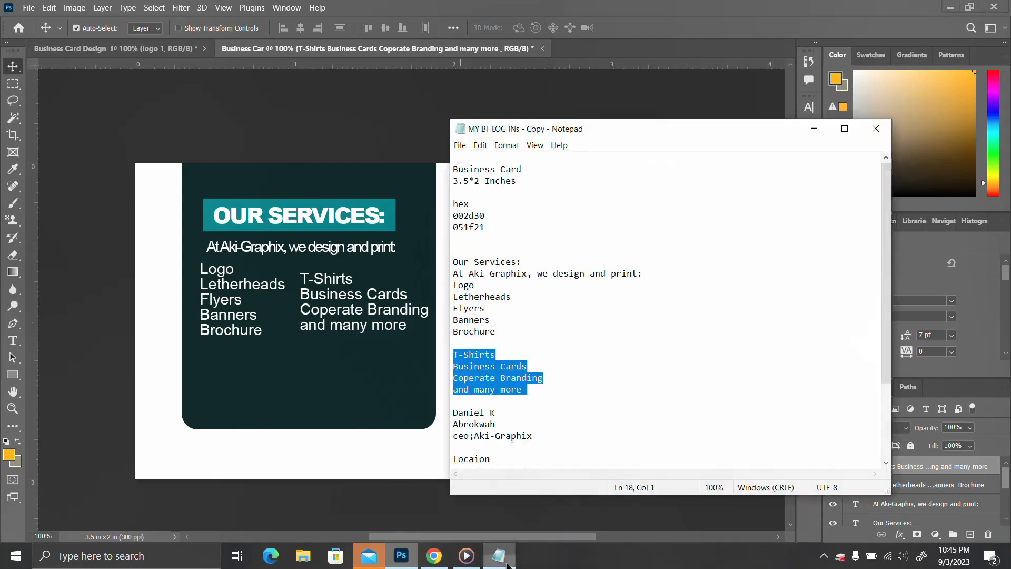
left_click(337, 308)
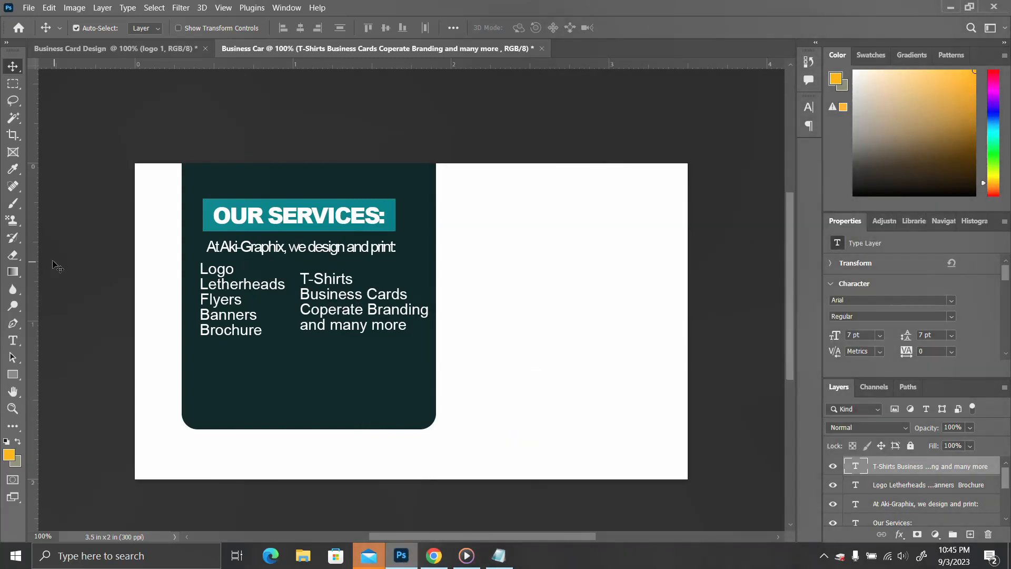
Step: Draw a small sun-like custom shape, about 0.06 × 0.06 in, beside the Logo entry as a bullet
right_click(13, 375)
left_click(45, 438)
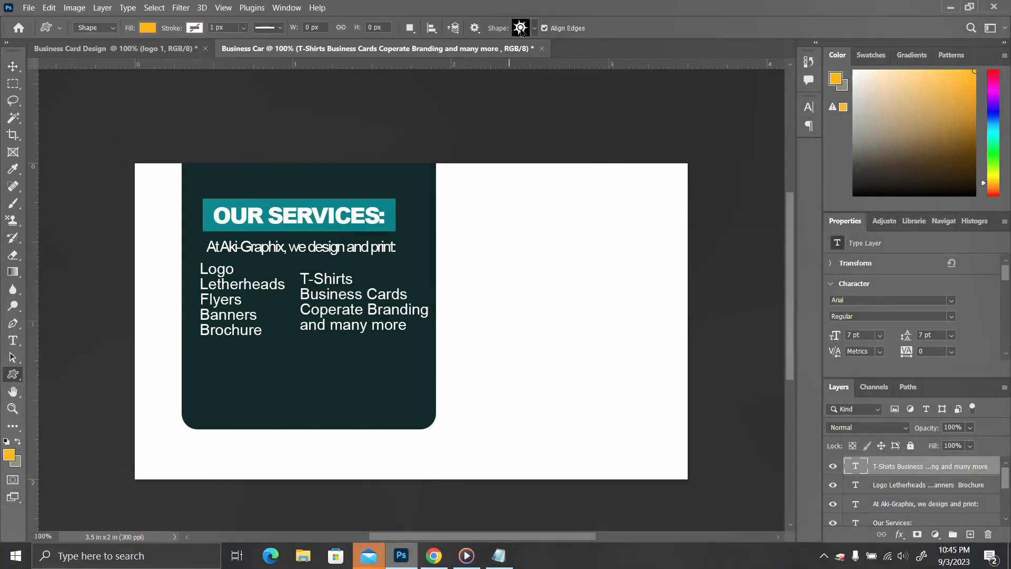
left_click(520, 29)
left_click(16, 376)
left_click_drag(193, 269, 202, 287)
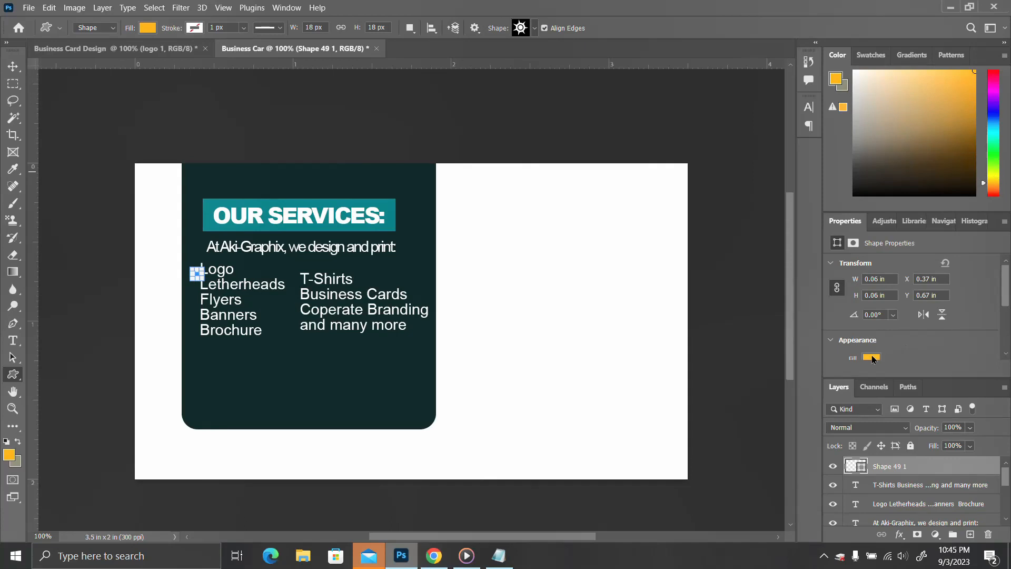
Step: Fill the bullet shape with white and position it in front of Logo at X 0.35 in, Y 0.64 in
left_click(872, 358)
left_click(830, 363)
left_click(11, 65)
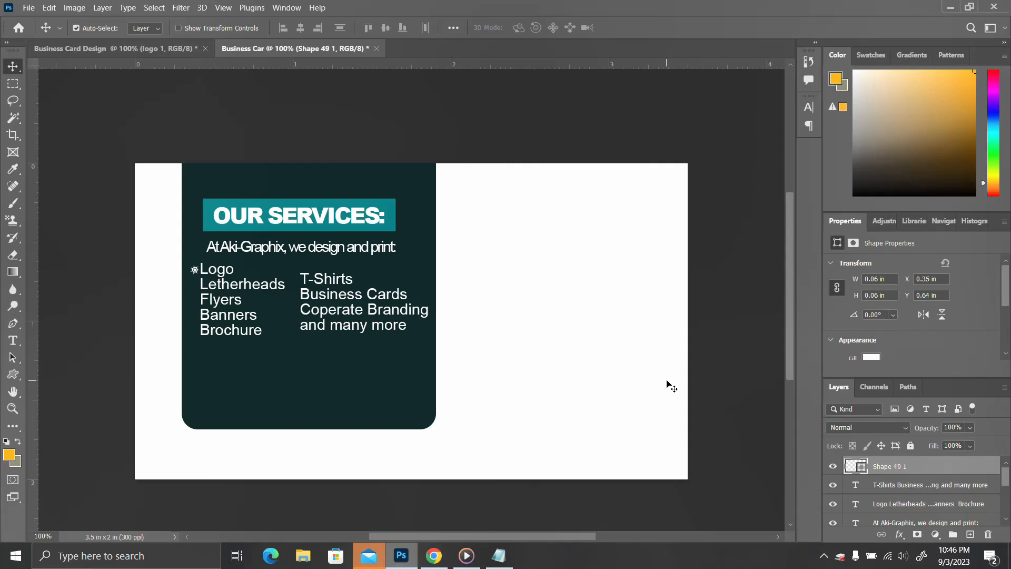
Step: Duplicate the white bullet downward to sit in front of Letherheads and Flyers
key("ctrl+j")
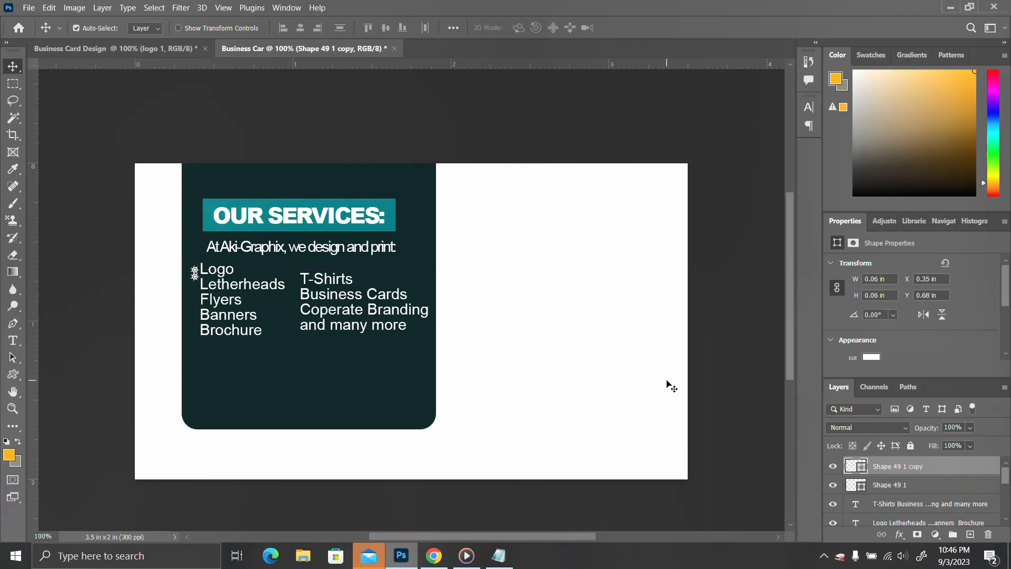
key("alt+Down")
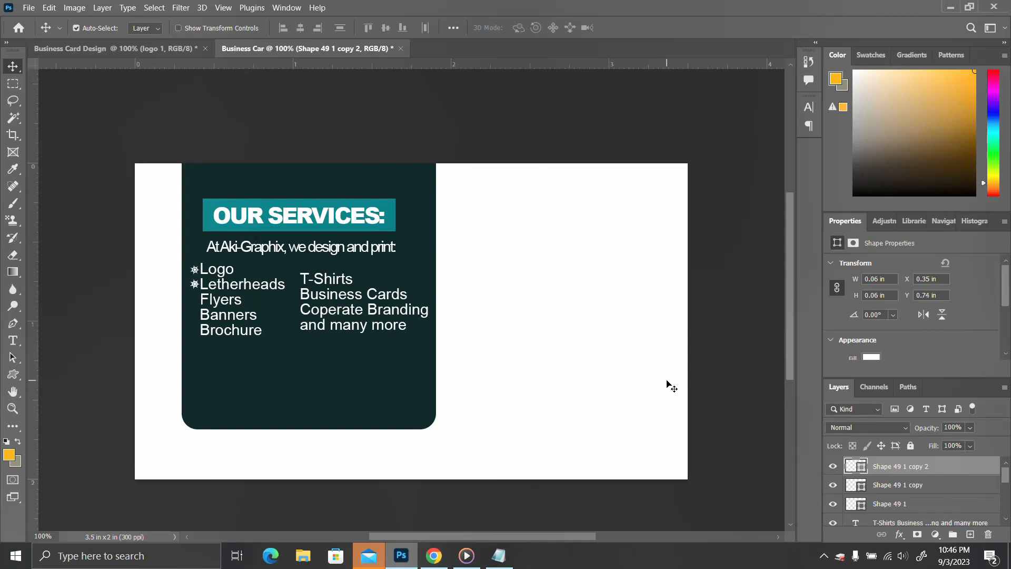
key("ctrl")
key("i")
key("ctrl+k")
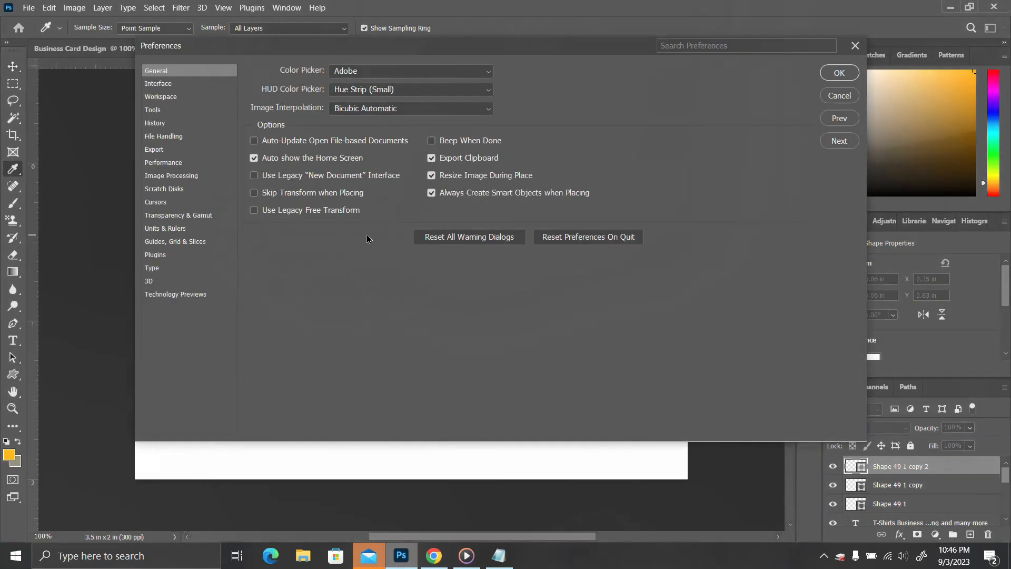
left_click(854, 45)
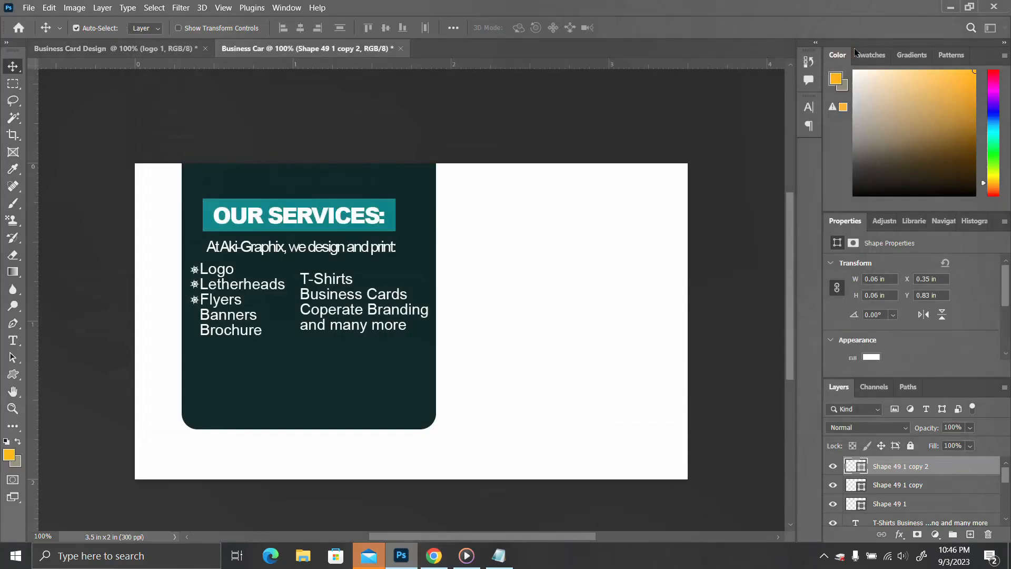
Step: Duplicate the bullet further down in front of Banners and Brochure
key("ctrl+j")
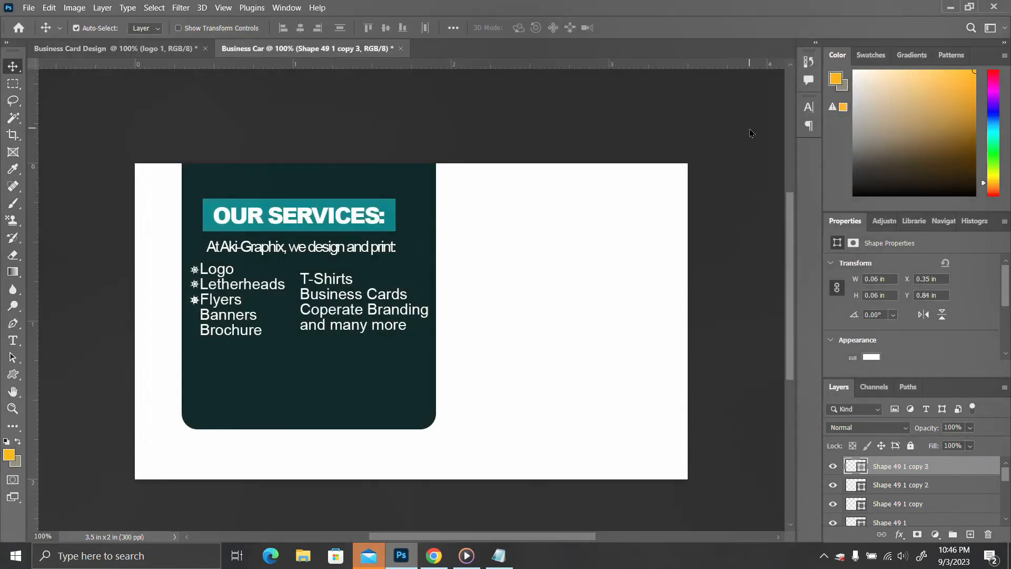
key("ctrl+j")
Step: Duplicate the five white bullets and move the copies in front of the second column's entries at X 0.98 in, Y 0.71 in
scroll(915, 491, "down", 2)
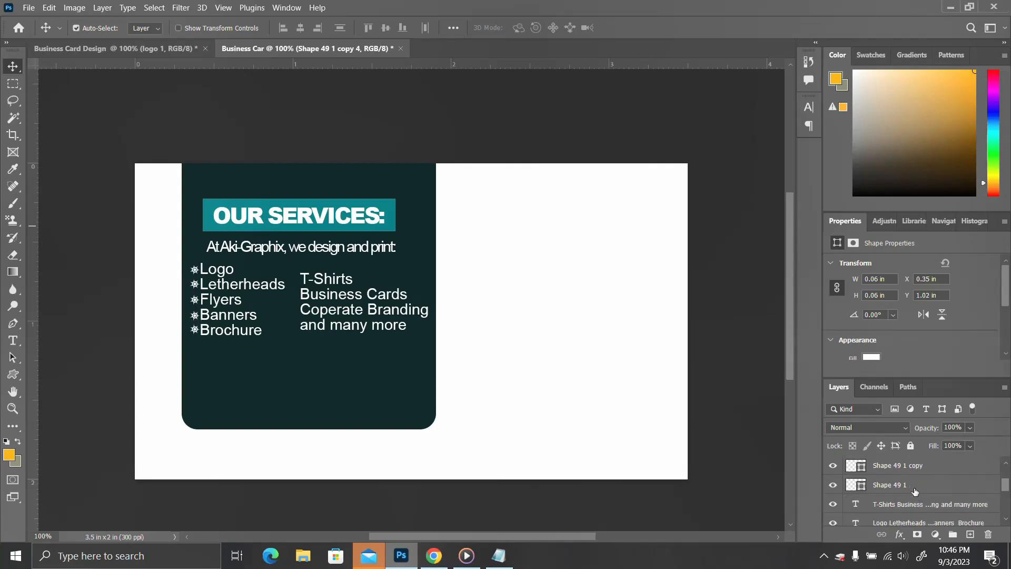
left_click(915, 486, "shift")
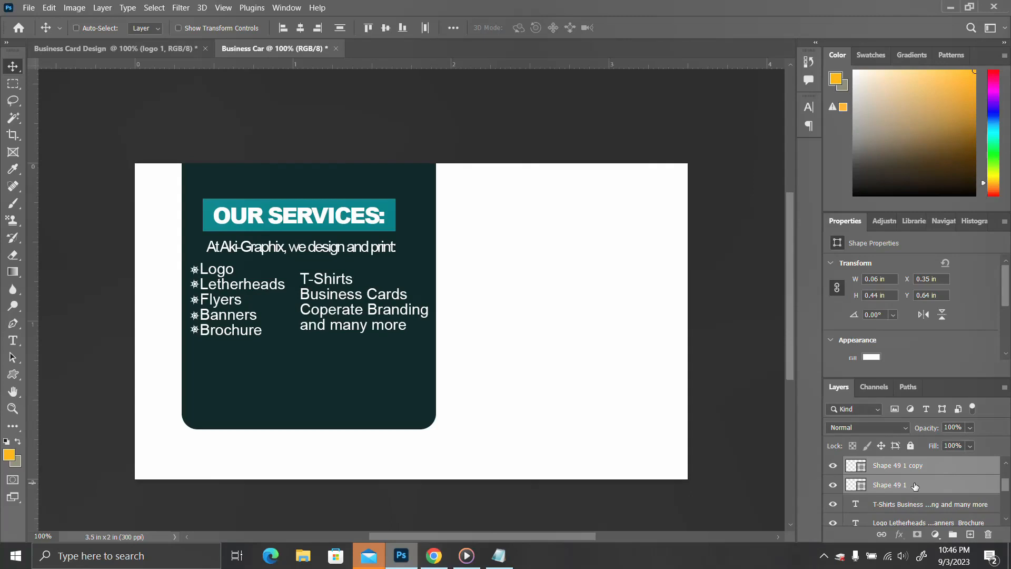
key("ctrl+j")
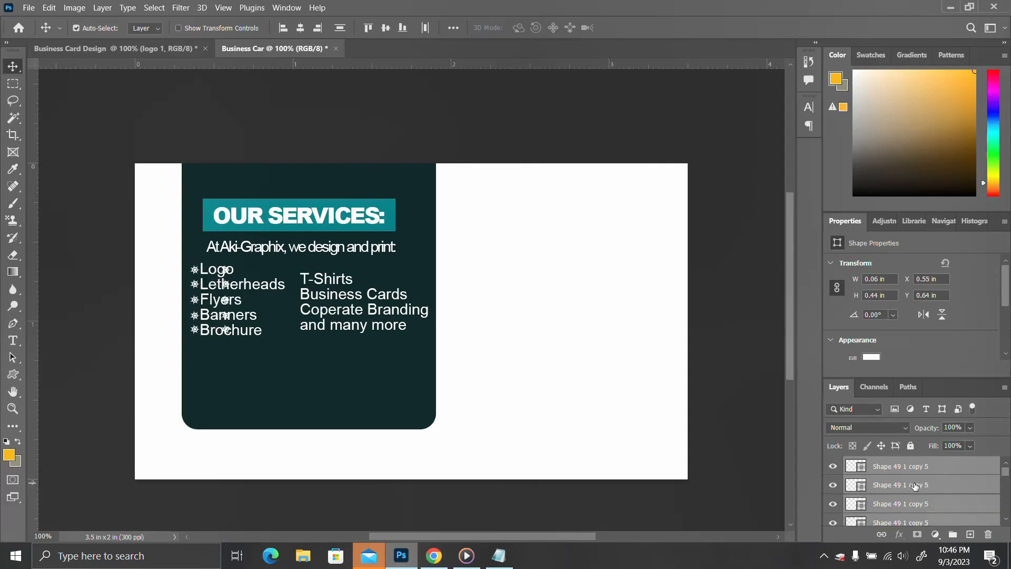
key("ctrl+t")
key("Right")
key("Right")
key("Right")
key("Right")
key("Right")
key("Right")
key("Right")
key("Right")
key("Right")
key("Right")
key("Right")
key("Right")
key("Right")
key("Right")
key("Right")
key("Right")
key("Right")
key("Right")
key("Right")
key("Right")
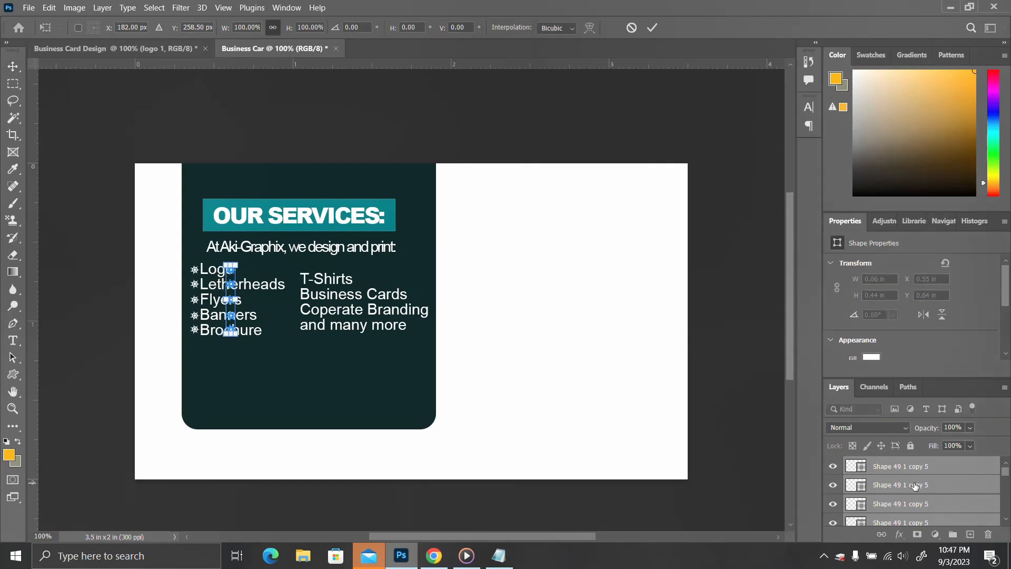
key("Right")
key("Right")
key("Right")
key("Right")
key("Right")
key("Right")
key("Right")
key("Right")
key("Right")
key("Right")
key("Right")
key("Right")
key("Right")
key("Right")
key("Right")
key("Right")
key("Right")
key("Right")
key("Right")
key("Right")
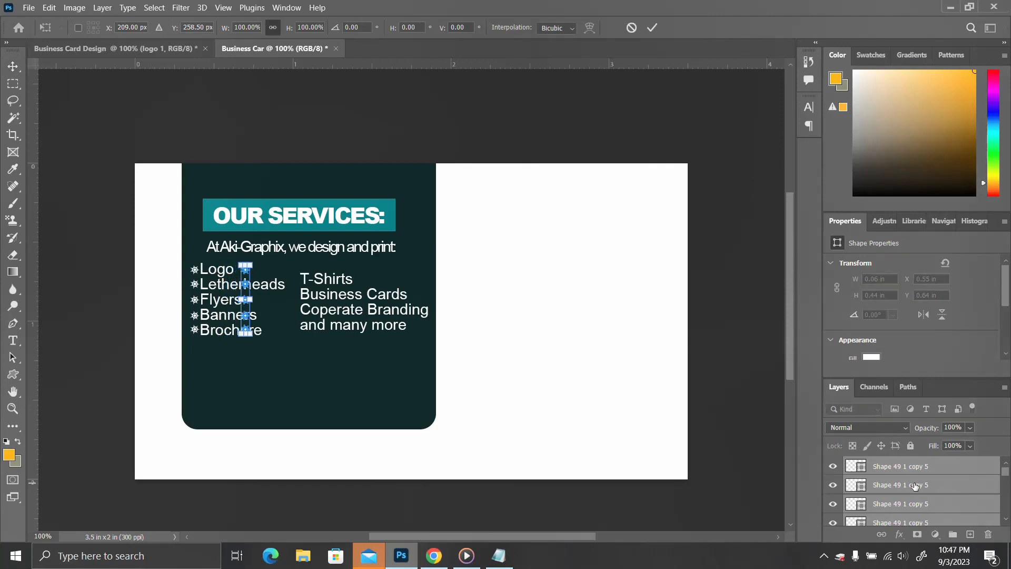
key("Right")
key("Right")
key("Right")
key("Right")
key("Right")
key("Right")
key("Right")
key("Right")
key("Right")
key("Right")
key("Right")
key("Right")
key("Right")
key("Right")
key("Right")
key("Right")
key("Right")
key("Right")
key("Right")
key("Right")
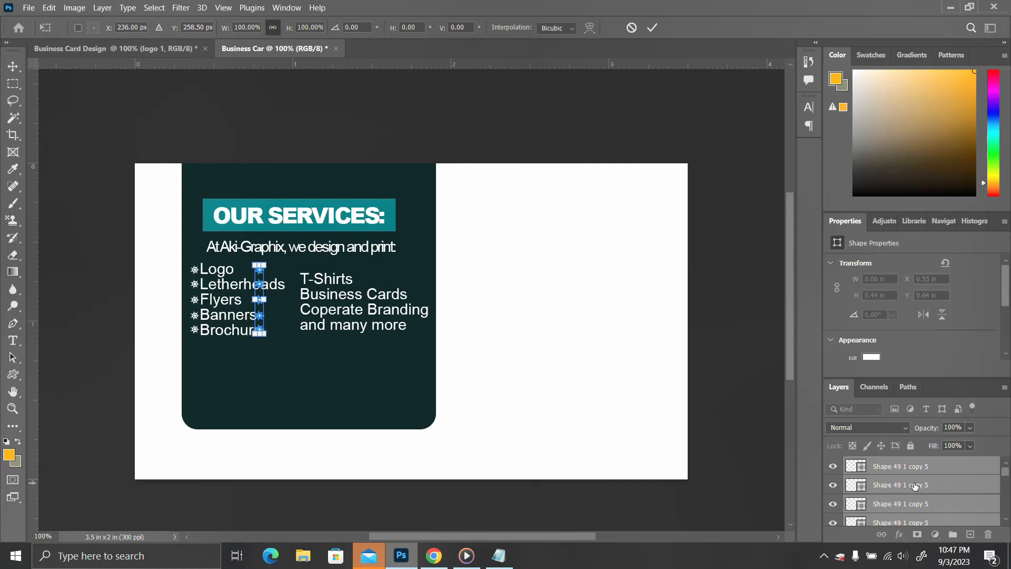
key("Right")
key("Right")
key("Right")
key("Right")
key("Right")
key("Right")
key("Right")
key("Right")
key("Right")
key("Right")
key("Right")
key("Right")
key("Right")
key("Right")
key("Right")
key("Right")
key("Right")
key("Right")
key("Right")
key("Right")
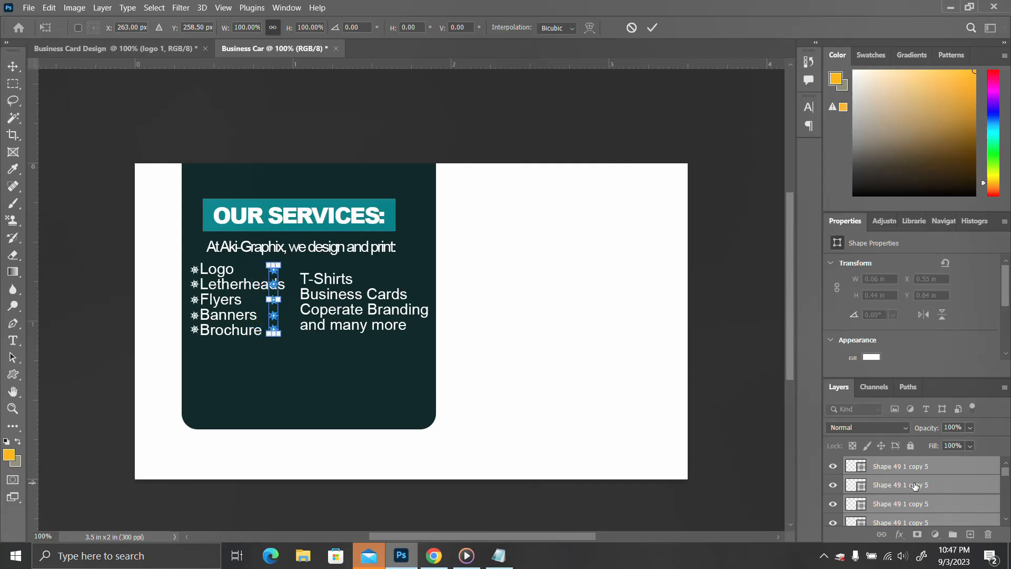
key("Right")
key("Right")
key("Right")
key("Right")
key("Right")
key("Right")
key("Right")
key("Right")
key("Right")
key("Right")
key("Right")
key("Right")
key("Right")
key("Right")
key("Right")
key("Right")
key("Right")
key("Right")
key("Right")
key("Right")
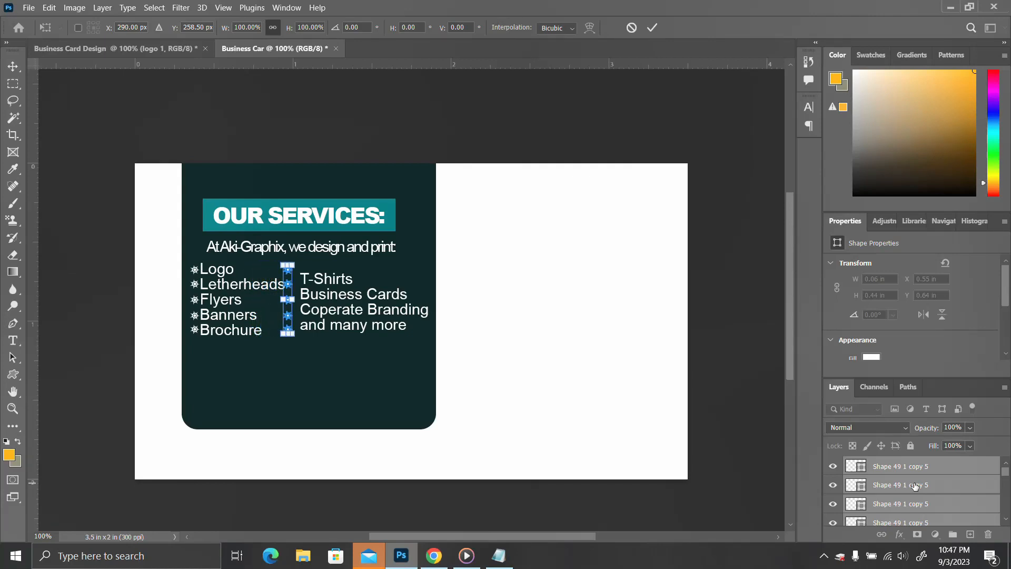
key("Down")
key("Down")
key("Down")
key("Down")
key("Down")
key("Down")
key("Down")
key("Down")
key("Down")
key("Down")
key("Down")
key("Down")
key("Down")
key("Down")
key("Down")
key("Down")
key("Right")
key("Right")
key("Right")
key("Right")
key("Right")
key("Down")
key("Return")
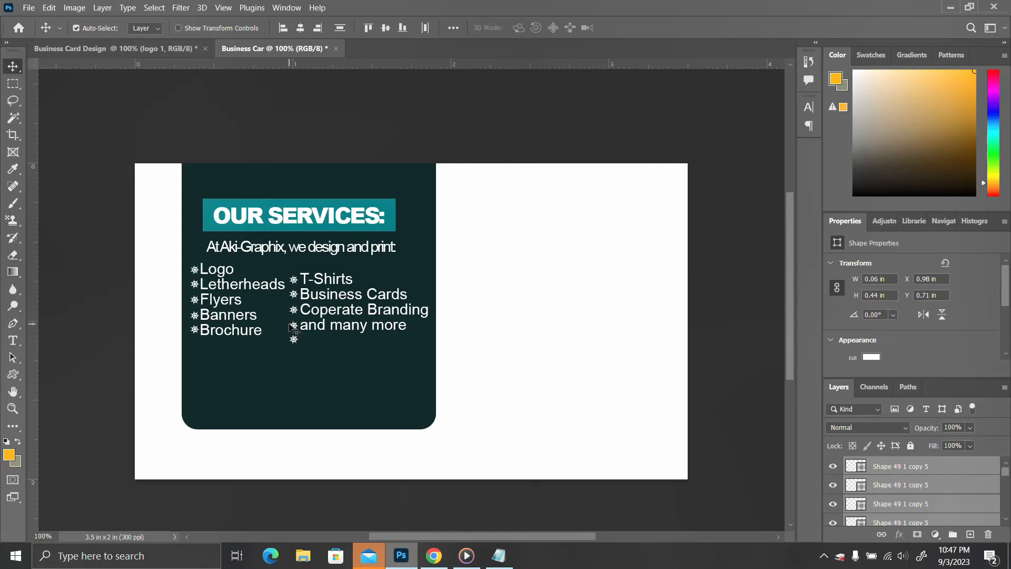
Step: Delete the two surplus bullet copies beside and below "and many more" in the second column
left_click(301, 333)
left_click(295, 329)
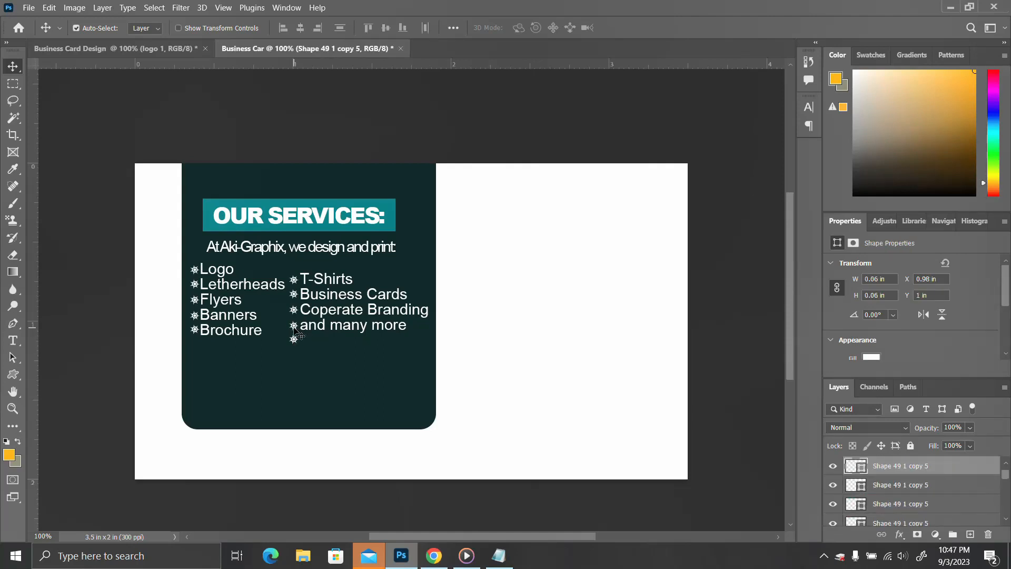
left_click(293, 339)
left_click(294, 340)
key("Delete")
left_click(295, 282)
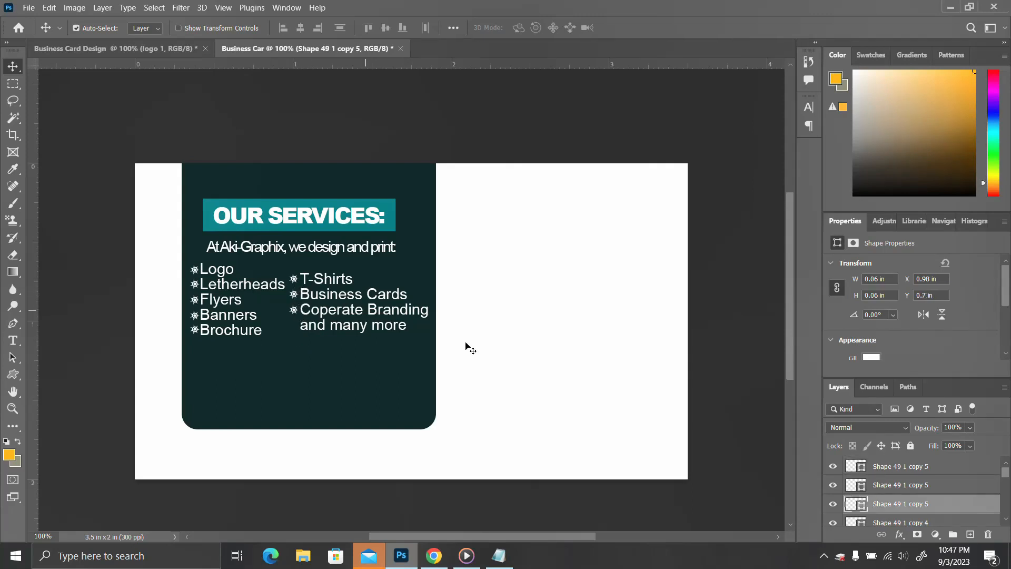
Step: Consult the Notepad notes, copy the second-column services text, replace its wording with "Thank You" and place it near the dark panel's lower edge
mouse_move(499, 554)
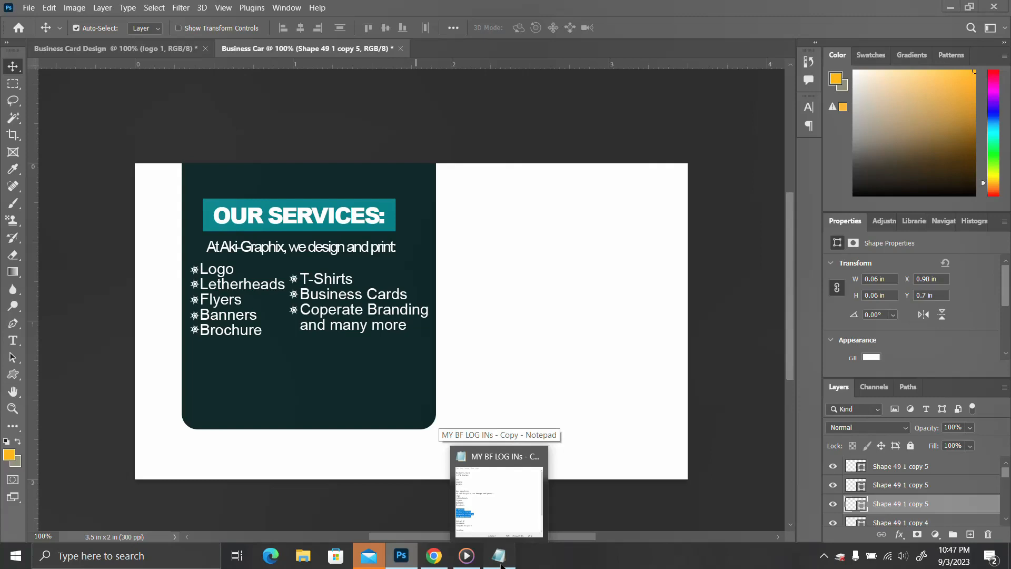
left_click(476, 506)
scroll(495, 341, "down", 1)
left_click(410, 363)
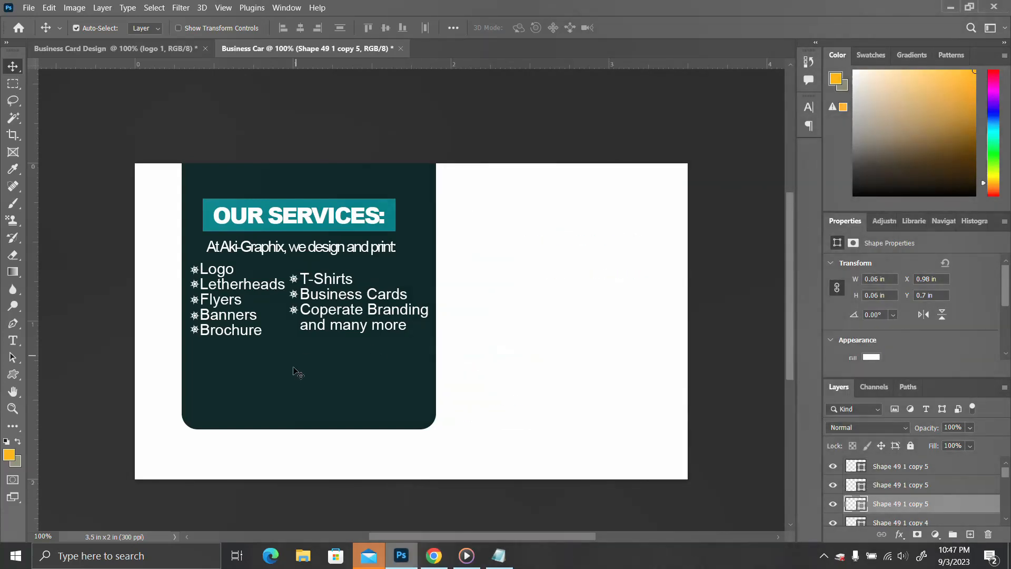
left_click_drag(324, 332, 289, 387)
double_click(288, 388)
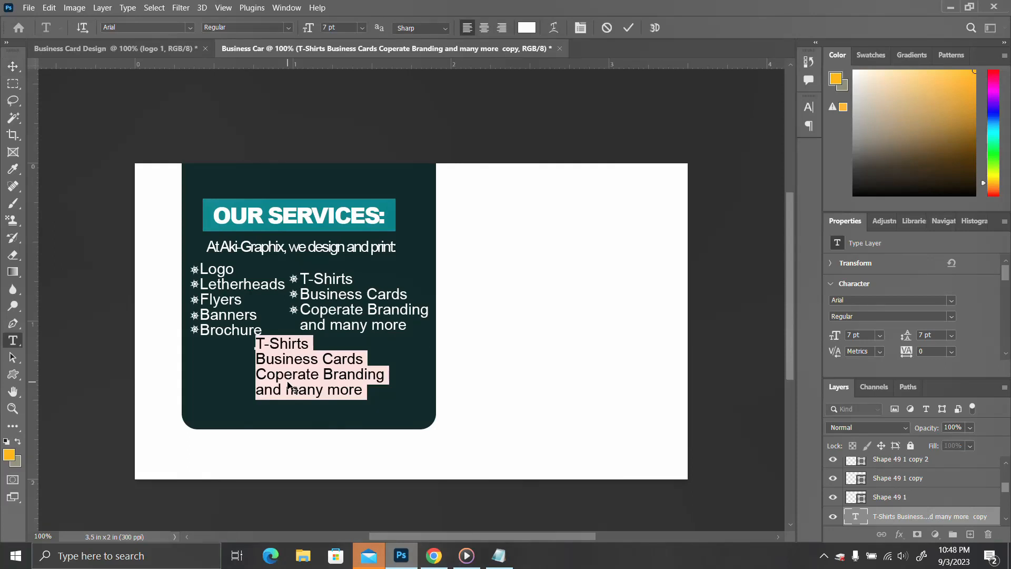
key("BackSpace")
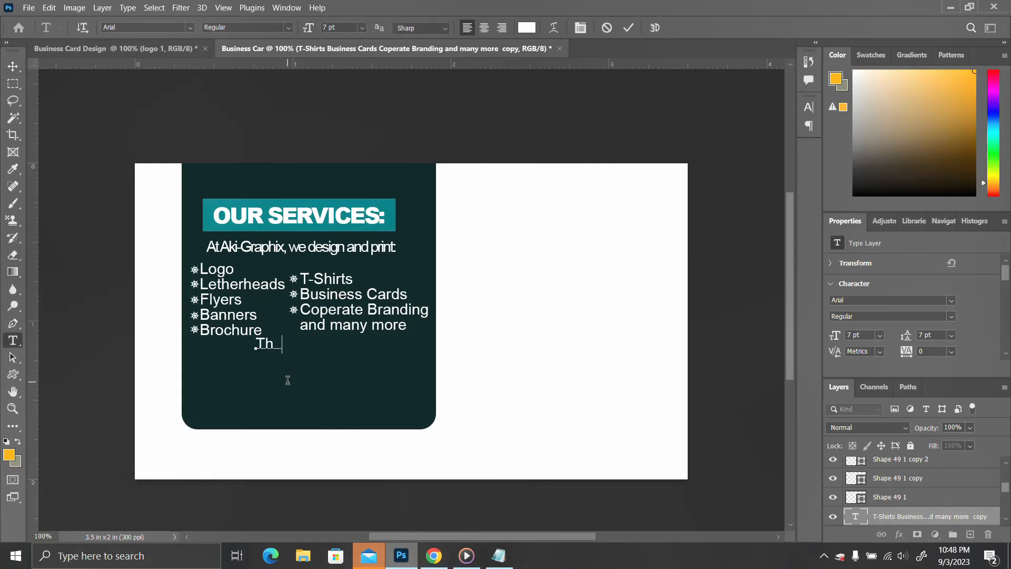
type("Thank You")
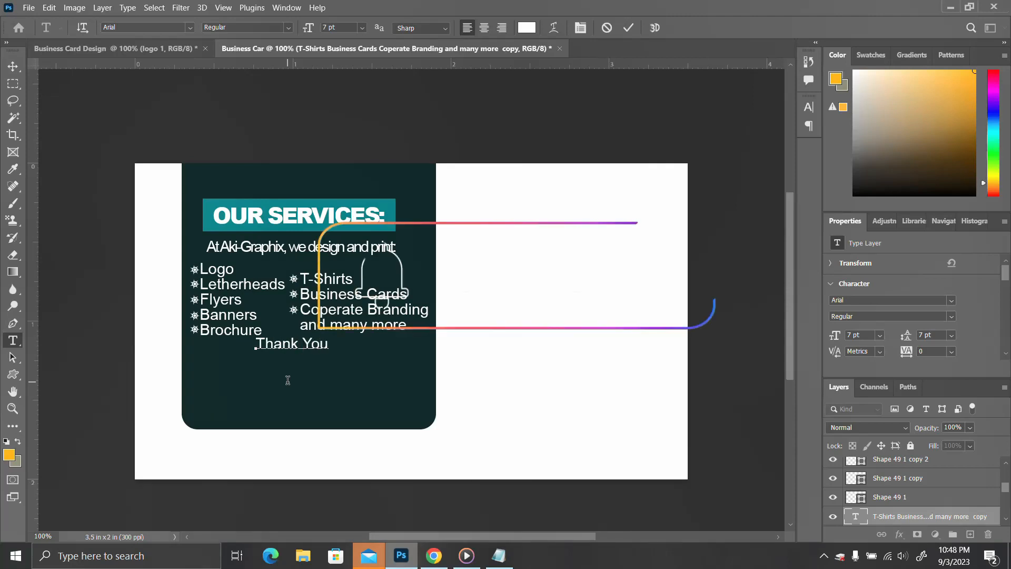
key("ctrl+Return")
key("v")
left_click_drag(297, 348, 299, 392)
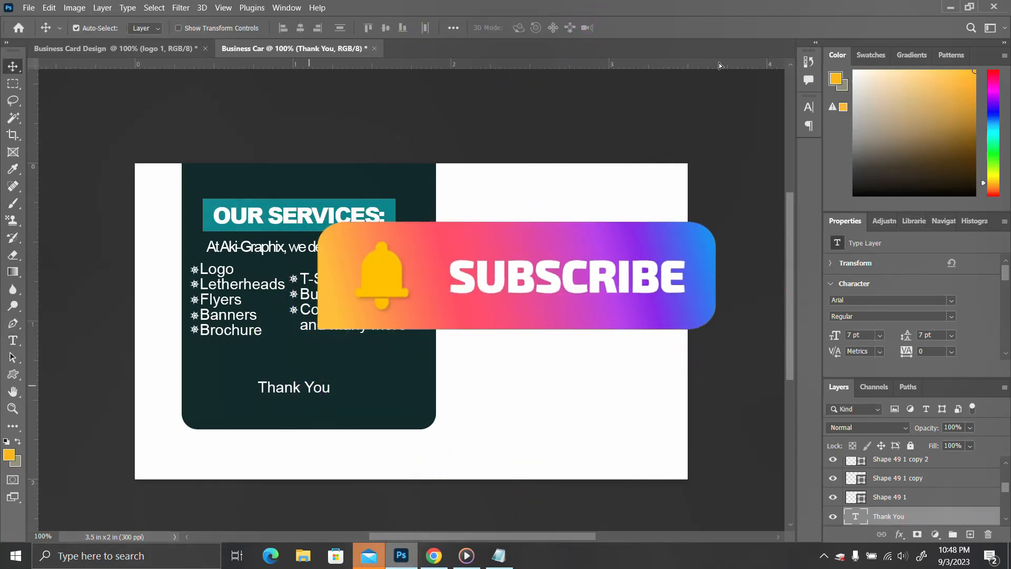
Step: Set the "Thank You" text in the Southam Demo font at 10 pt
left_click(809, 107)
left_click(731, 126)
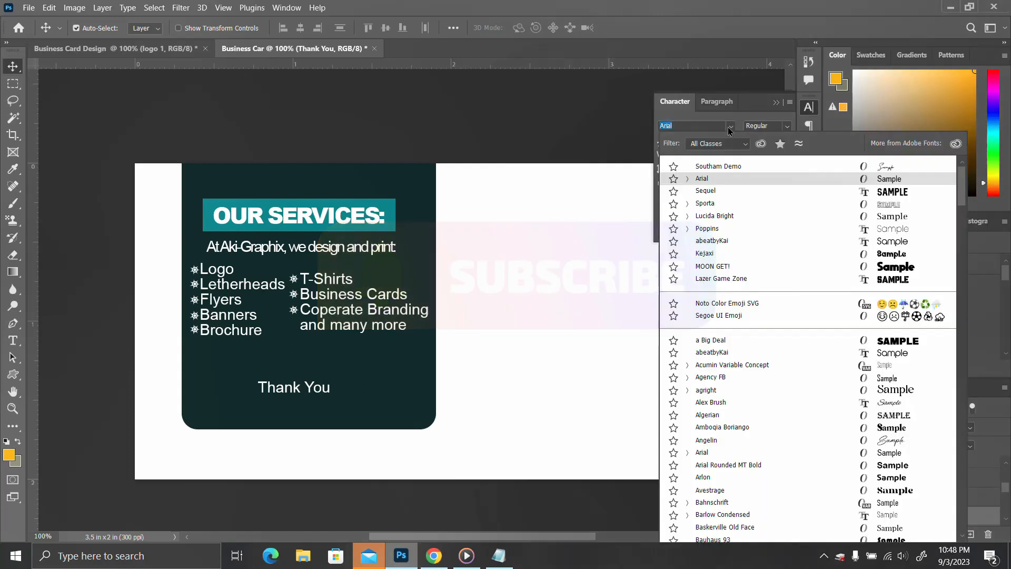
left_click(737, 166)
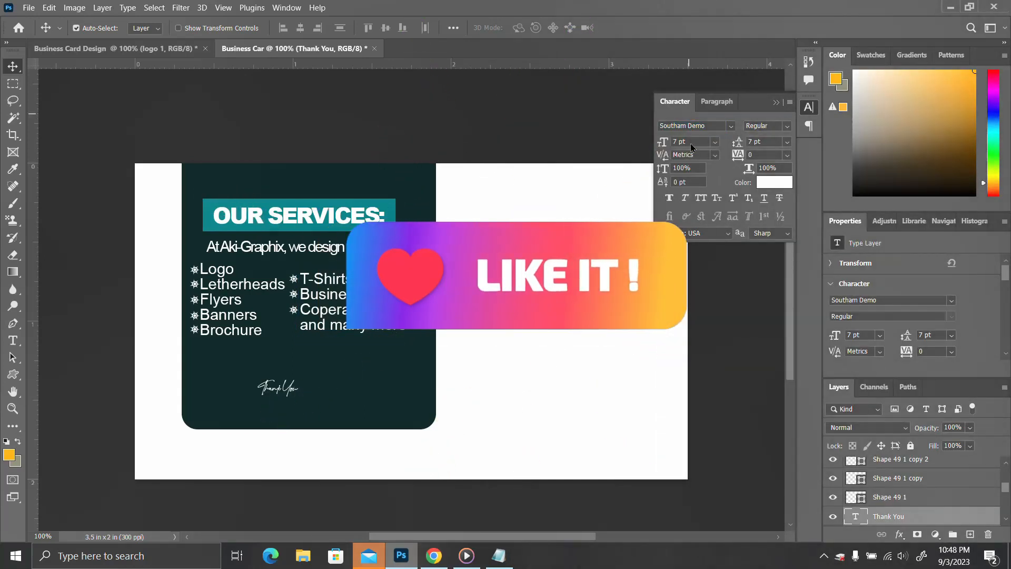
left_click_drag(687, 141, 672, 142)
key("BackSpace")
key("Return")
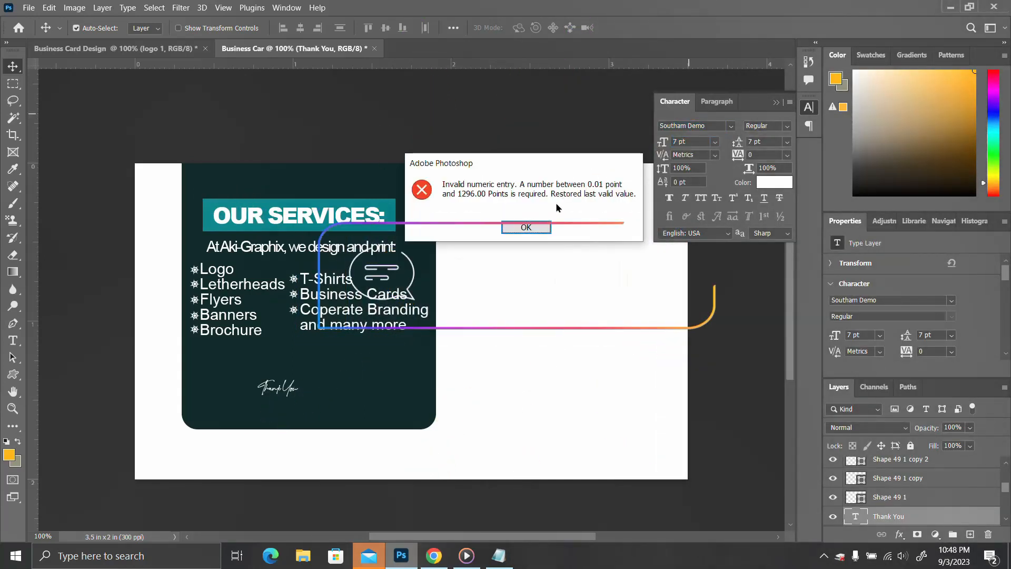
left_click(523, 226)
key("1")
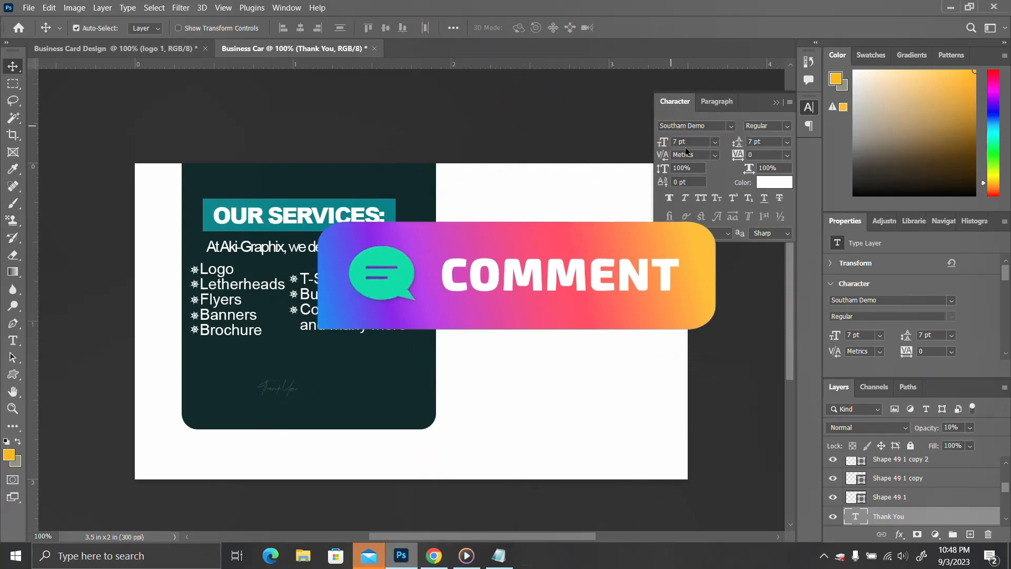
left_click_drag(678, 142, 672, 142)
type("10")
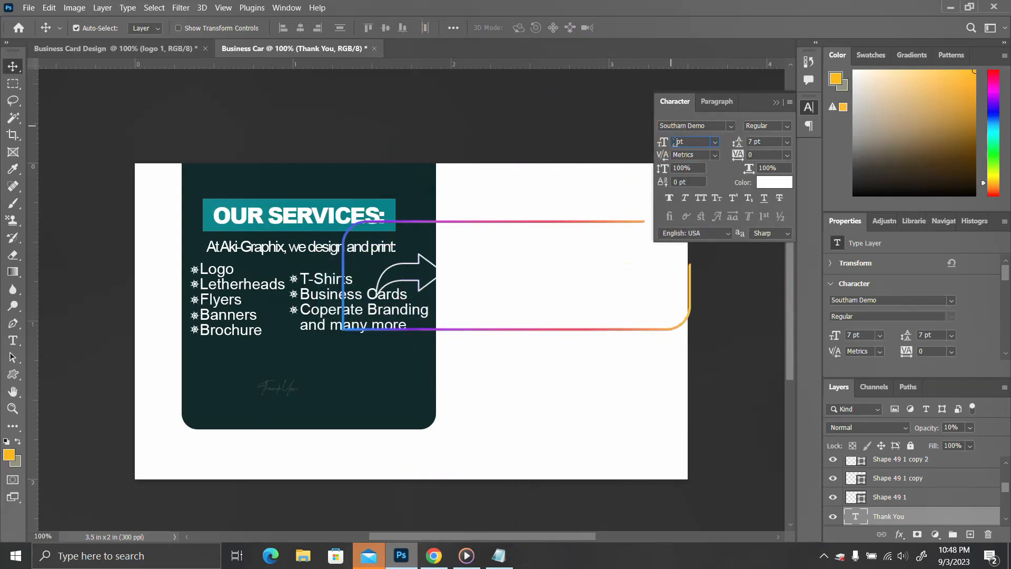
key("Return")
Step: Restore the "Thank You" layer's opacity to 100% and close the character settings
left_click(919, 428)
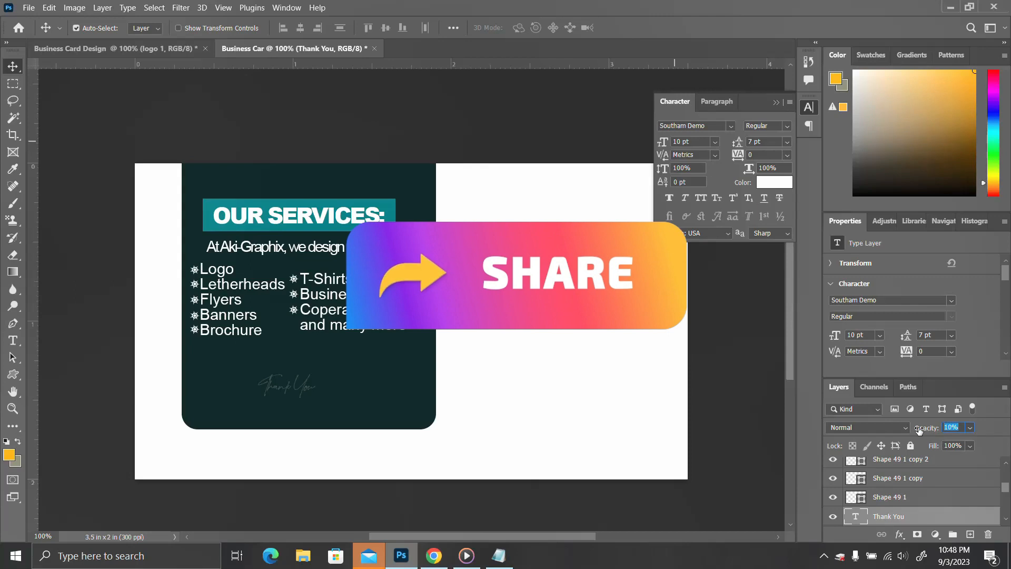
key("Return")
left_click(811, 109)
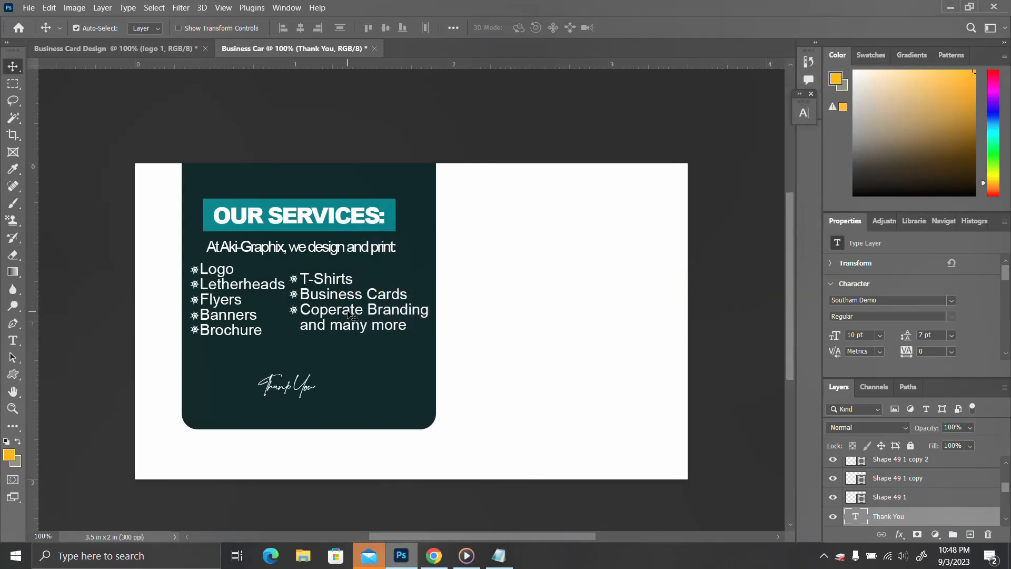
Step: Copy the name and job title lines from the Notepad notes and return to the card document
left_click(499, 556)
left_click_drag(533, 401, 415, 353)
left_click(415, 353)
left_click(499, 555)
left_click_drag(533, 402, 440, 380)
right_click(453, 378)
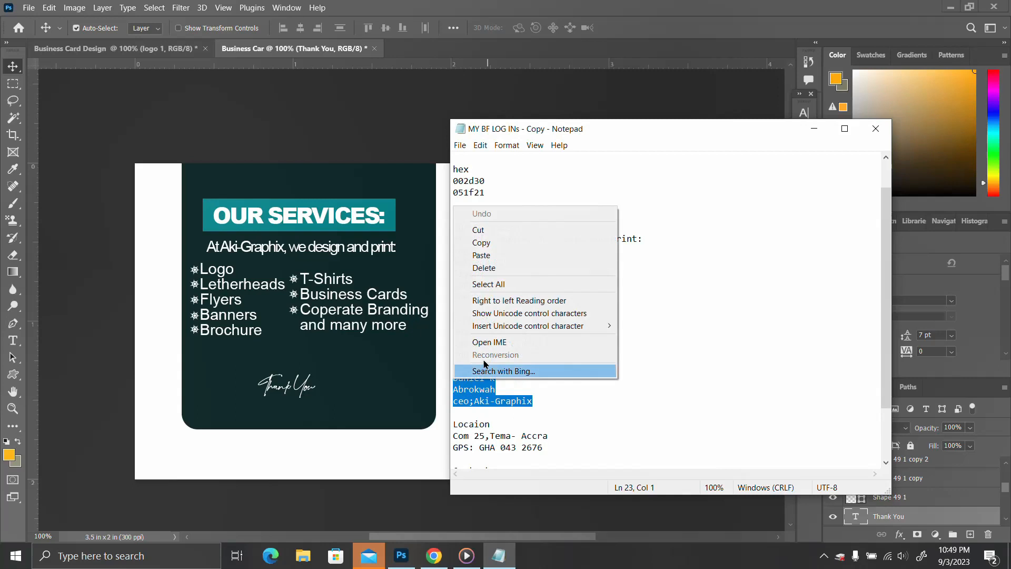
left_click(498, 243)
left_click(127, 296)
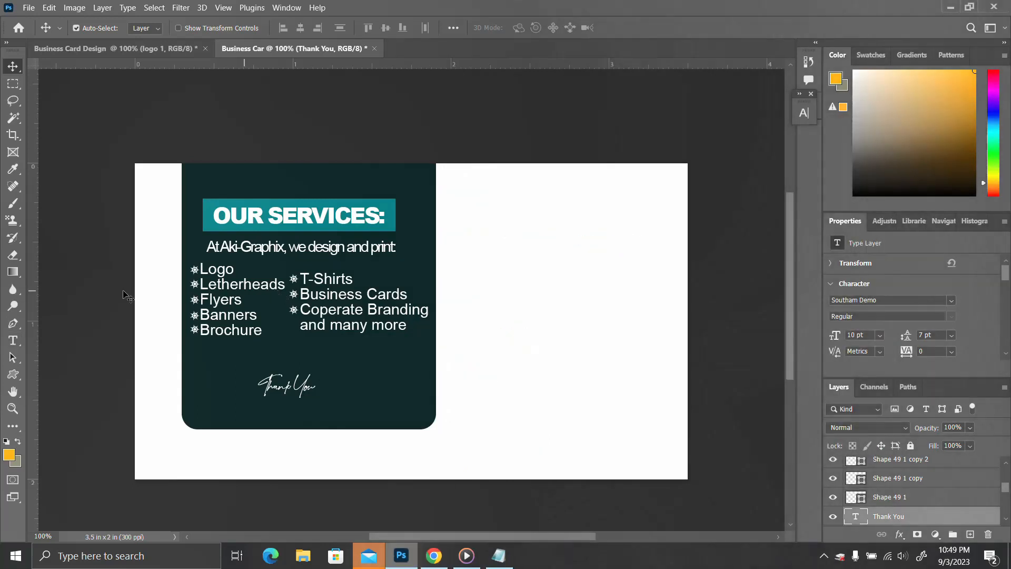
Step: Paste the copied name and title lines as a new text layer on the white area beside the dark panel
left_click(11, 340)
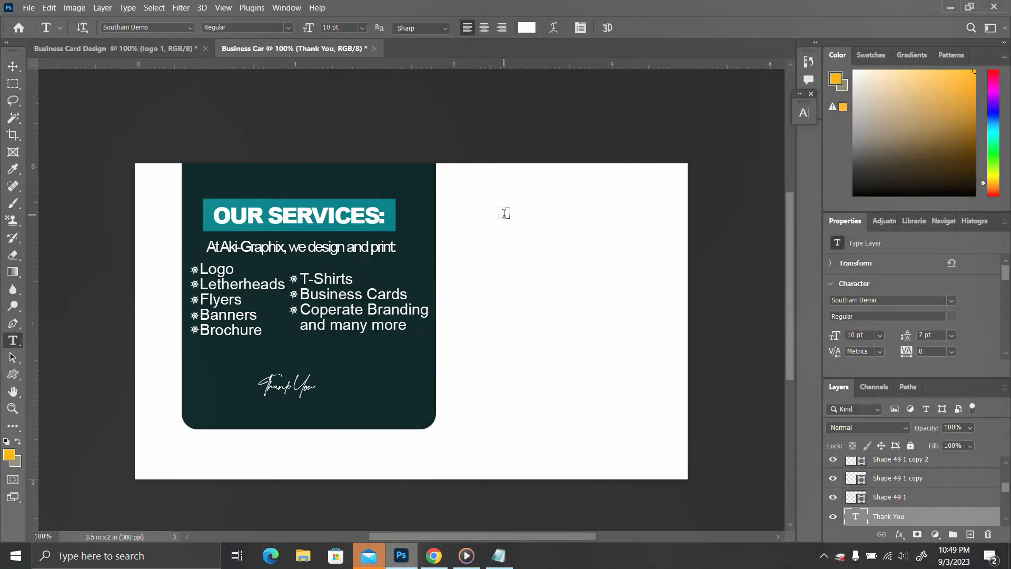
left_click(504, 212)
key("ctrl+Return")
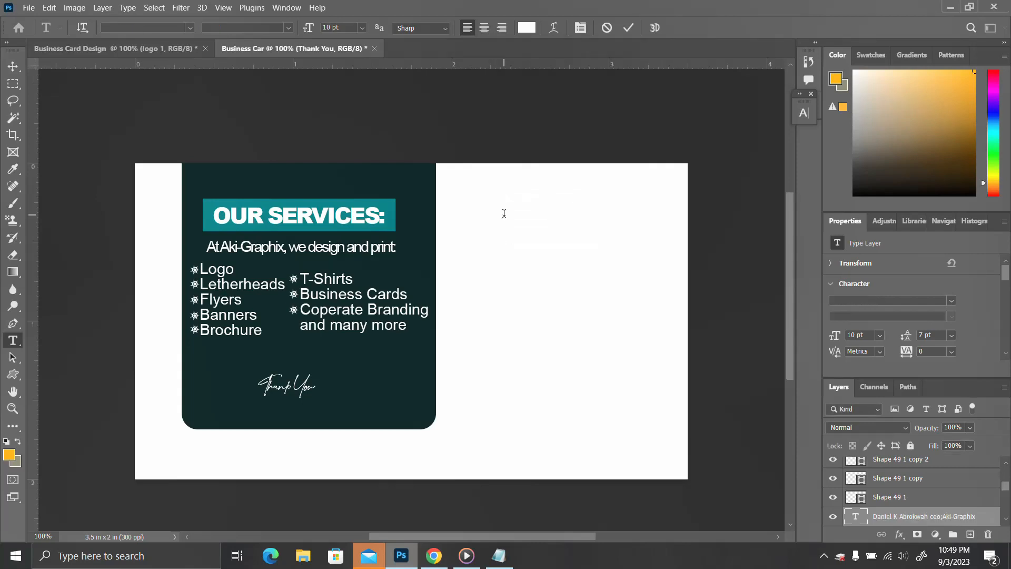
Step: Colour the name text with 051f21 sampled from the dark panel and set its font to Arial
left_click_drag(805, 103, 808, 141)
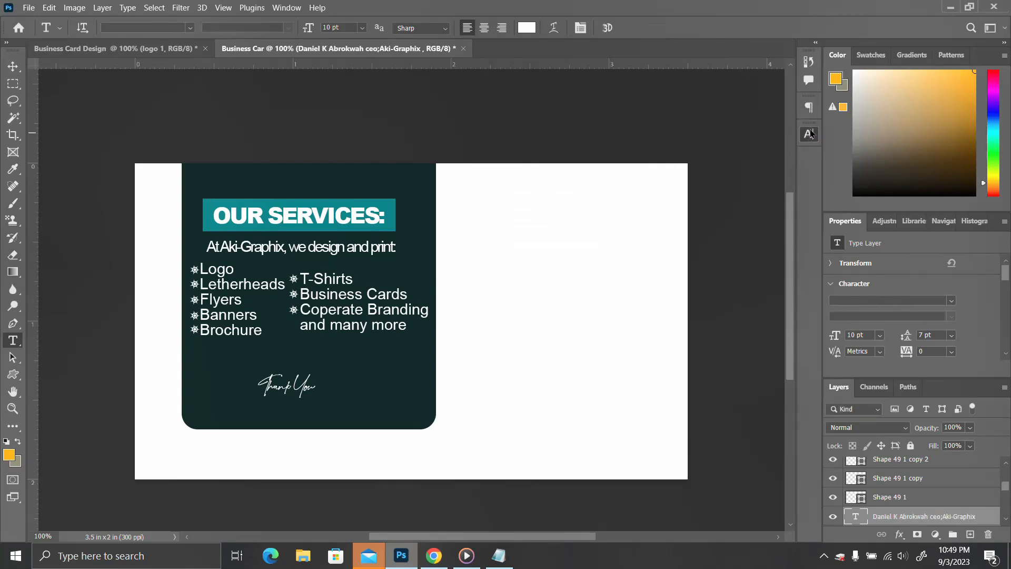
left_click(809, 133)
left_click(764, 211)
left_click(411, 358)
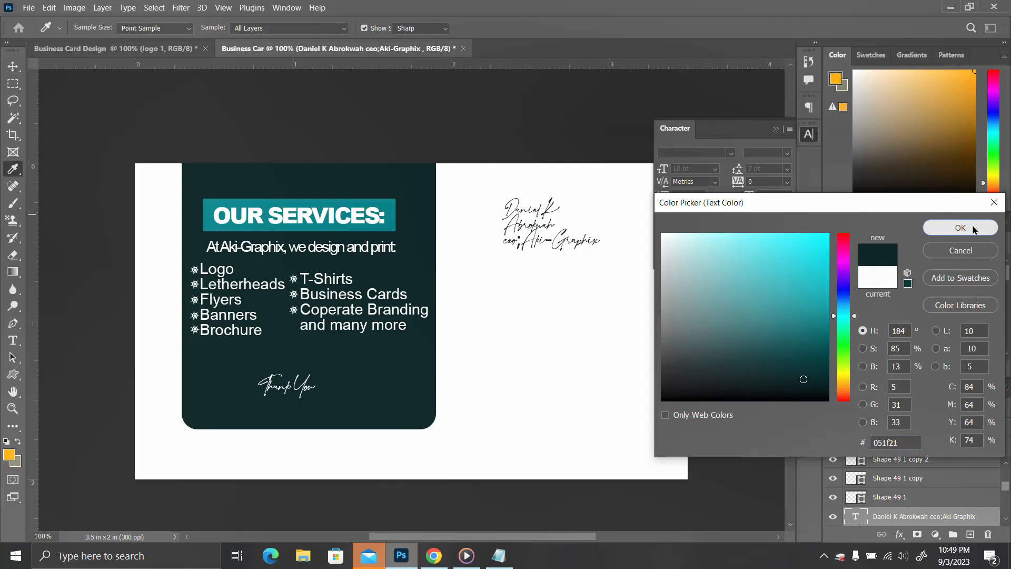
left_click(975, 230)
left_click(705, 153)
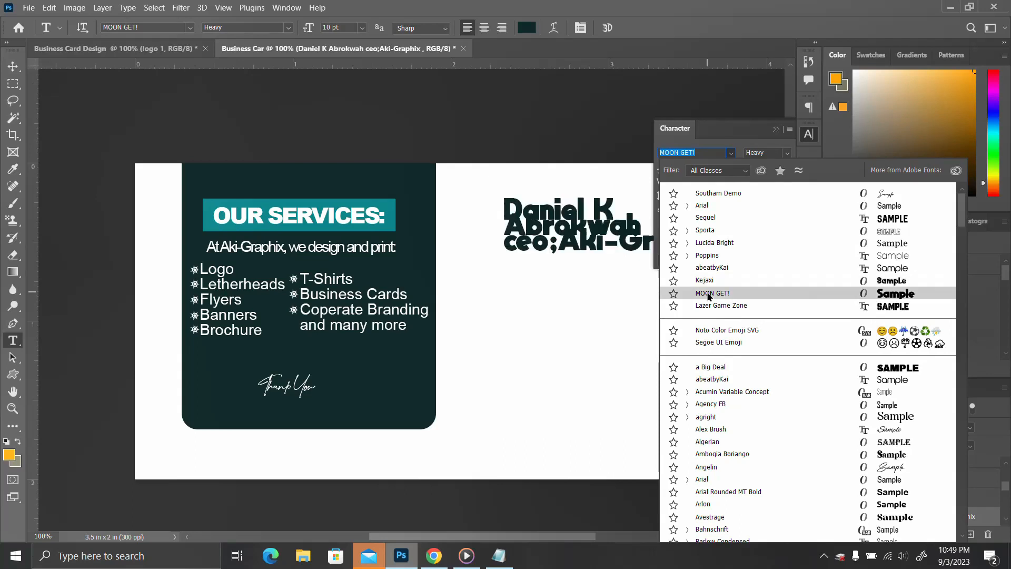
left_click(706, 205)
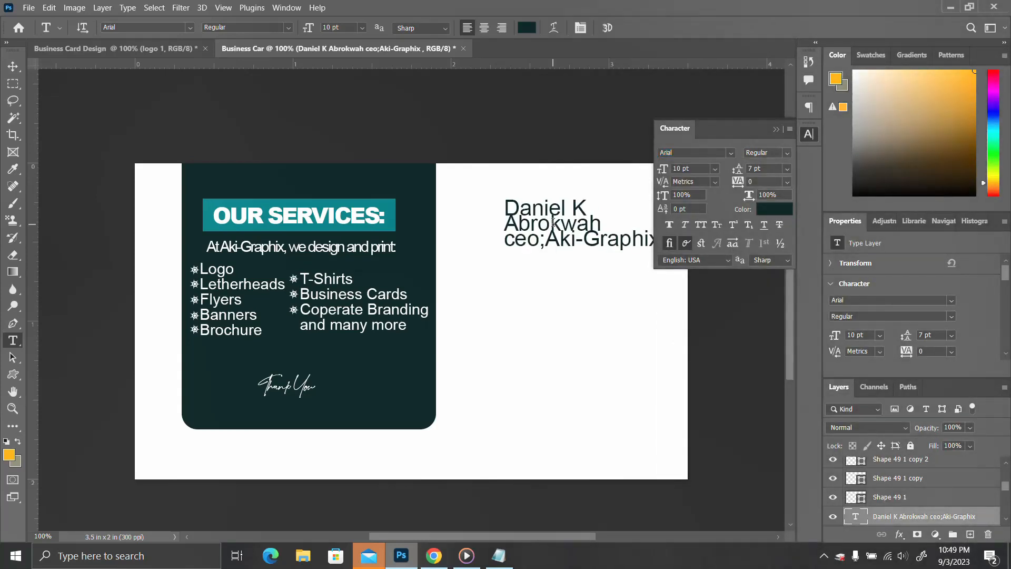
Step: Move the name text closer to the dark panel and set its leading to 10 pt
key("v")
left_click_drag(553, 221, 507, 234)
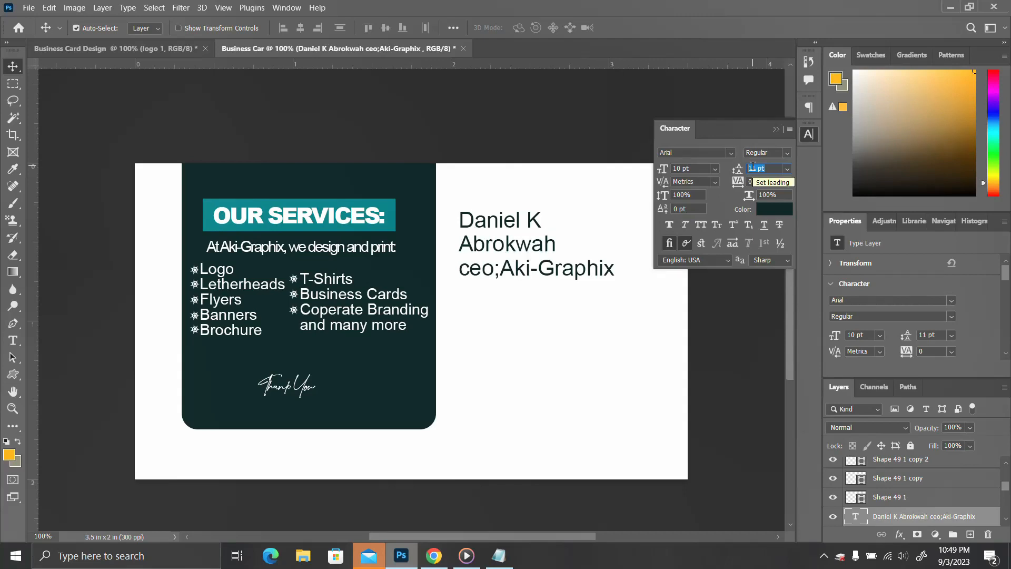
Step: Set the surname line of the name text in the Arial Black style
double_click(480, 246)
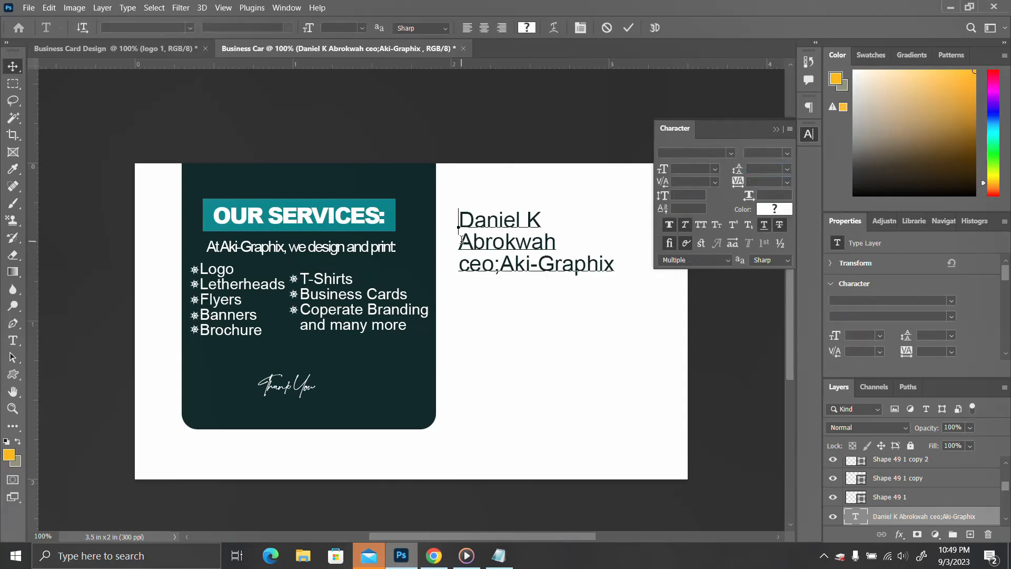
left_click_drag(460, 243, 564, 243)
left_click(542, 220)
left_click(766, 153)
left_click(769, 251)
left_click_drag(532, 211, 545, 245)
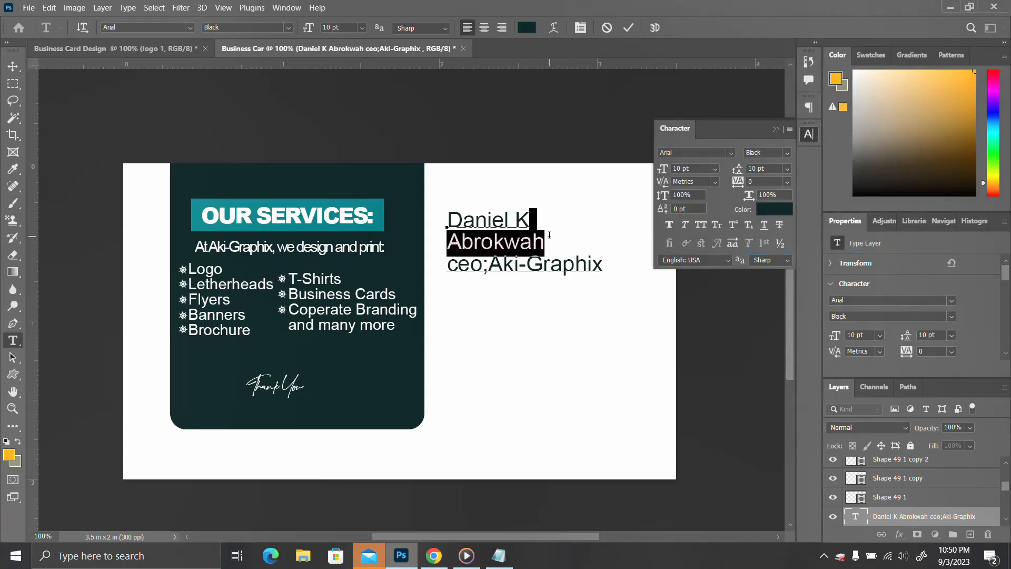
left_click(788, 153)
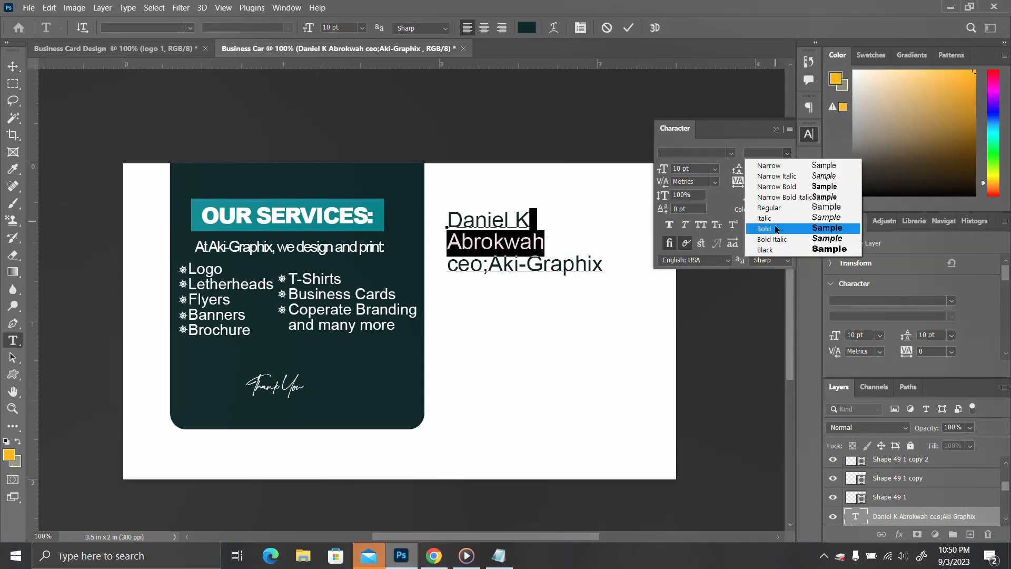
left_click(769, 249)
key("Left")
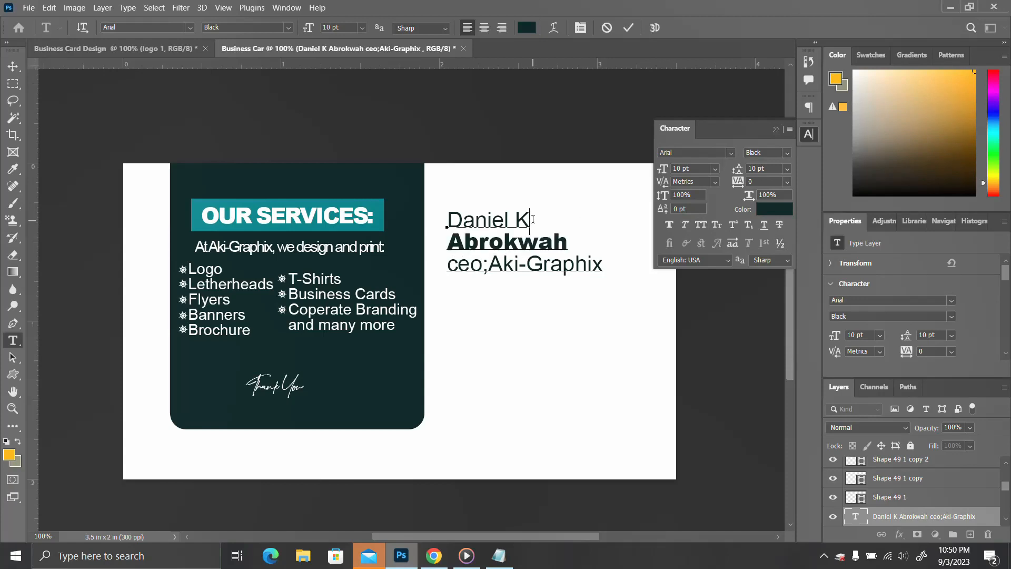
Step: Commit the name text, close the character settings and move the block up level with the "OUR SERVICES:" heading
left_click(814, 141)
left_click(628, 28)
key("v")
mouse_move(507, 249)
left_mouse_down()
mouse_move(500, 236)
mouse_move(507, 245)
left_mouse_up()
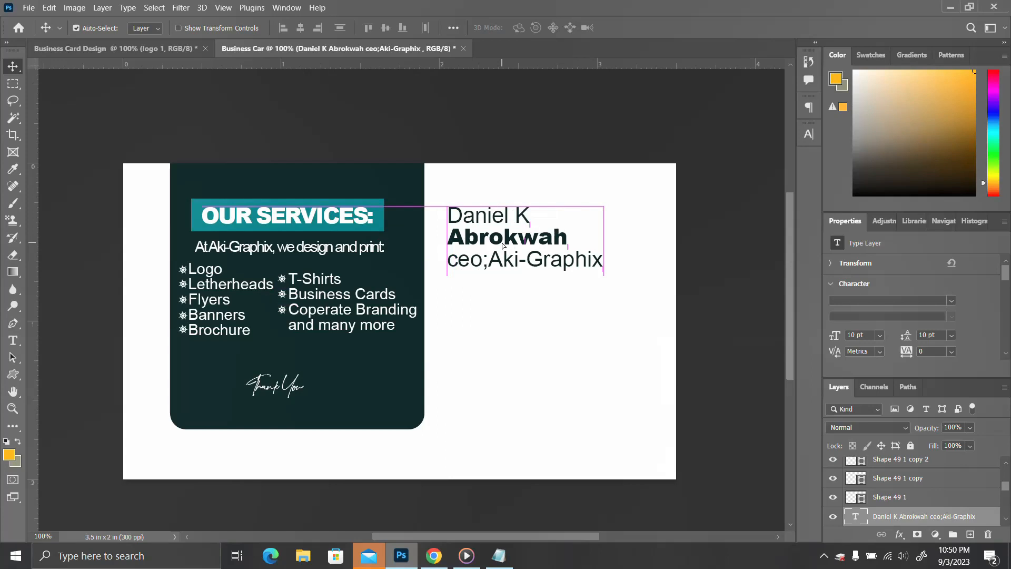
Step: Duplicate the name block below itself and replace its text with the location lines copied from the Notepad notes
left_click(492, 556)
scroll(542, 388, "down", 2)
left_click_drag(543, 378, 454, 353)
right_click(454, 353)
left_click(513, 389)
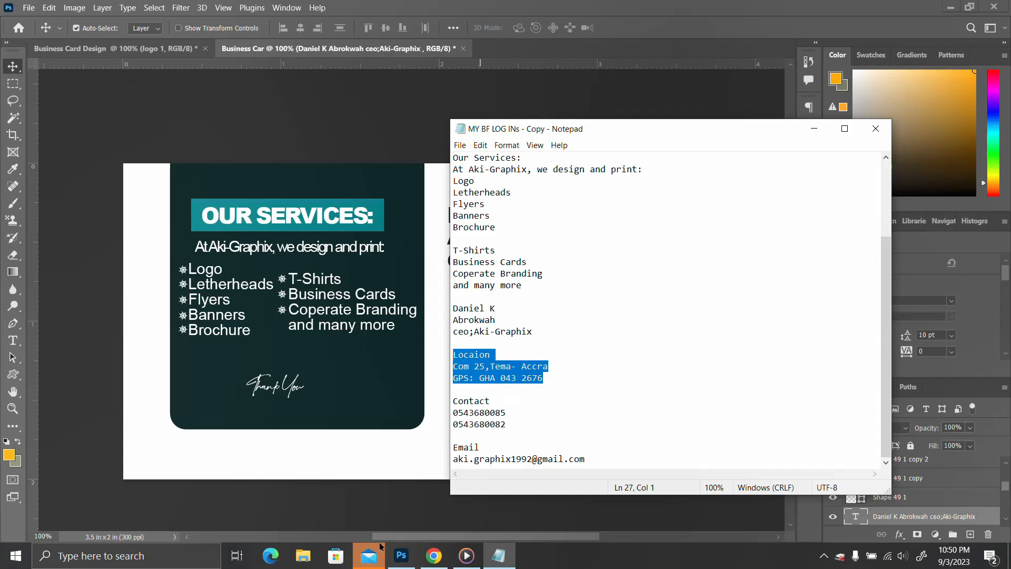
left_click(401, 556)
left_click_drag(510, 243, 509, 317)
double_click(509, 317)
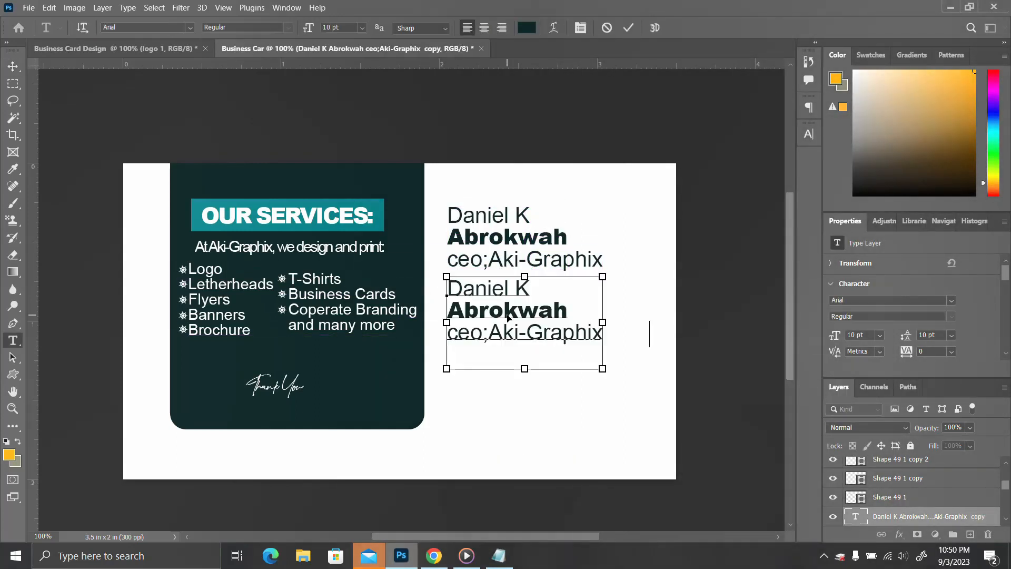
key("ctrl+v")
key("ctrl+Return")
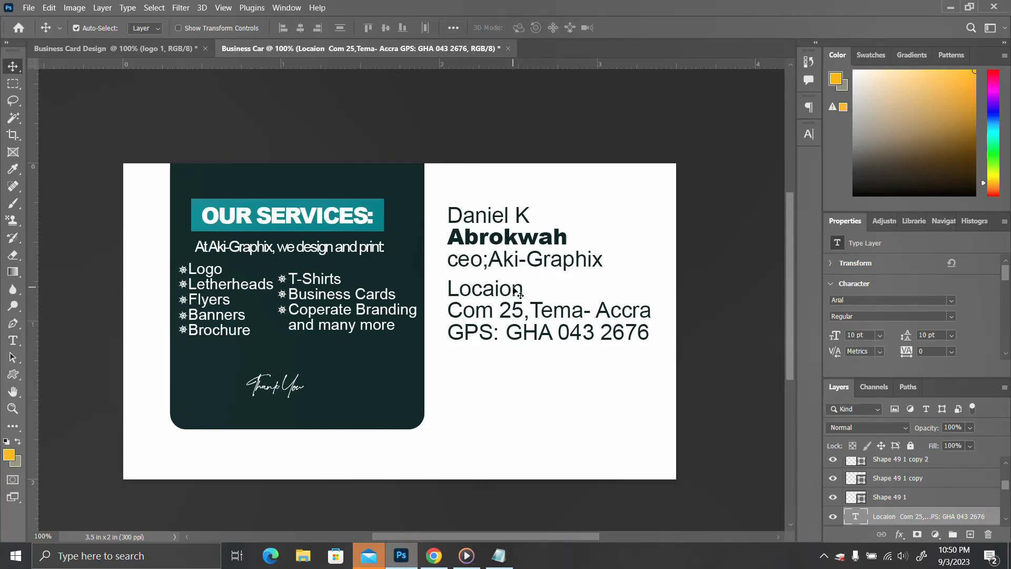
Step: Set the "Locaion" heading in Arial Bold, commit the text and close the character settings
double_click(519, 294)
left_click_drag(522, 289, 447, 290)
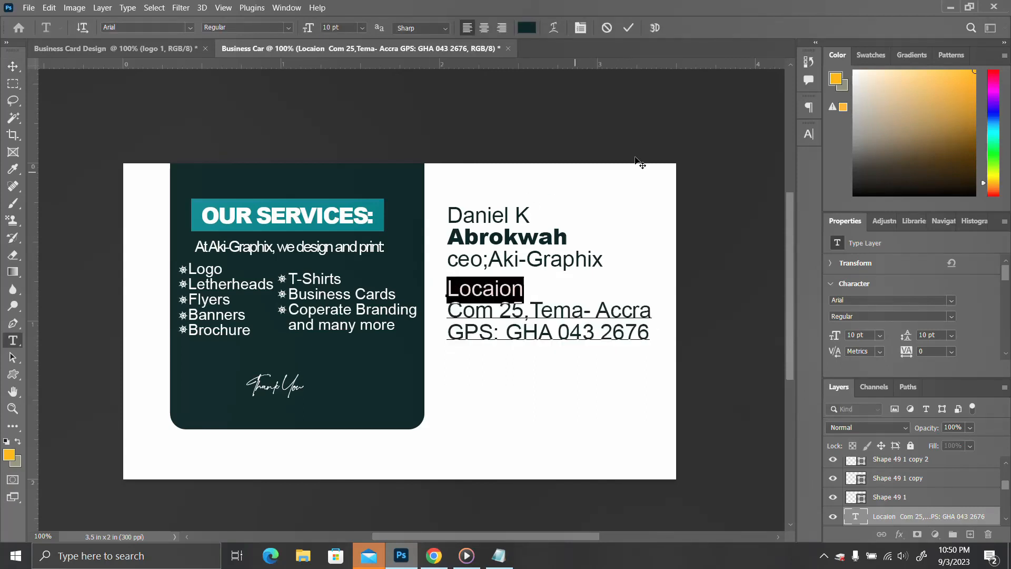
left_click(809, 134)
left_click(767, 152)
left_click(774, 229)
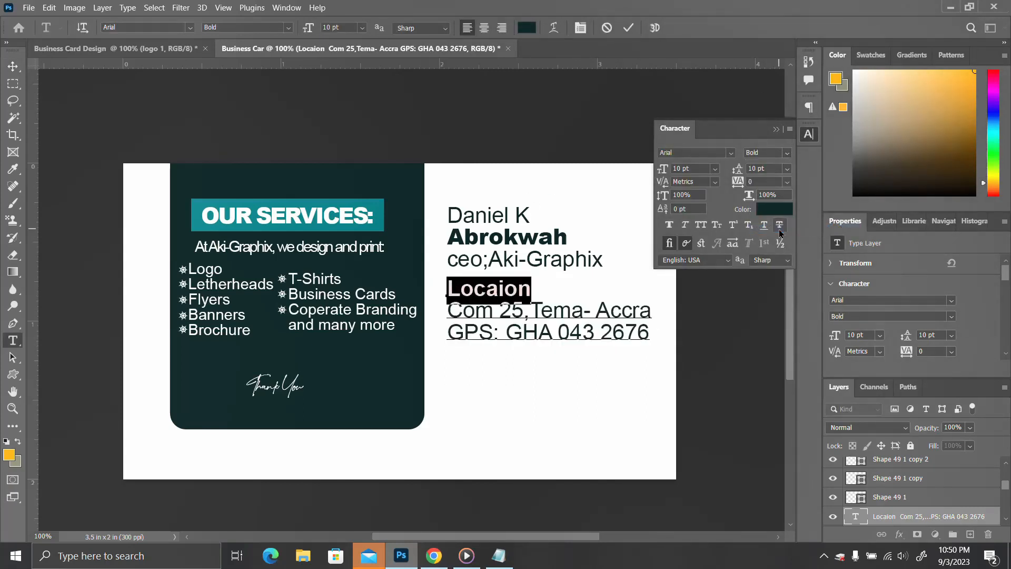
key("ctrl+Return")
left_click(814, 136)
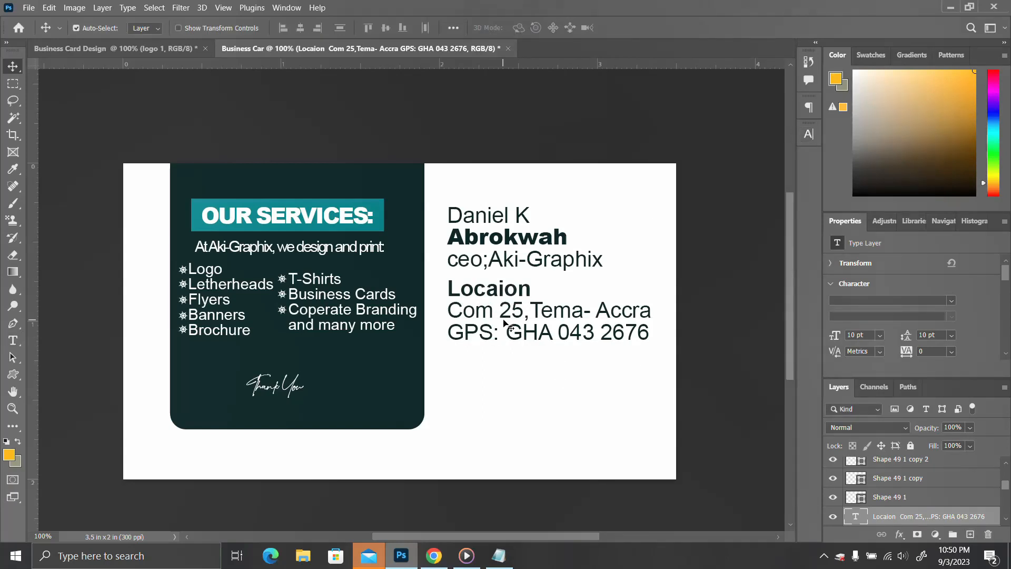
Step: Duplicate the location block below itself and replace its text with the contact heading and phone numbers copied from the Notepad notes
left_click_drag(505, 320, 453, 400)
left_click(499, 556)
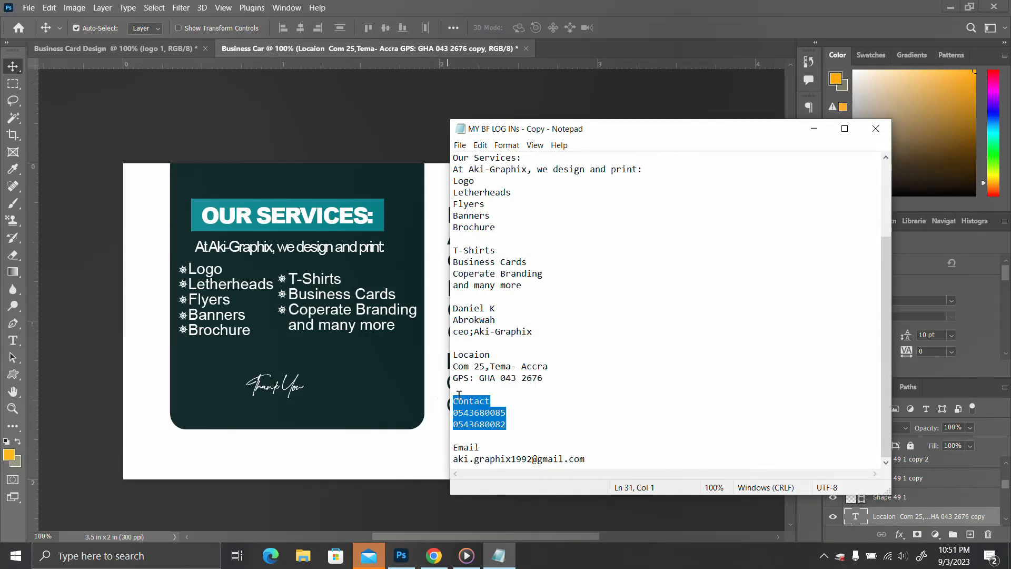
right_click(457, 398)
left_click(484, 259)
left_click(426, 512)
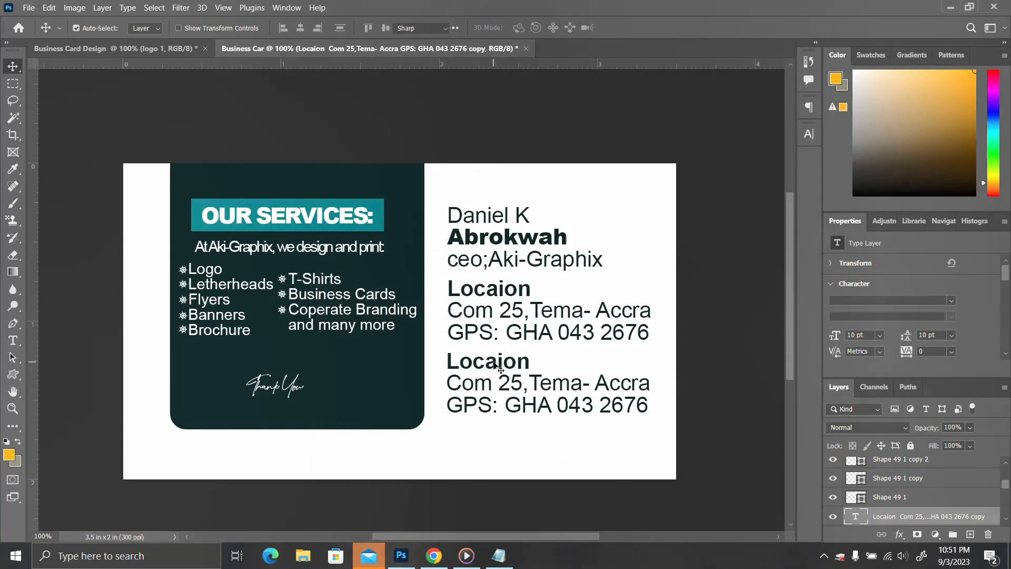
double_click(493, 365)
key("ctrl+v")
key("Escape")
key("v")
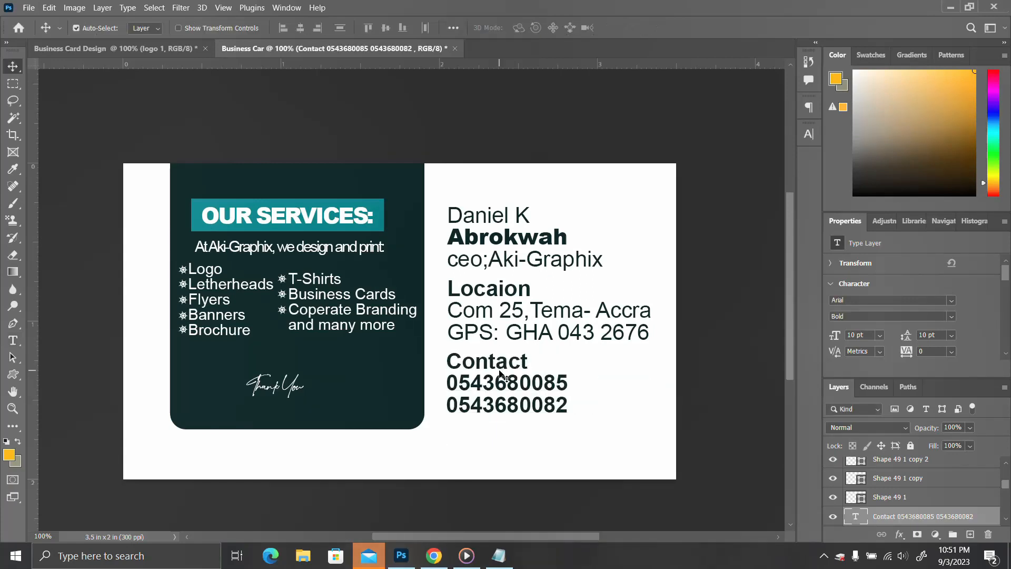
Step: Duplicate the contact block below itself and replace its text with the email lines copied from the Notepad notes
left_click_drag(498, 379, 499, 444, "alt")
double_click(498, 444)
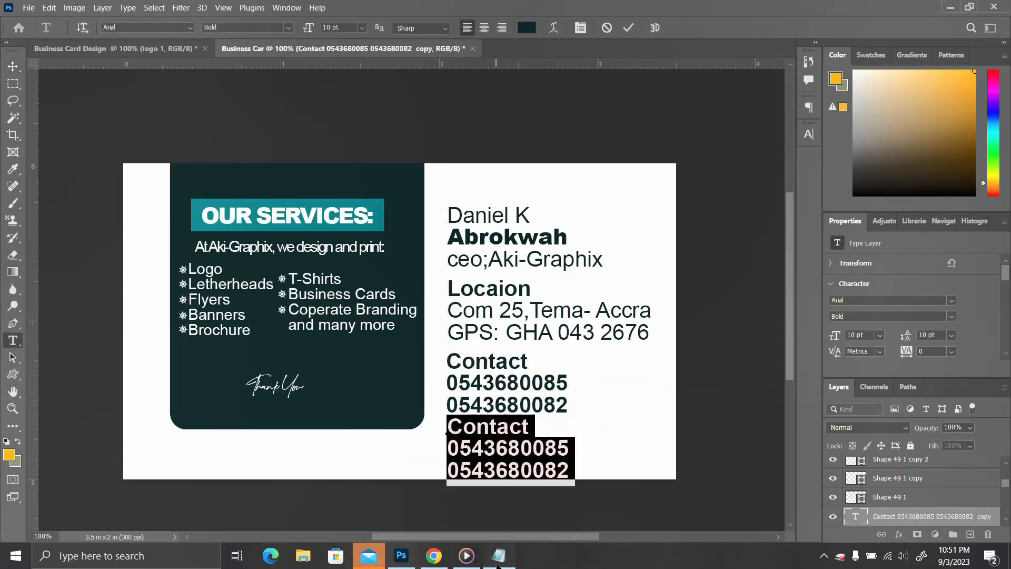
left_click(499, 555)
left_click_drag(586, 454, 438, 448)
right_click(472, 446)
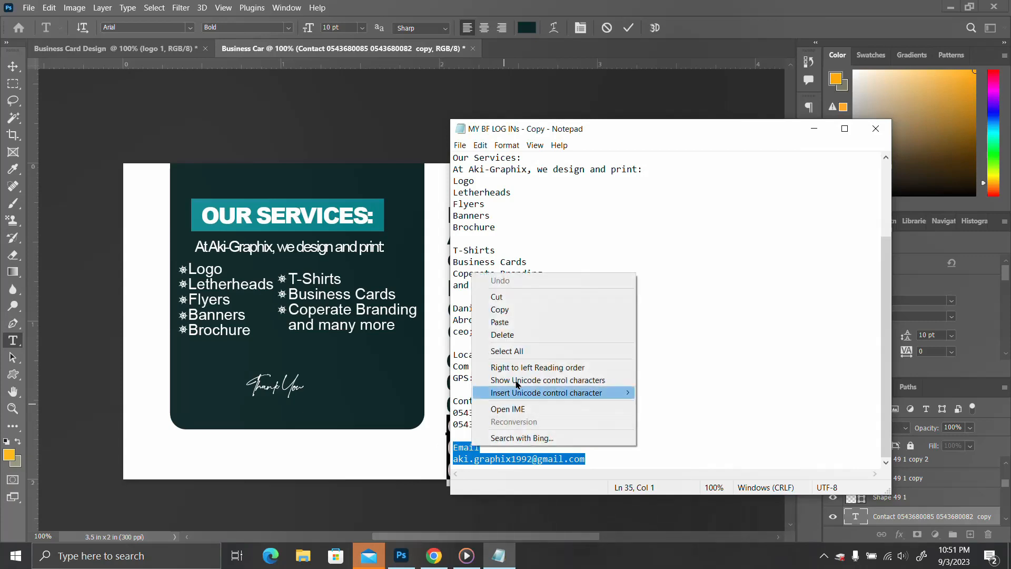
left_click(524, 310)
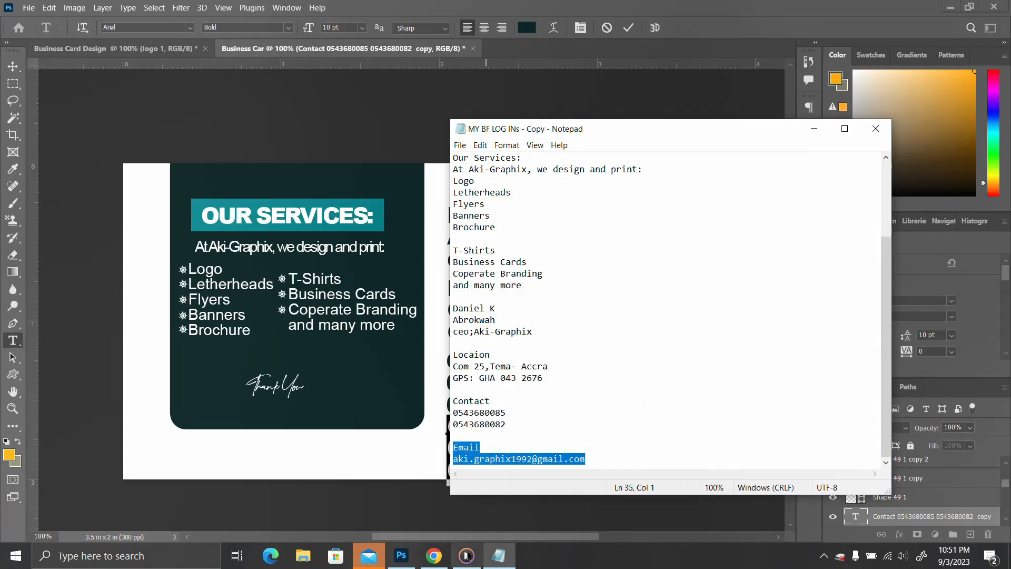
left_click(402, 556)
key("ctrl+v")
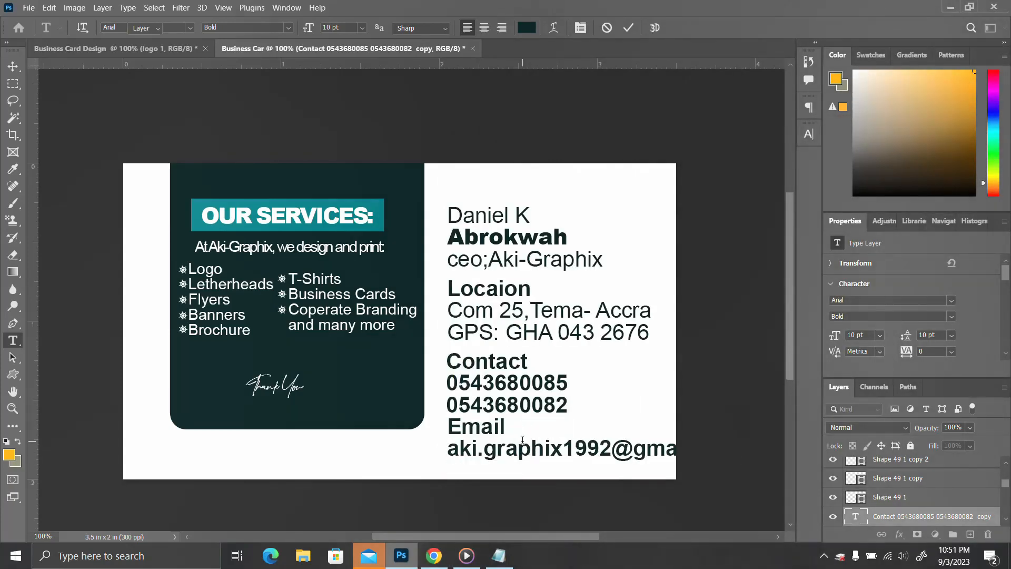
key("ctrl+Return")
Step: Scale the name, location, contact and email layers together down to 8.35 pt text and shift them toward the dark panel
scroll(915, 517, "down", 2)
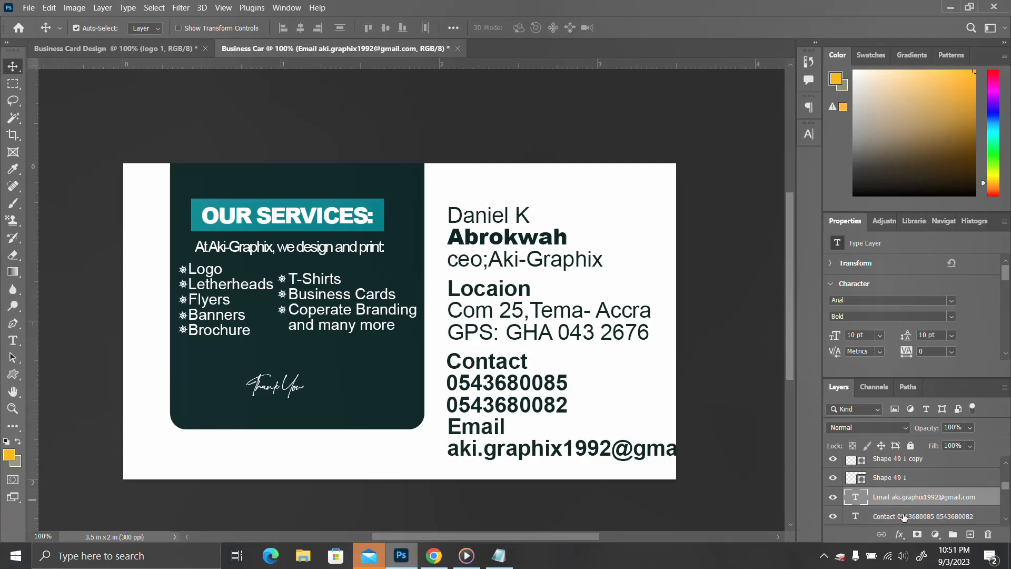
scroll(917, 495, "down", 2)
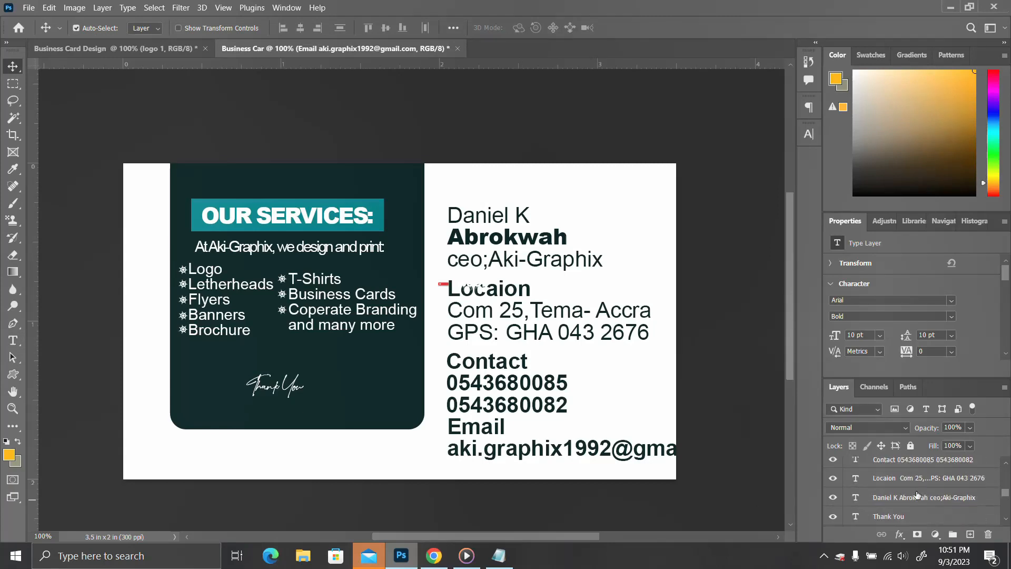
left_click(912, 502, "shift")
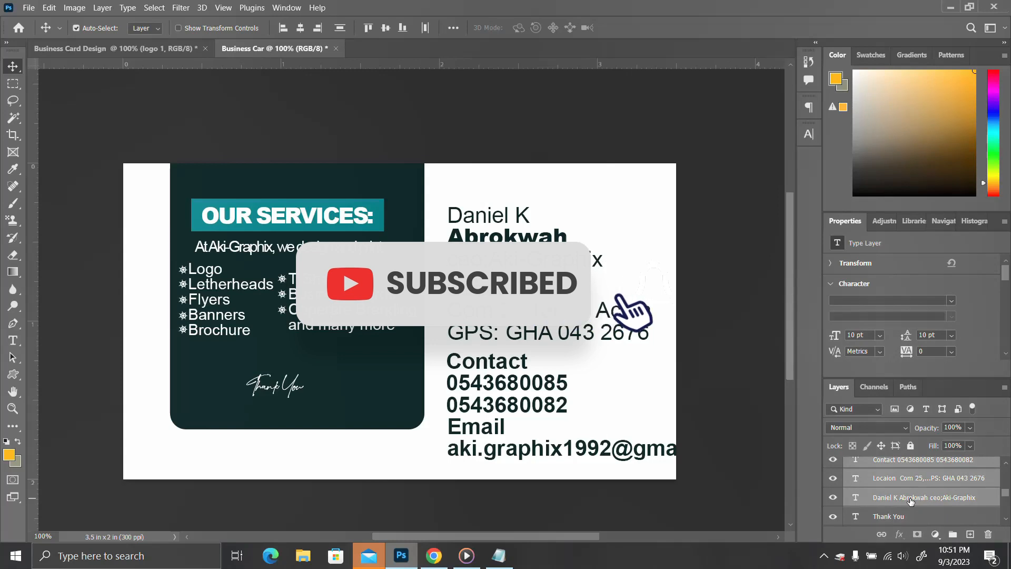
key("ctrl+t")
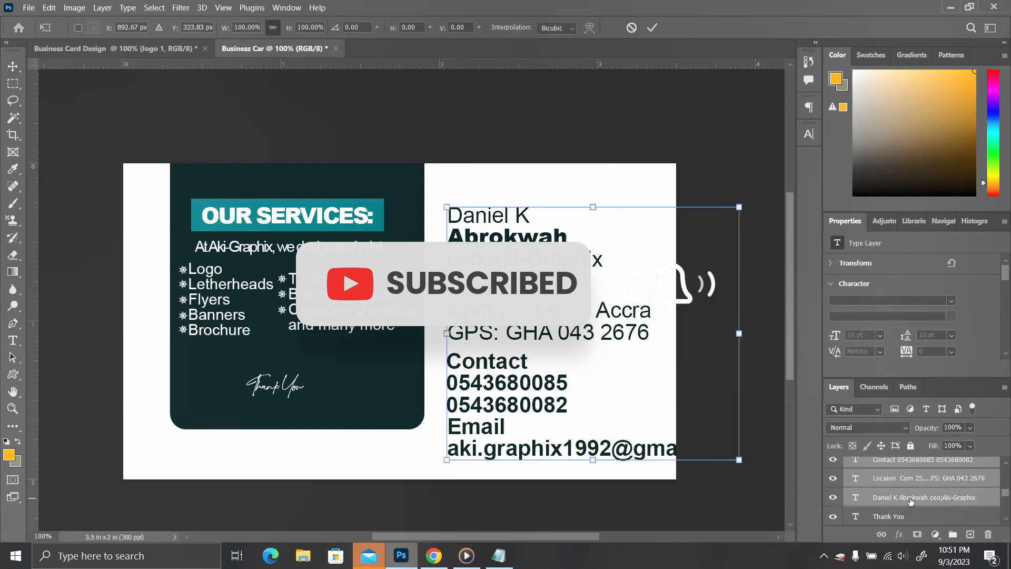
left_click_drag(738, 459, 714, 439)
left_click_drag(622, 378, 589, 354)
key("Return")
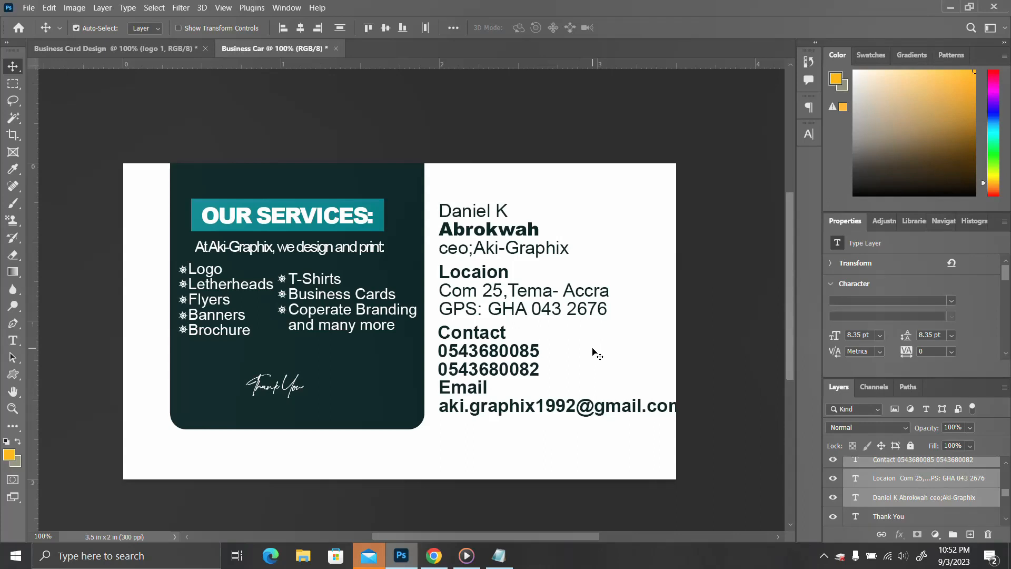
Step: Group the four scaled text layers and toggle the group's visibility to check its contents
key("ctrl+g")
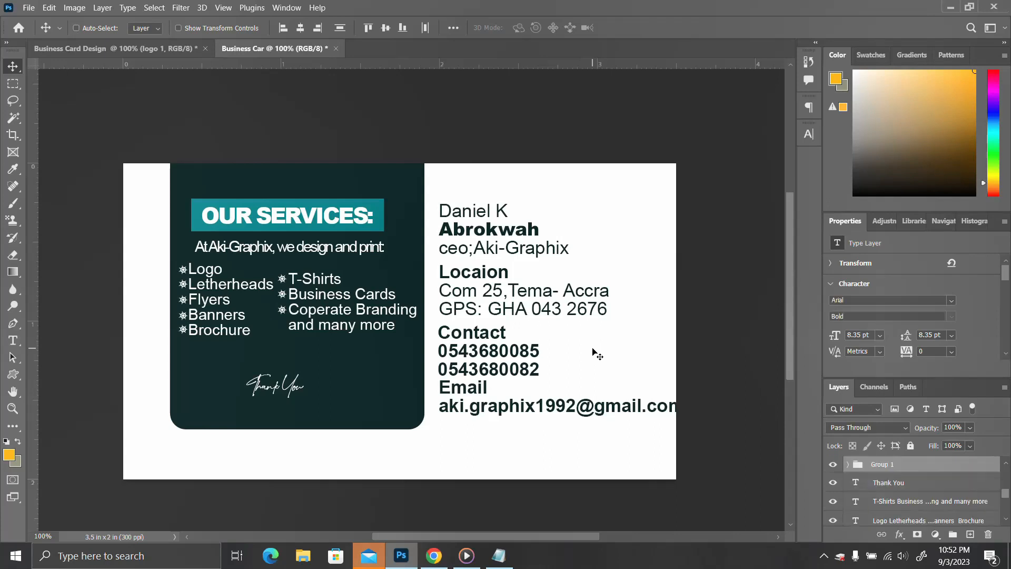
left_click(832, 464)
left_click(833, 464)
Step: Move the contact details group up the layer stack, above the bullet shape layers
scroll(875, 469, "up", 2)
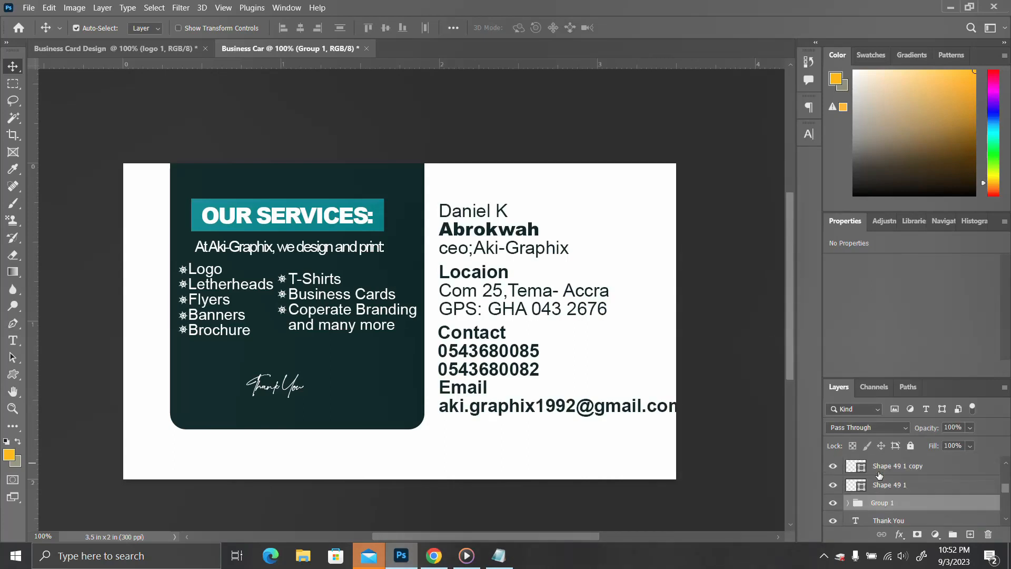
left_click_drag(883, 509, 892, 474)
scroll(896, 501, "up", 2)
left_click_drag(888, 523, 894, 463)
scroll(896, 491, "up", 2)
left_click_drag(893, 501, 910, 464)
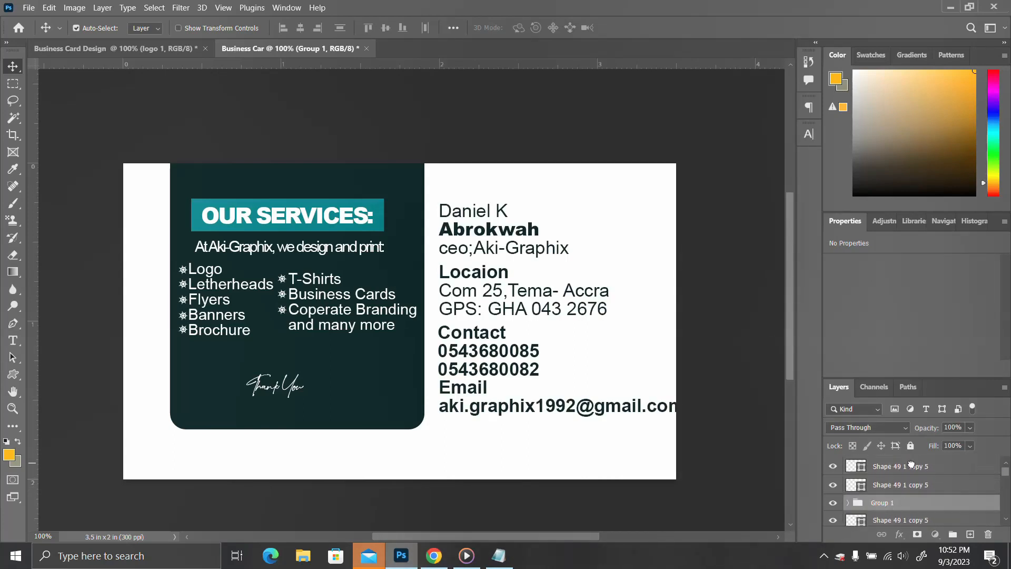
Step: Group the bullet shapes, services texts and teal heading rectangle, and toggle the group's visibility to check its contents
left_click(907, 482)
scroll(906, 488, "down", 6)
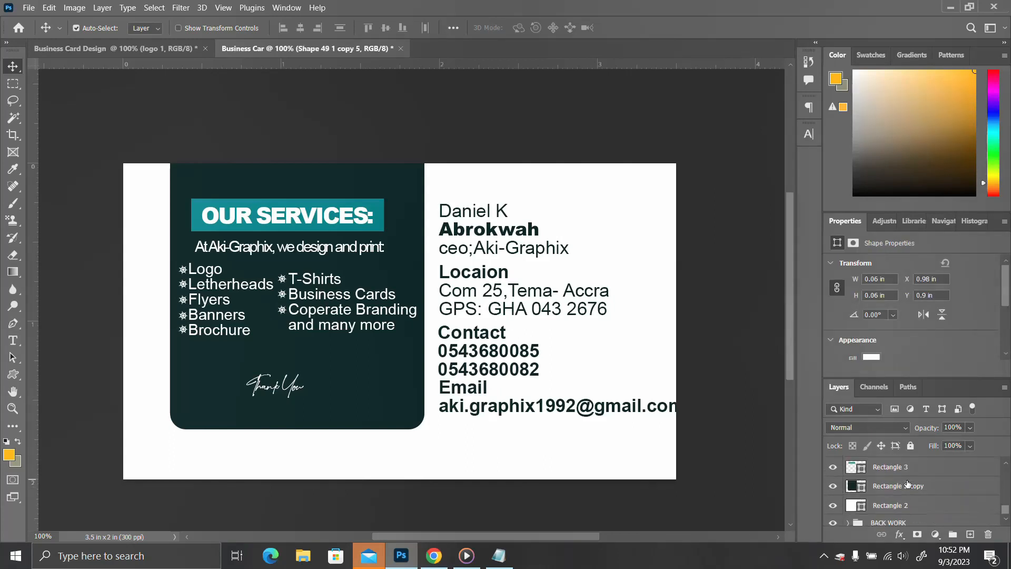
left_click(898, 501, "shift")
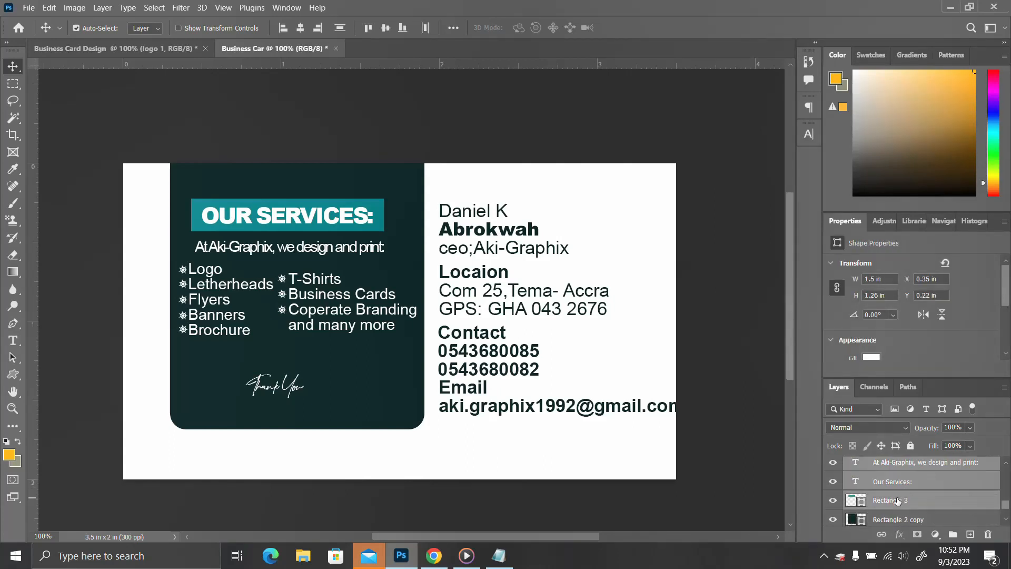
key("ctrl+g")
left_click(833, 465)
left_click(834, 465)
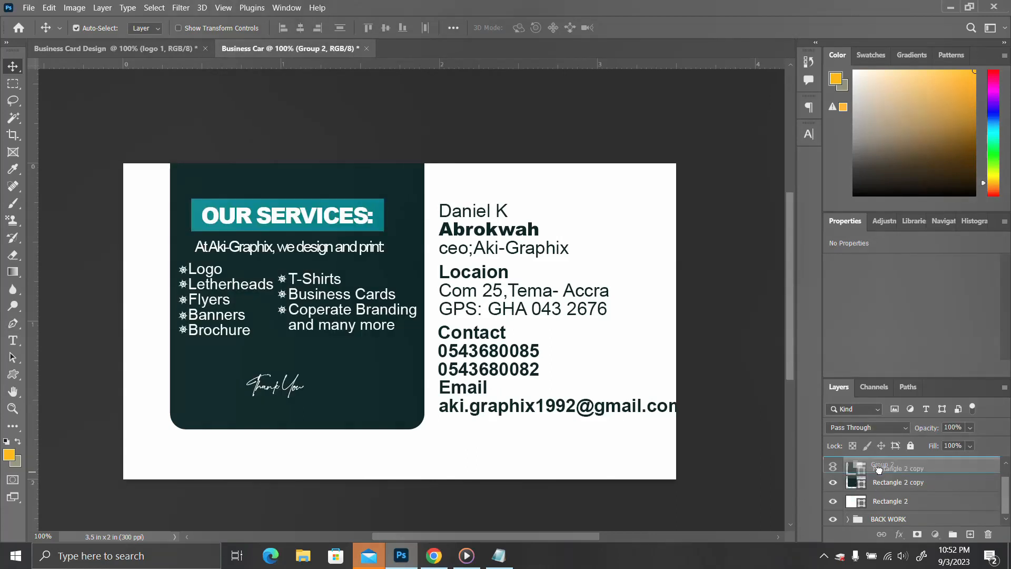
Step: Group the services content with the dark panel behind it and nudge the group toward the card's left edge
left_click(875, 482)
left_click(894, 470, "shift")
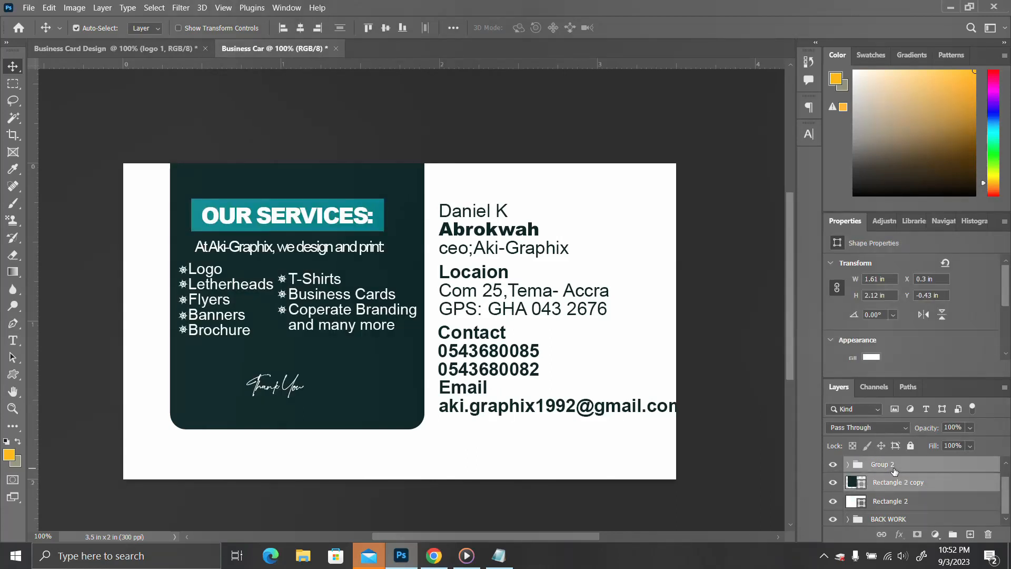
key("ctrl+g")
key("Left")
key("Left")
key("Left")
key("Left")
key("Left")
key("Left")
key("Left")
key("Left")
key("Left")
key("Left")
key("Left")
key("Left")
key("Left")
key("Left")
key("Left")
key("Left")
key("Left")
key("Left")
key("Left")
key("Left")
key("Left")
key("Left")
key("Left")
key("Left")
key("Left")
key("Left")
key("Left")
key("Left")
key("Left")
key("Left")
key("Left")
key("Left")
Step: Nudge the contact details group left until the email line fits inside the card
left_click(867, 464)
key("Left")
key("Left")
key("Left")
key("Left")
key("Left")
key("Left")
key("Left")
key("Left")
key("Left")
key("Left")
key("Left")
key("Left")
key("Left")
key("Left")
key("Left")
key("Left")
key("Left")
key("Left")
key("Left")
key("Left")
key("Left")
key("Left")
key("Left")
key("Left")
key("Left")
key("Left")
key("Left")
key("Left")
key("Left")
key("Left")
key("Left")
key("Left")
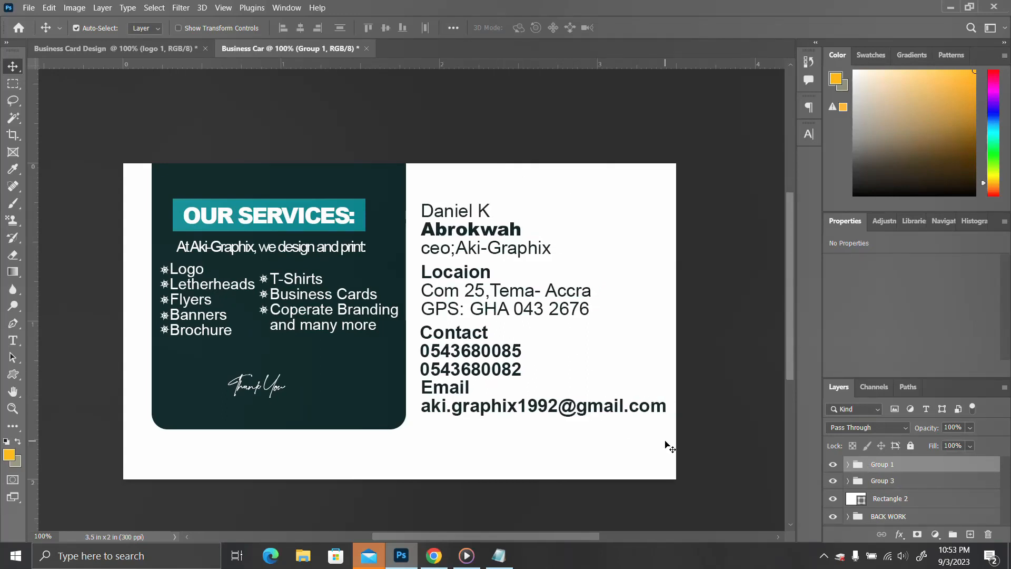
Step: Draw a rectangle strip about 1106 × 47 px along the card's bottom edge and fill it with dark green
right_click(17, 375)
left_click(72, 374)
left_click_drag(117, 462, 699, 465)
left_click(870, 358)
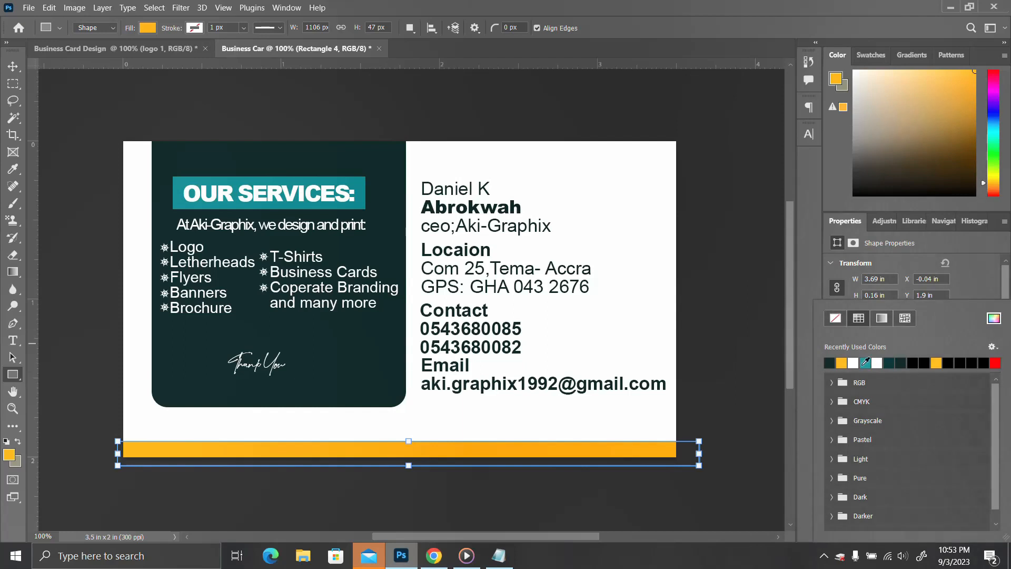
left_click(836, 362)
left_click(13, 67)
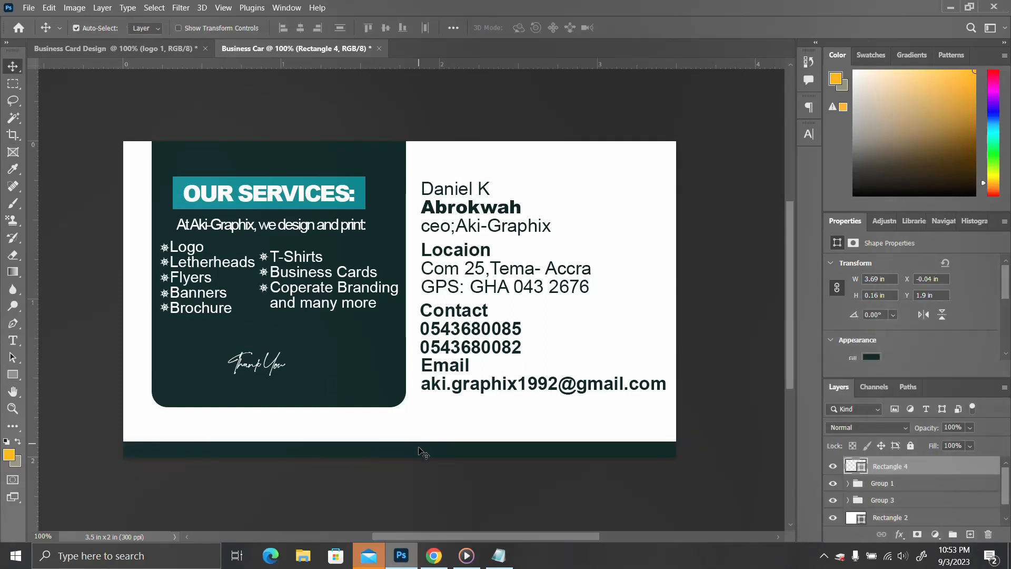
Step: Draw a gridded oval custom shape about 121 × 231 px on a new layer, to the right of the name text
scroll(484, 354, "up", 1)
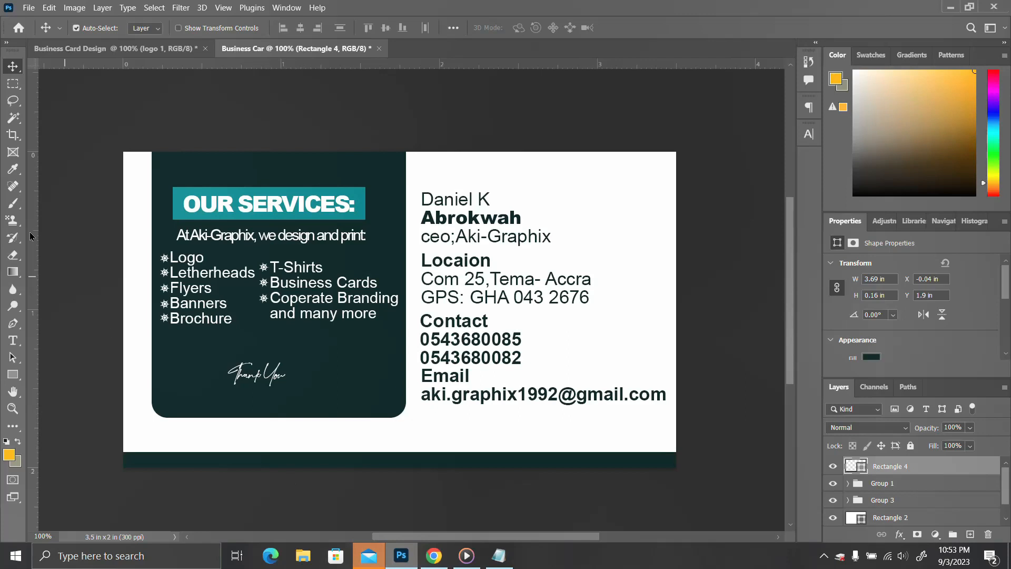
left_click(14, 374)
left_click(69, 437)
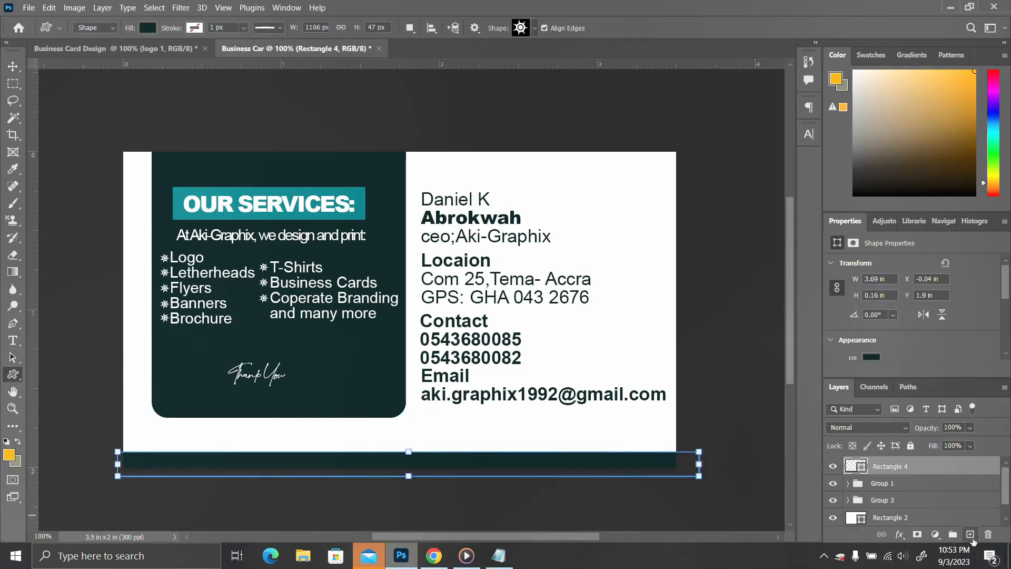
left_click(971, 534)
left_click(524, 32)
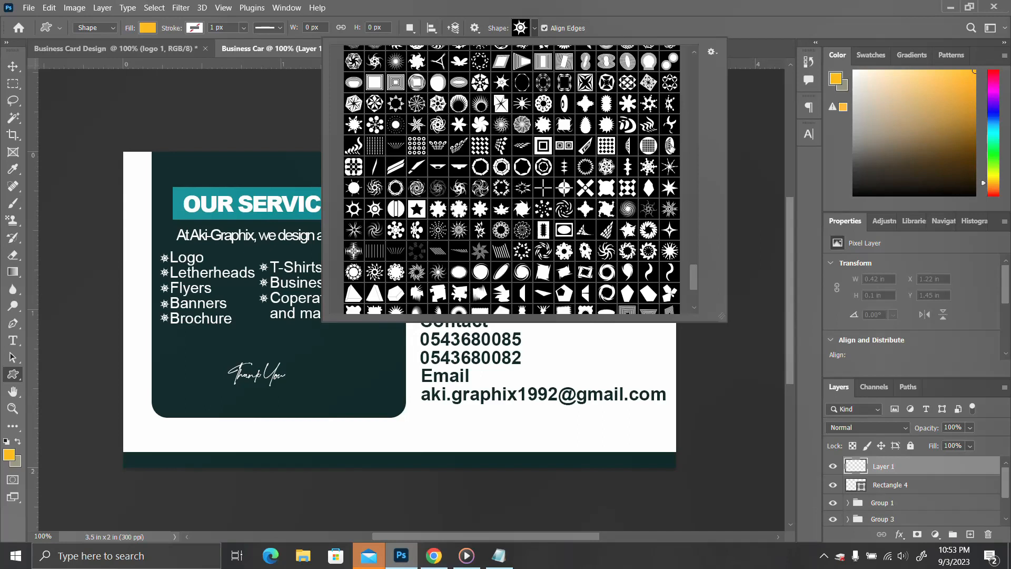
key("v")
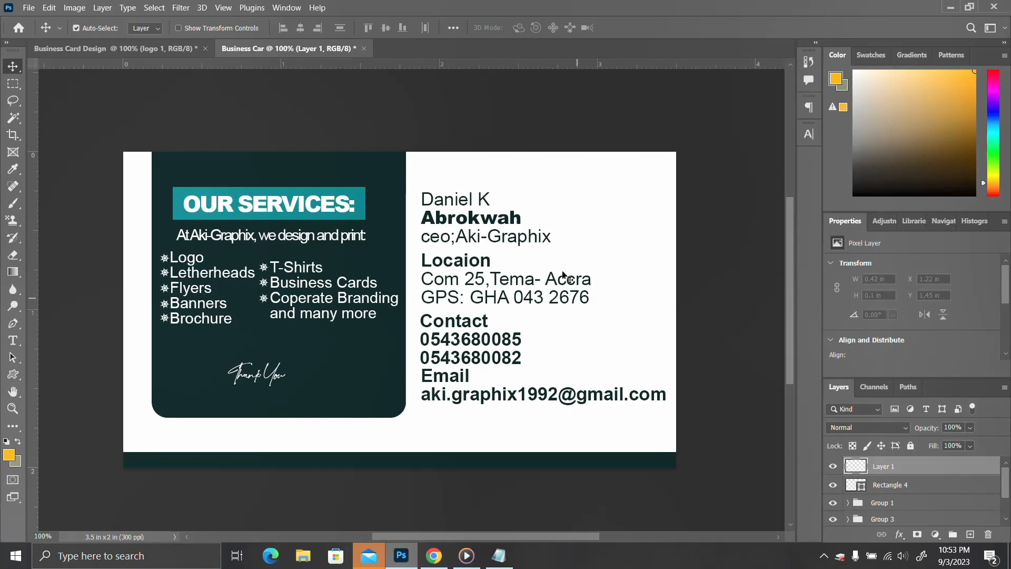
key("u")
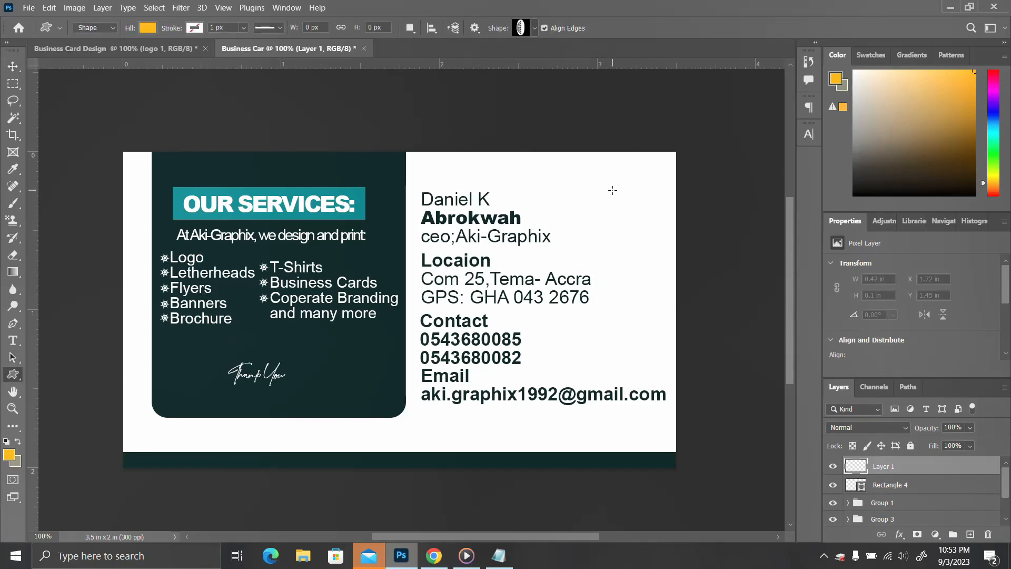
left_click_drag(615, 170, 715, 234)
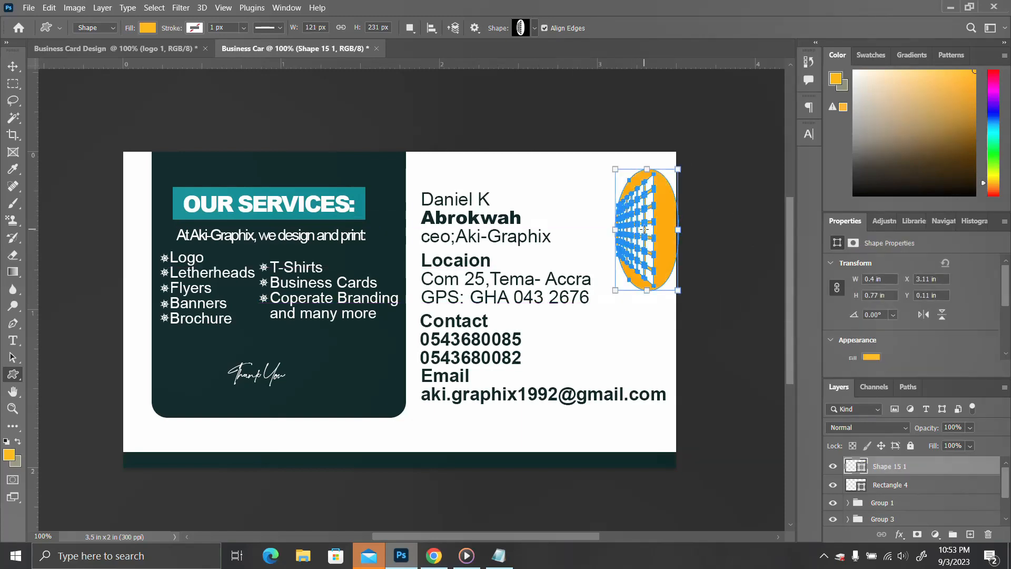
Step: Fill the gridded oval with dark green and move it partly past the card's upper right corner
left_click(871, 357)
left_click(832, 363)
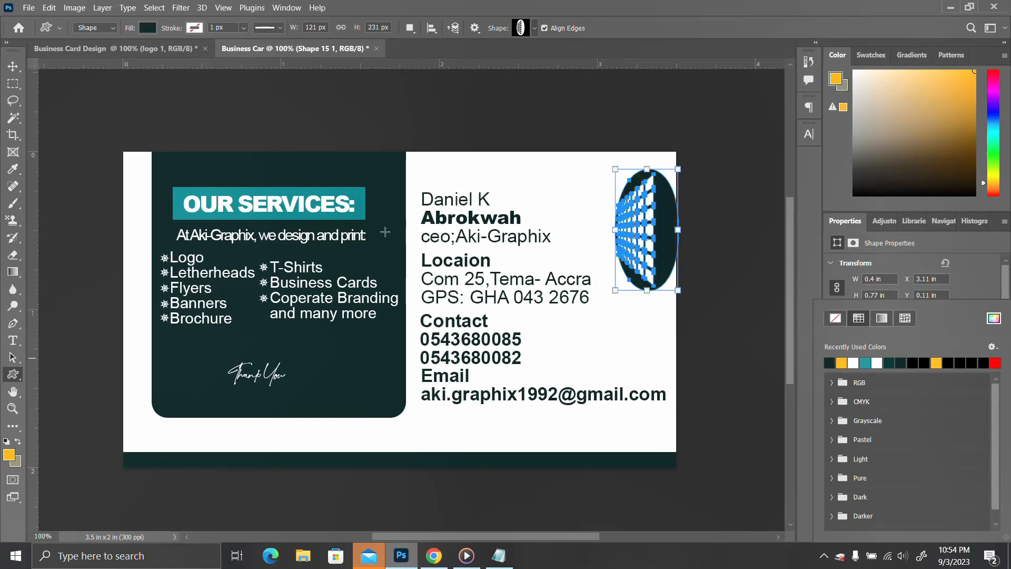
left_click(13, 66)
left_click_drag(667, 240, 688, 238)
Step: Group all the white side's layers, from the white background rectangle up to the gridded oval
scroll(887, 507, "down", 2)
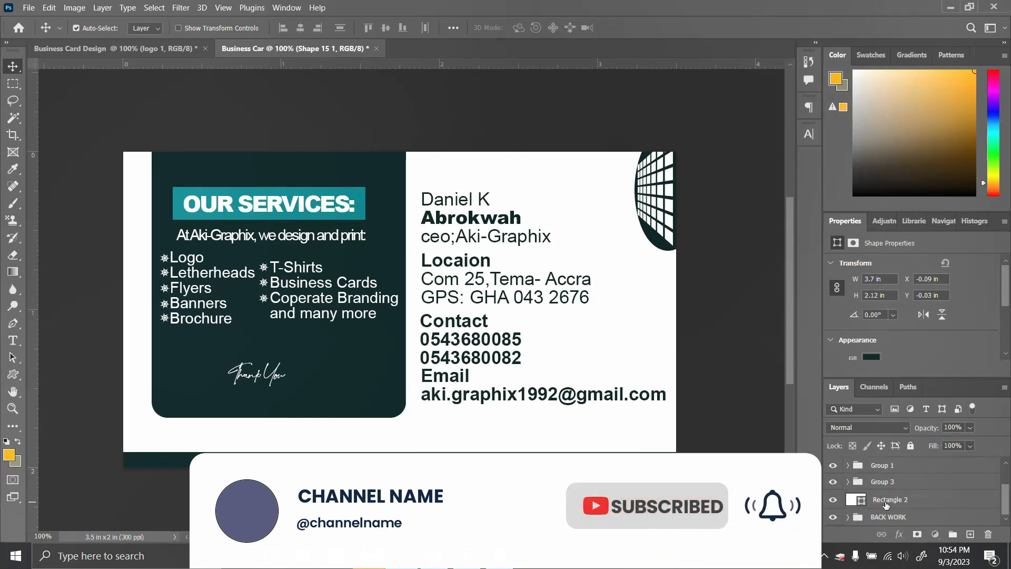
left_click(888, 506)
scroll(886, 505, "up", 2)
left_click(889, 466, "shift")
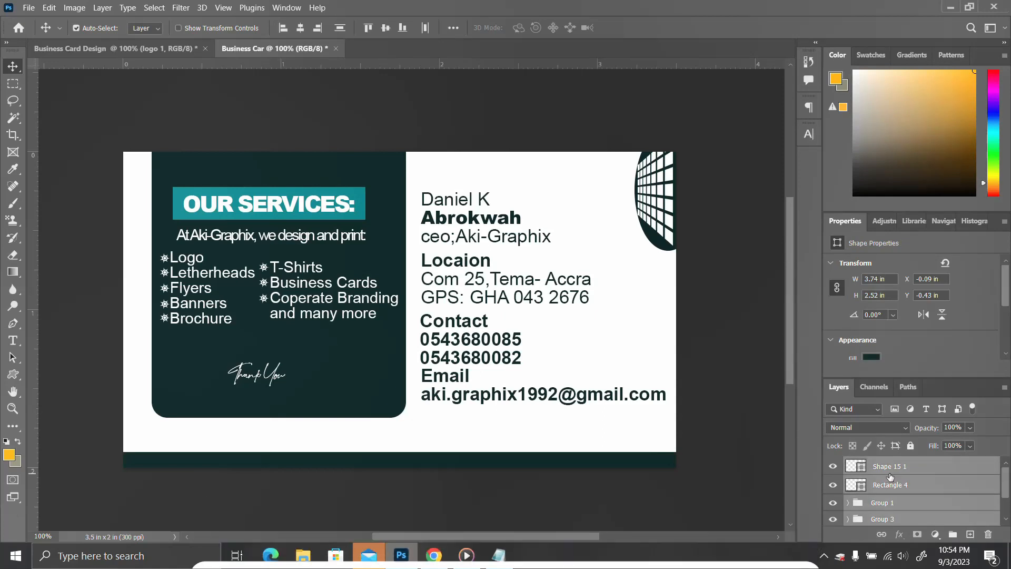
key("ctrl+g")
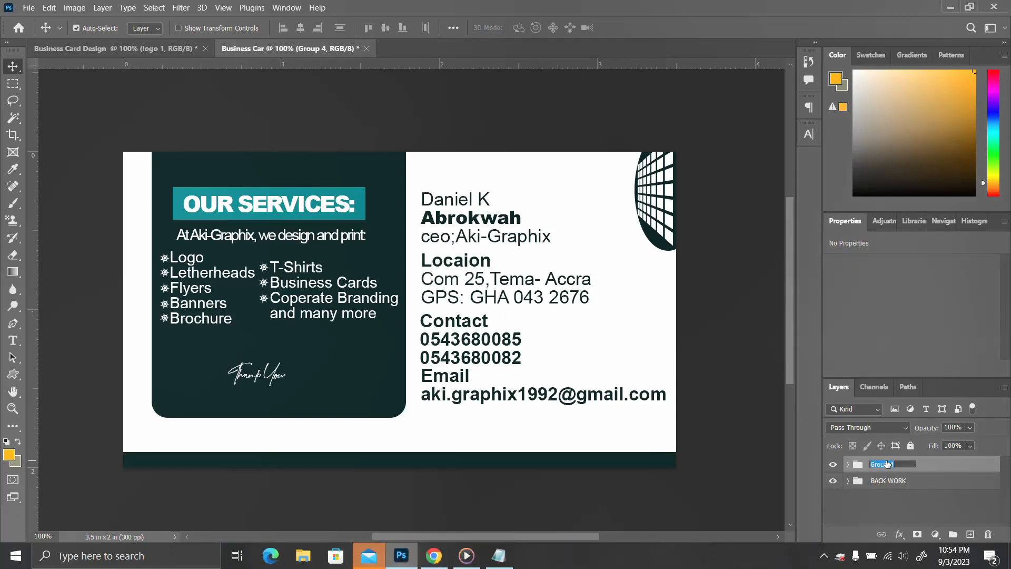